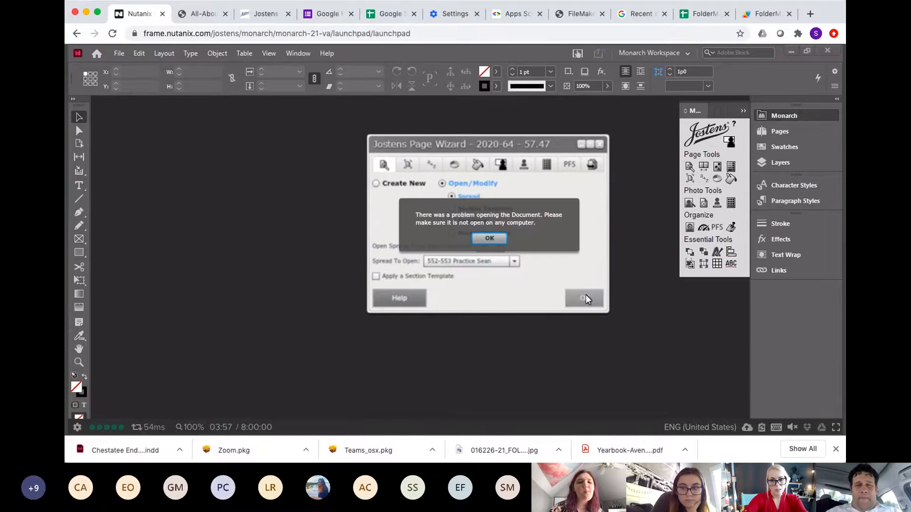
Step: Try to open the 550-551 Practice Kohanim spread from the Page Wizard
click(491, 238)
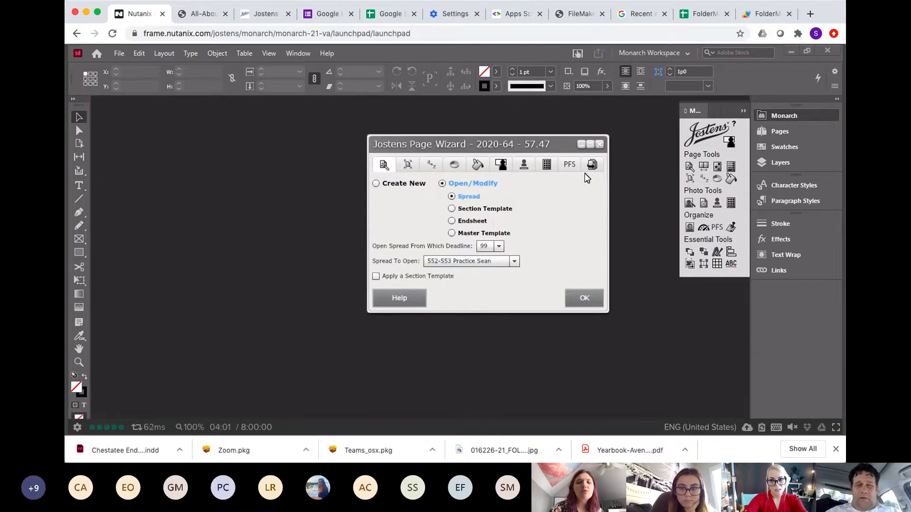
click(514, 261)
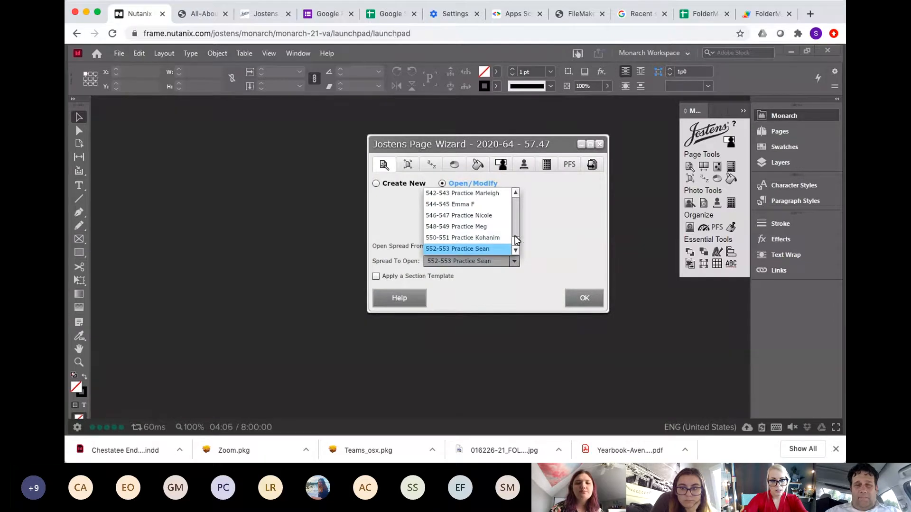
click(495, 238)
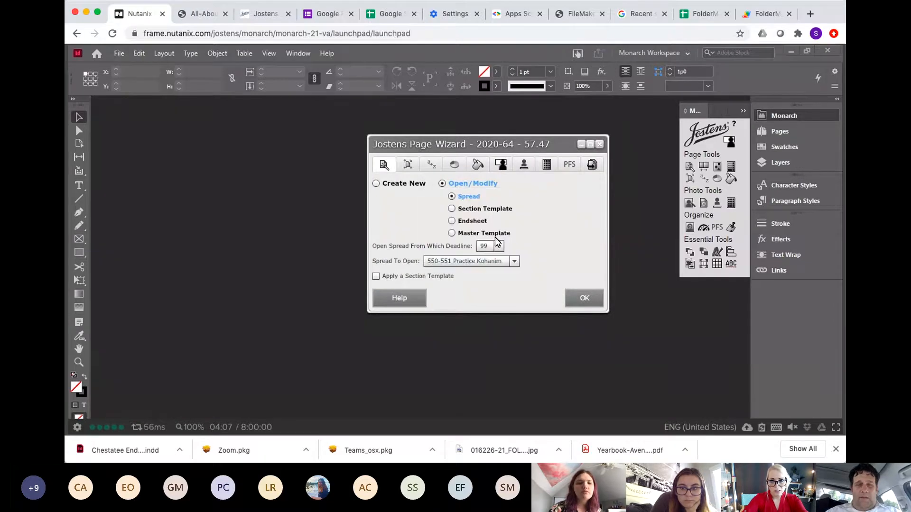
click(587, 297)
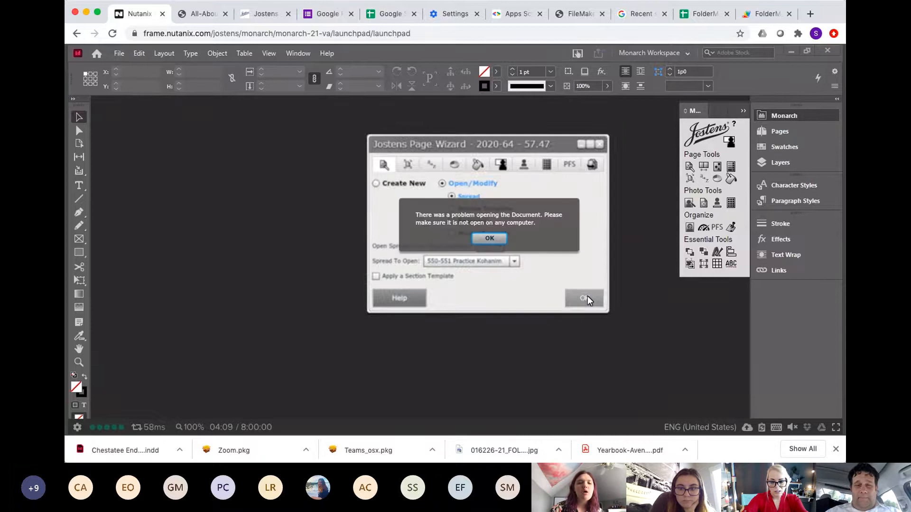
click(492, 237)
Step: Choose to create a new spread and set its deadline number to 99
click(376, 183)
click(435, 258)
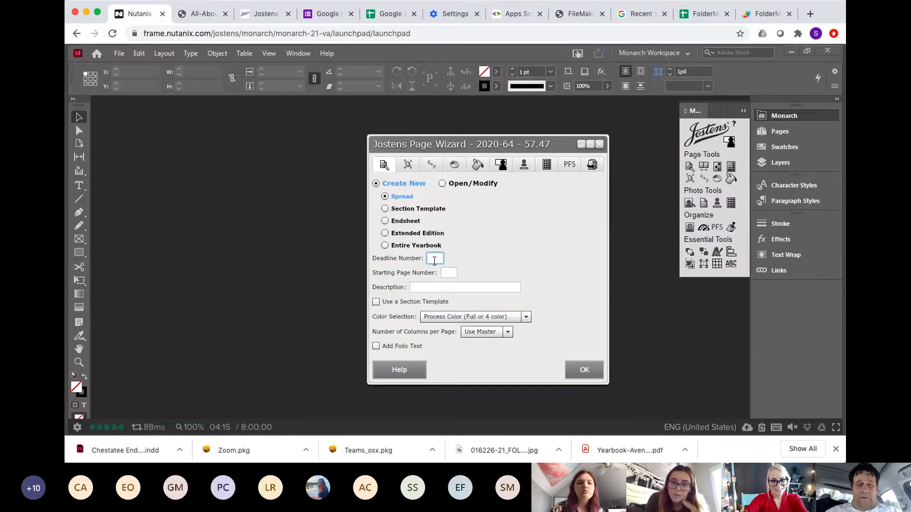
text(58)
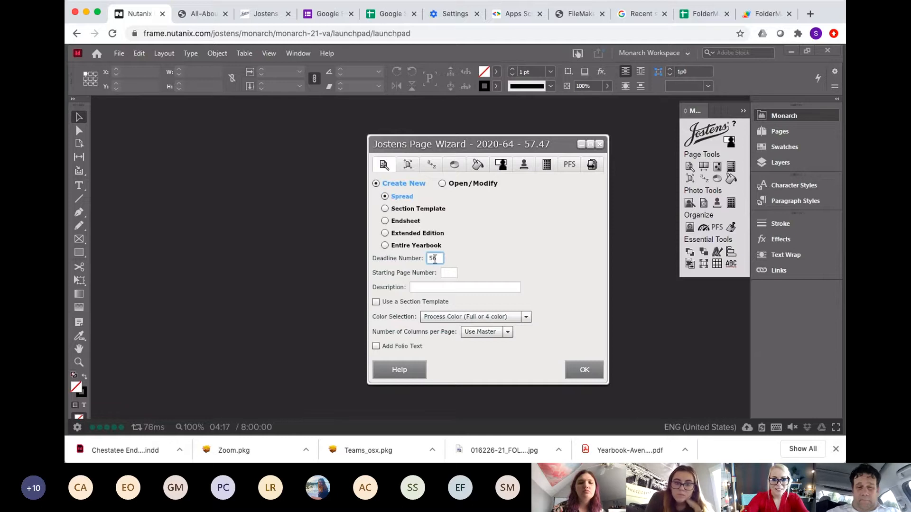
key(BackSpace)
key(BackSpace)
text(99)
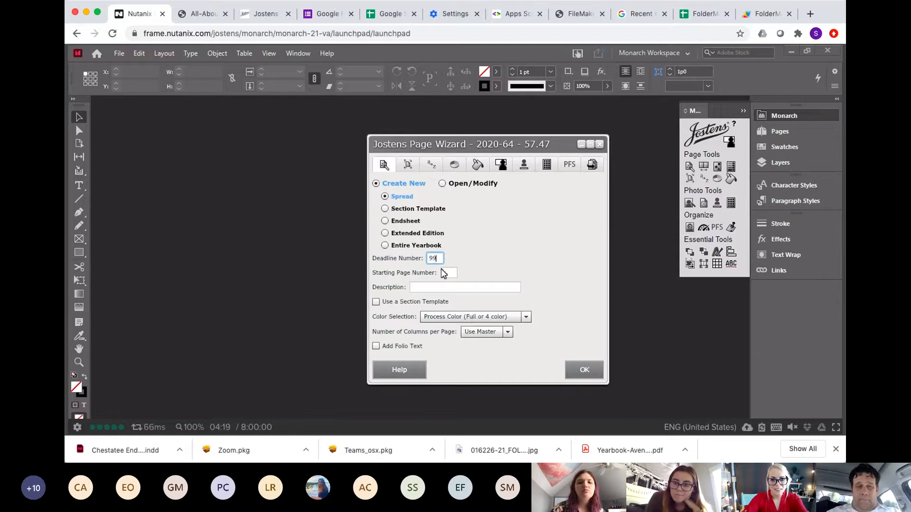
Step: Set the starting page number to 560 and the description to Practice Sean 2, then create the spread
click(449, 272)
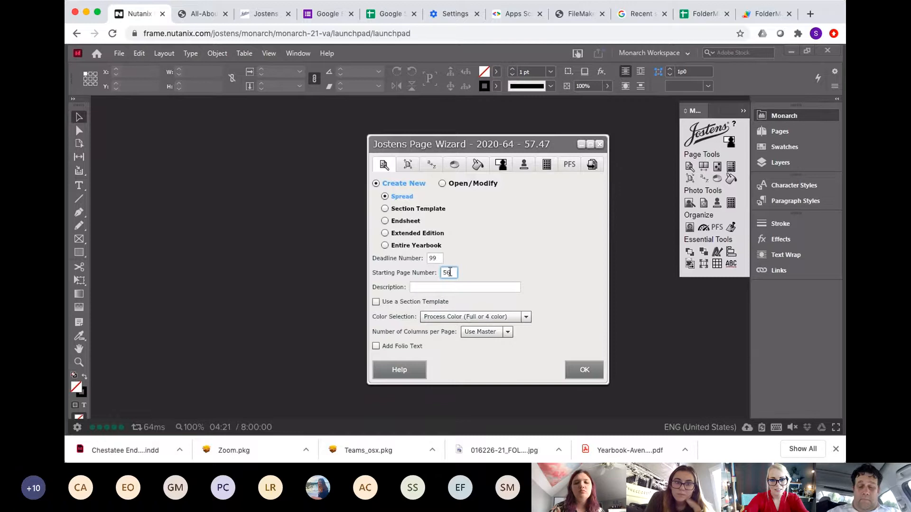
text(560)
click(435, 287)
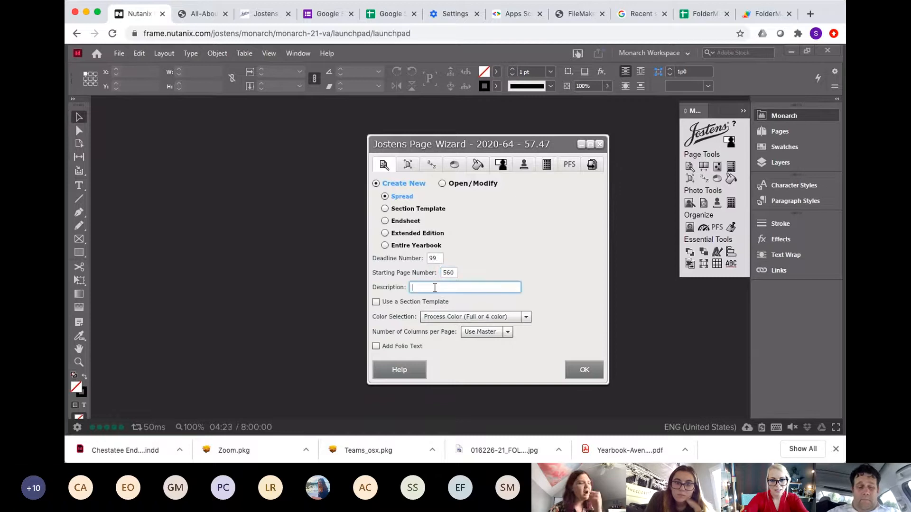
text(Practice S)
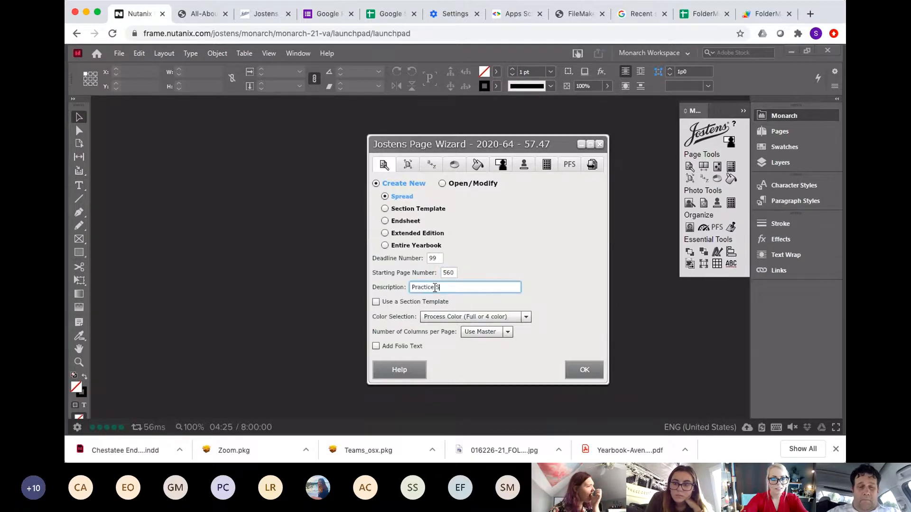
text(ean 2)
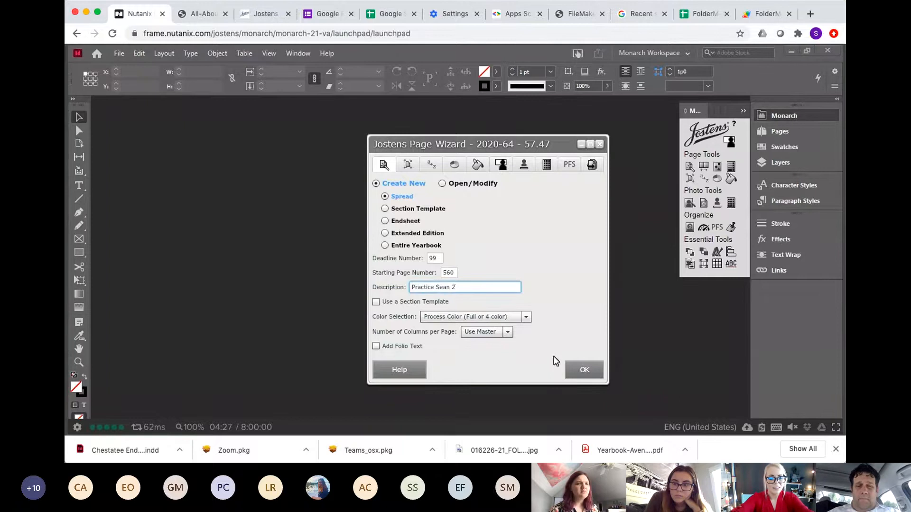
click(583, 368)
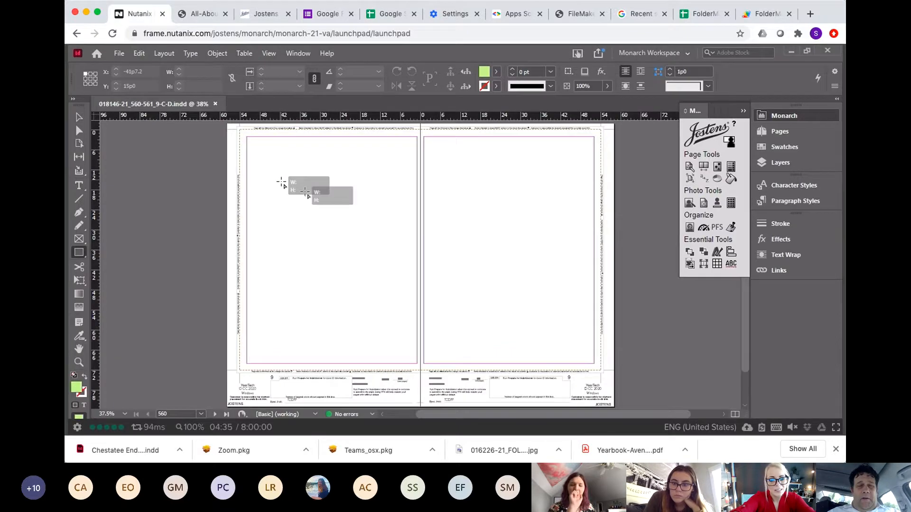
Step: Draw a rectangle frame about 26p6 by 27p1 on the left page and open the Picture Placer
drag(280, 182, 369, 272)
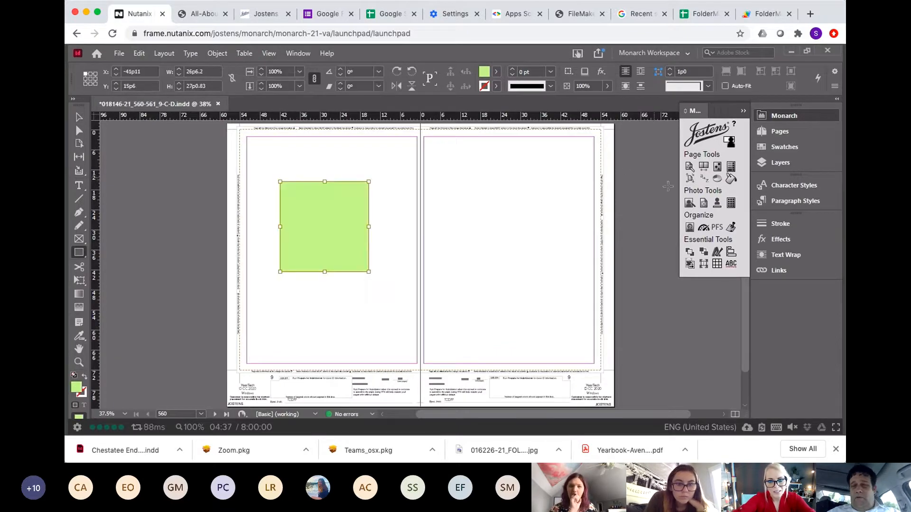
click(703, 203)
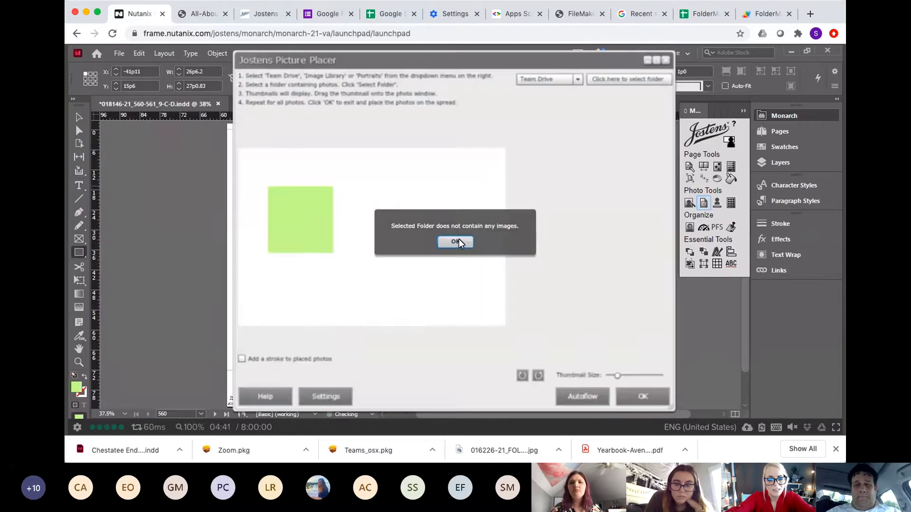
click(456, 242)
Step: Switch the Picture Placer source to Image Library and select the ARTS TEAM DEMO PICS folder
click(578, 79)
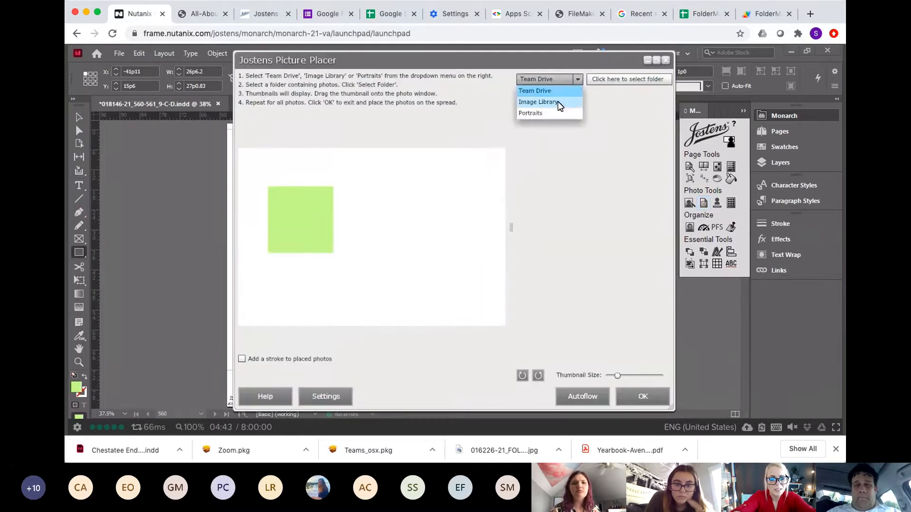
click(559, 102)
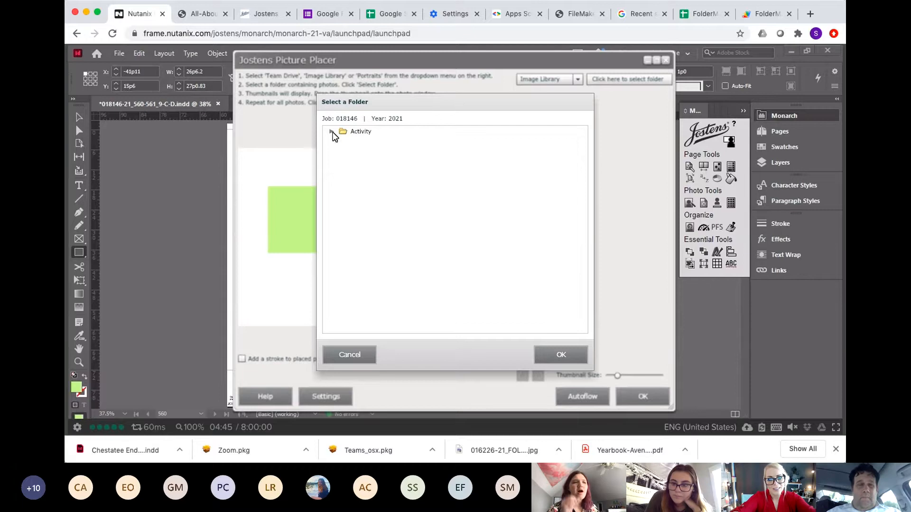
click(332, 131)
click(355, 165)
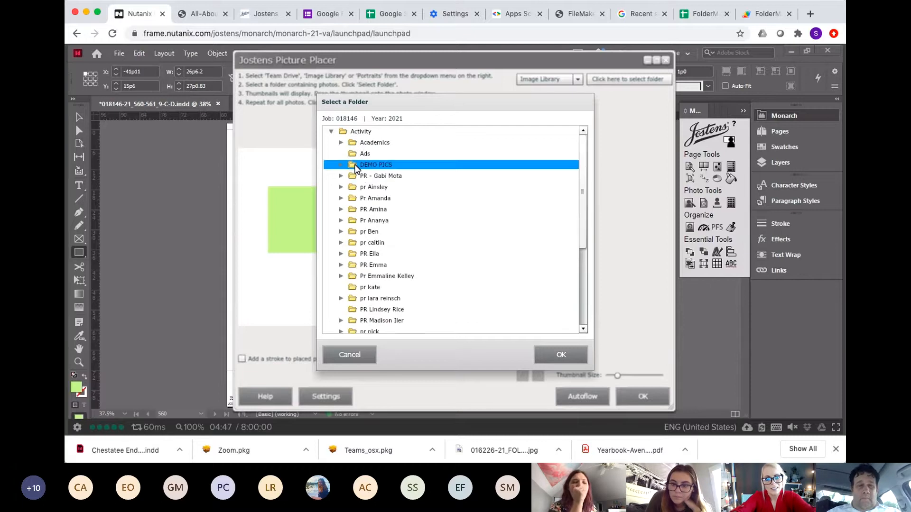
click(341, 165)
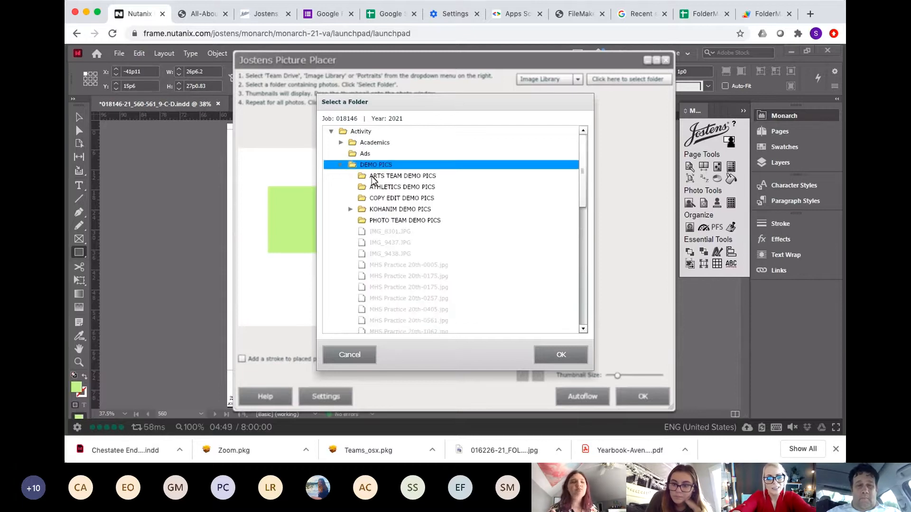
click(387, 223)
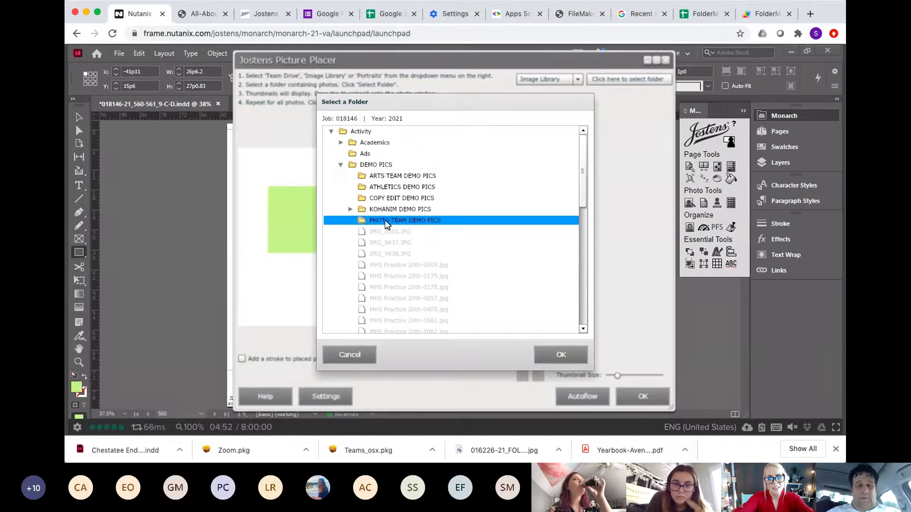
click(378, 168)
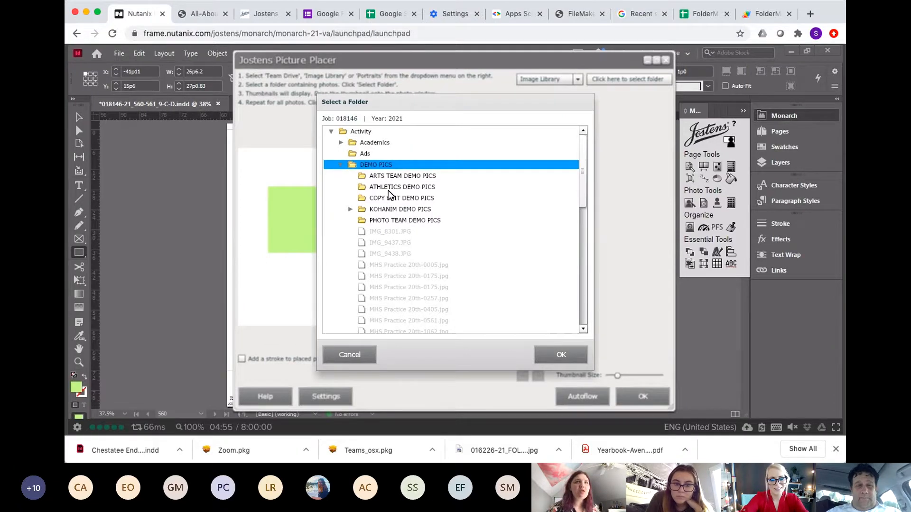
click(399, 178)
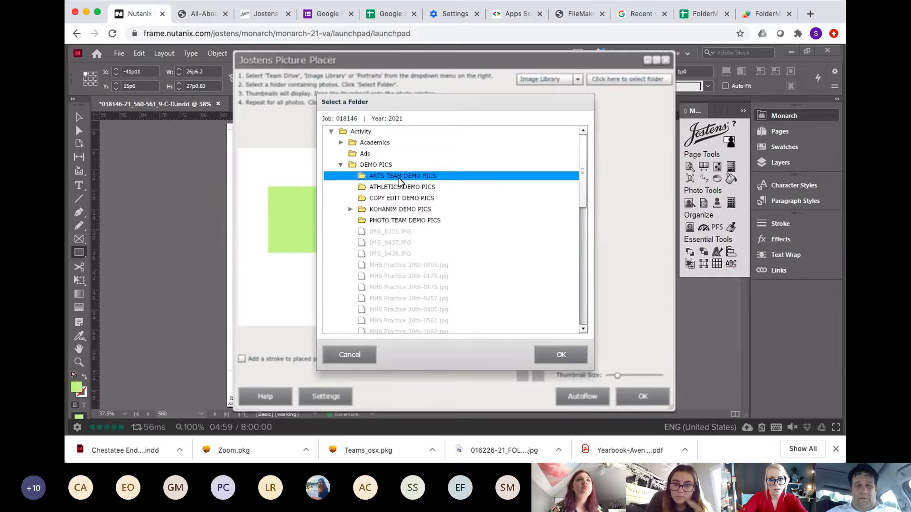
click(560, 355)
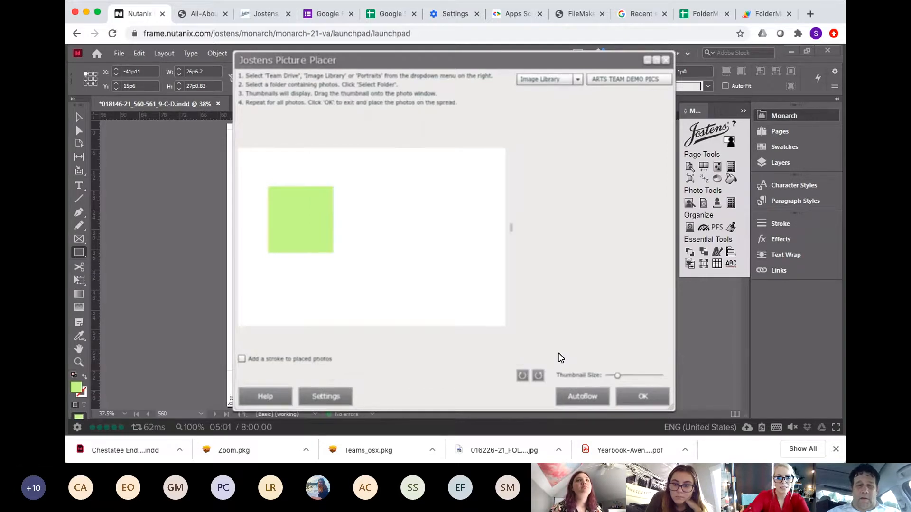
Step: Change the Picture Placer folder to DEMO PICS
click(600, 81)
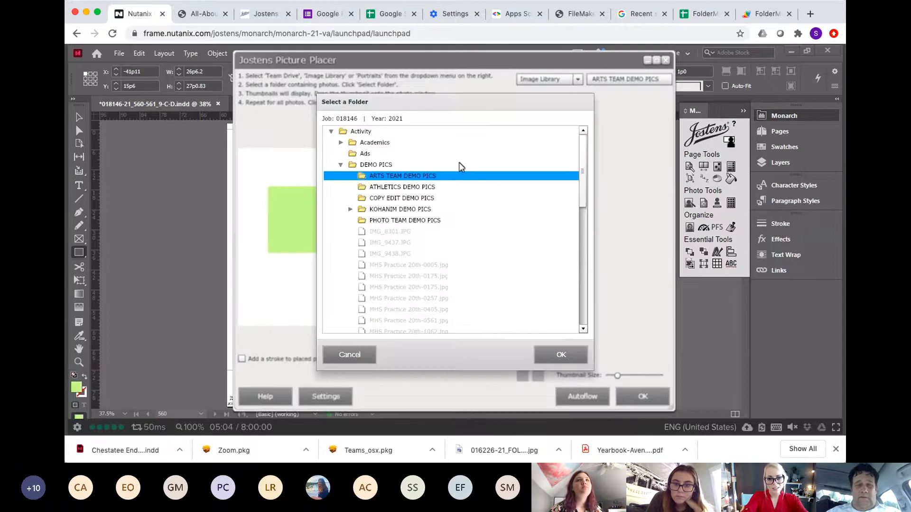
click(374, 166)
click(561, 355)
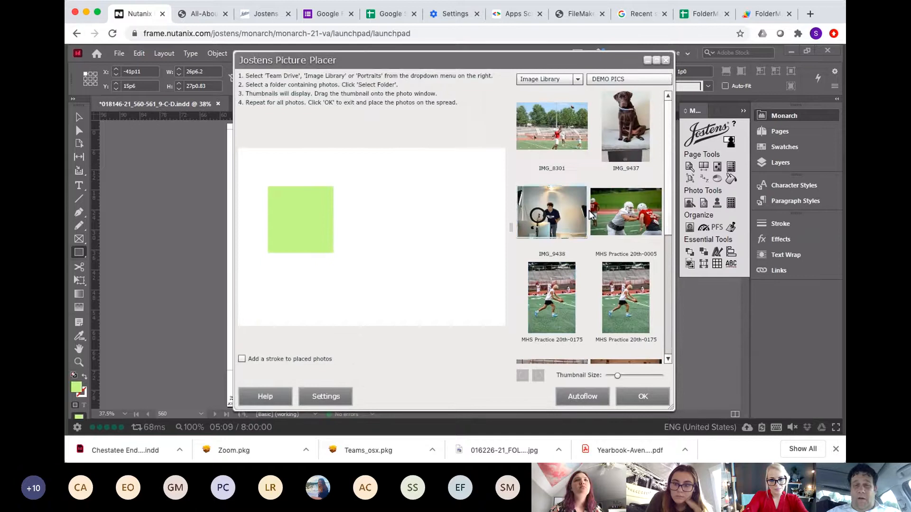
Step: Place the MHS Practice 20th-0005 photo into the frame and apply the placement
drag(627, 211, 305, 212)
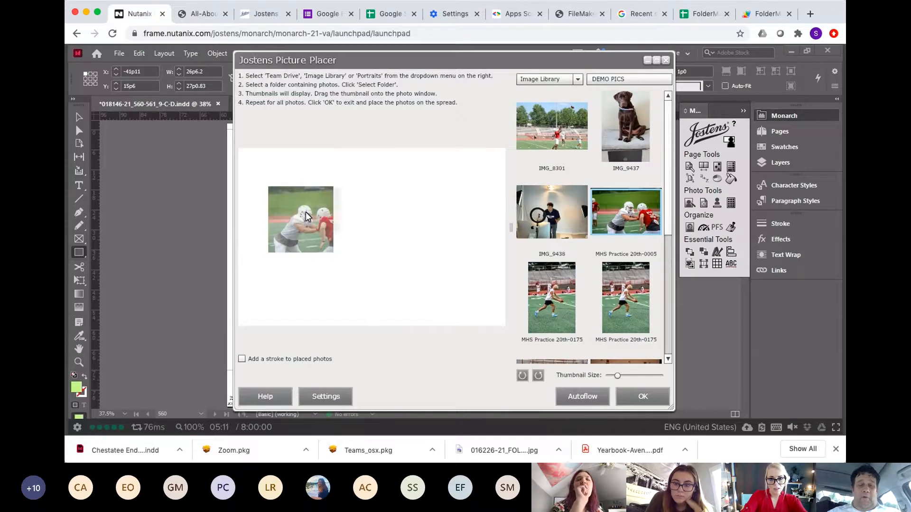
click(636, 398)
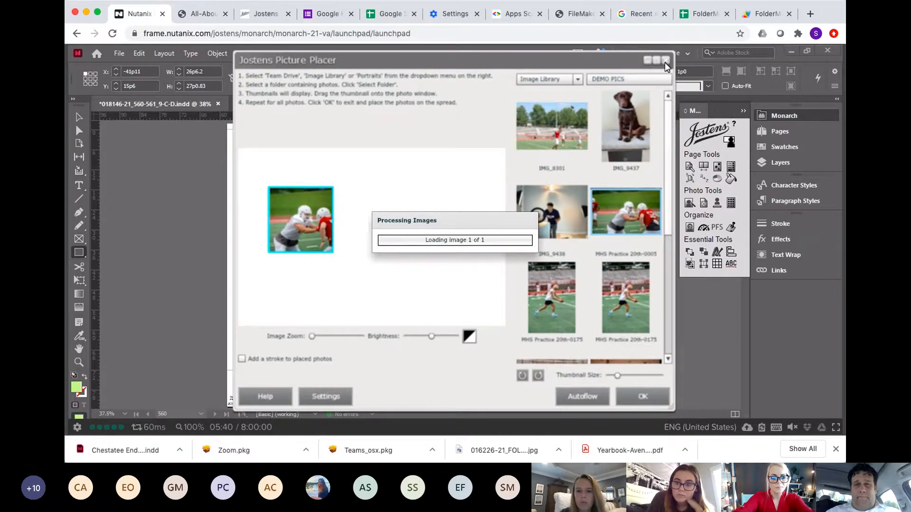
Step: Reopen the Picture Placer, swap in IMG_9438, then delete the photo from the frame and apply
click(80, 118)
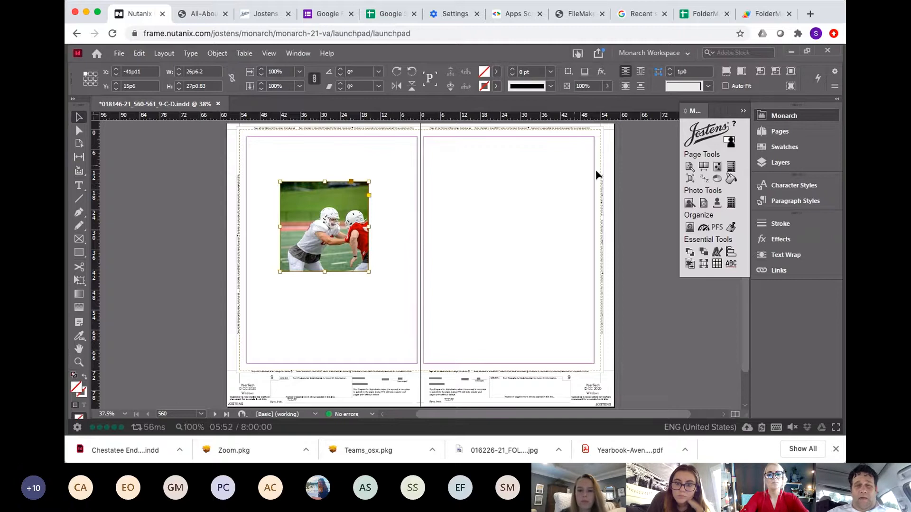
click(703, 203)
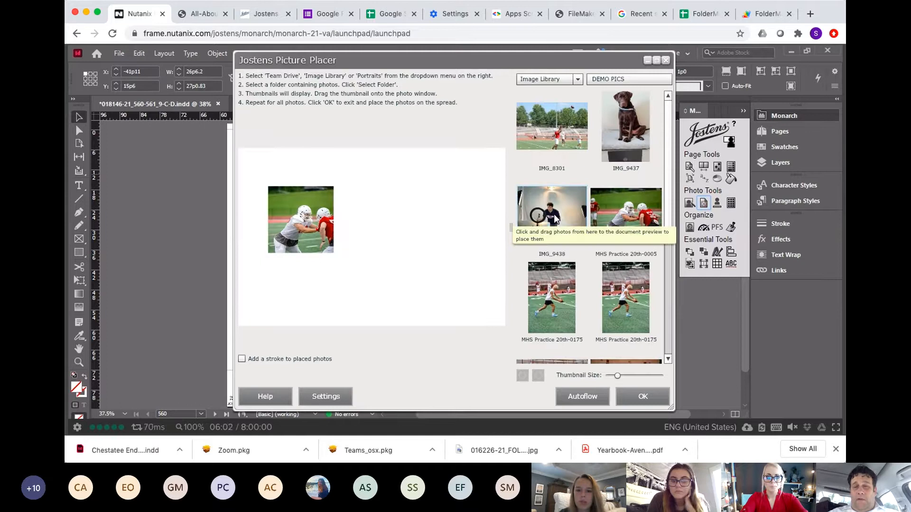
drag(555, 218, 304, 210)
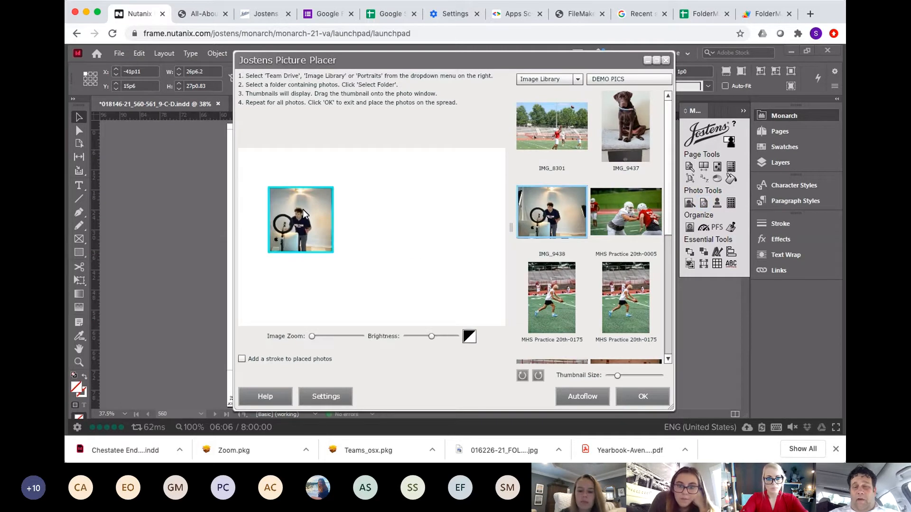
key(Delete)
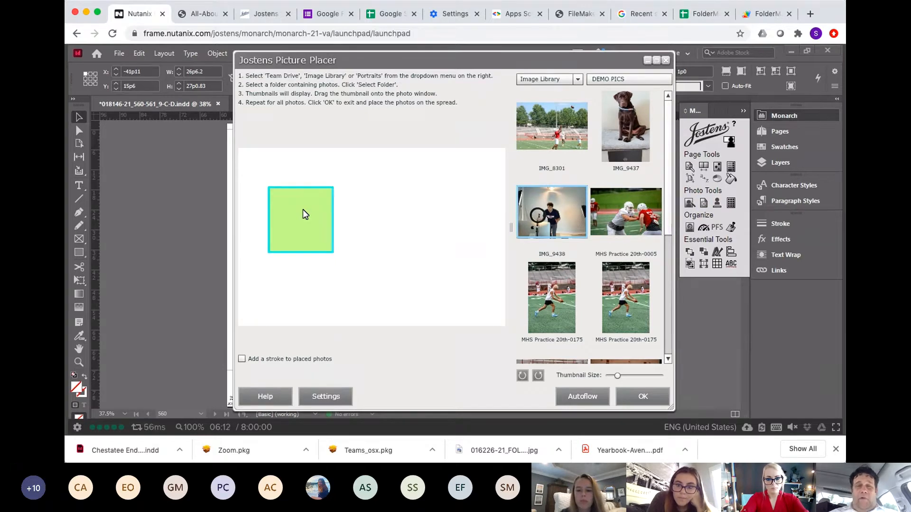
click(642, 397)
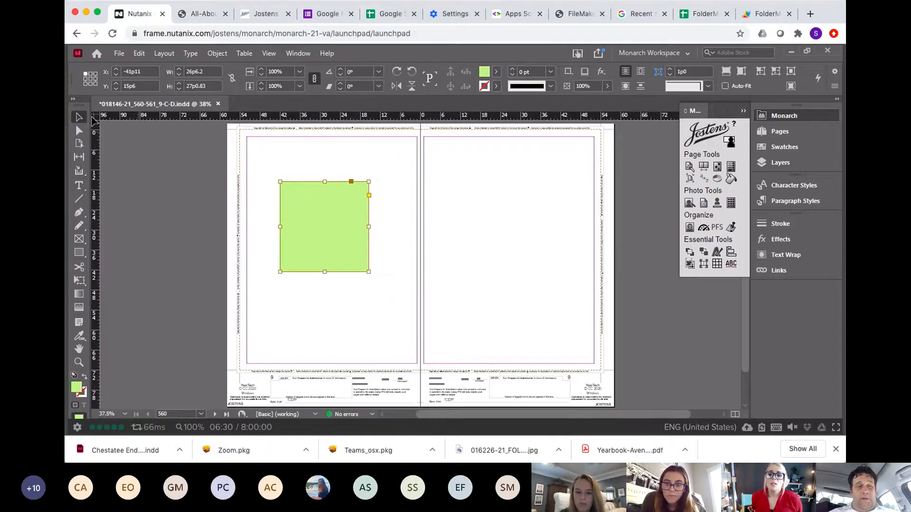
Step: Delete the green frame from the left page and save the document
click(306, 165)
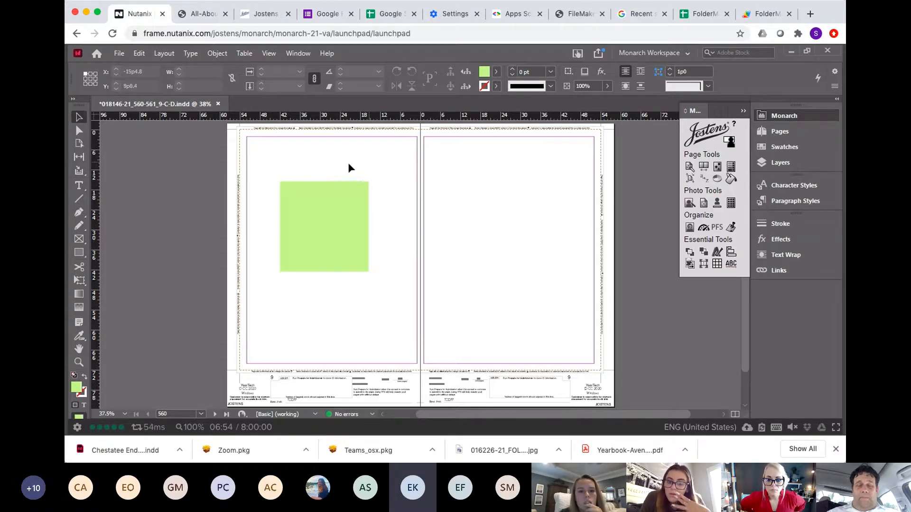
click(349, 194)
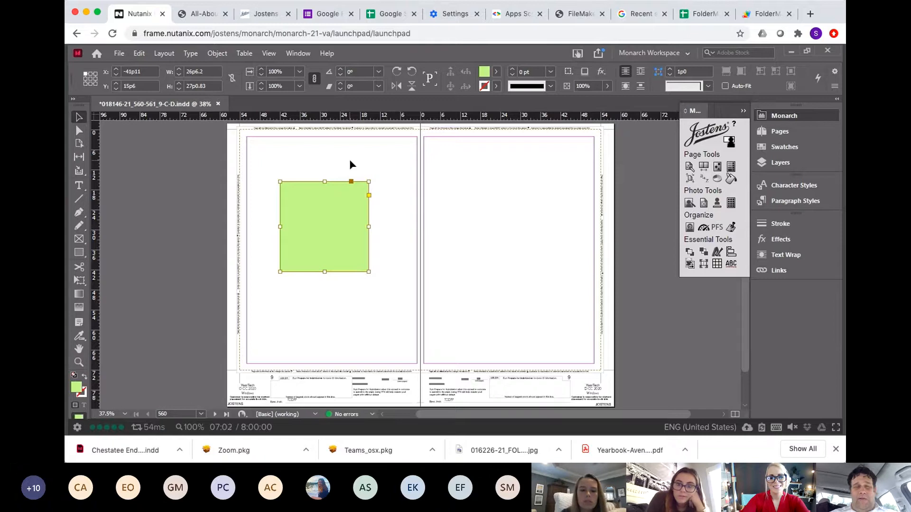
key(Delete)
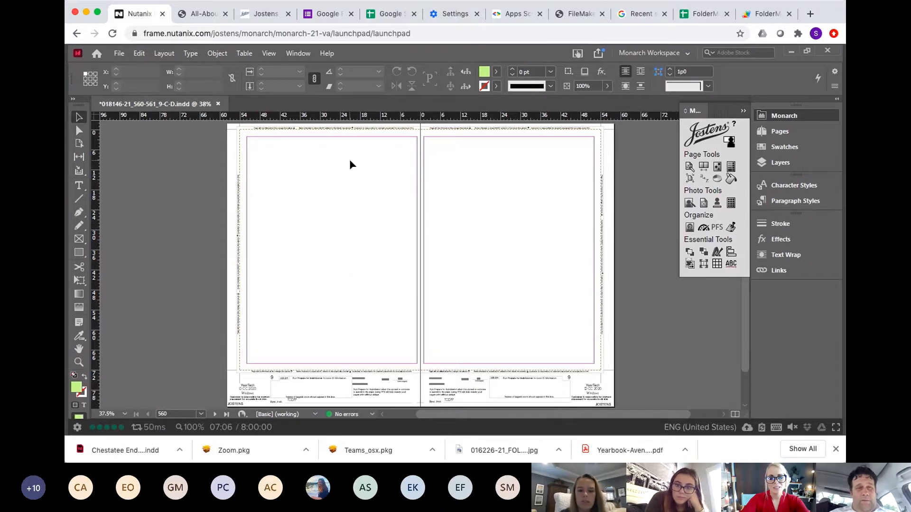
key(ctrl+s)
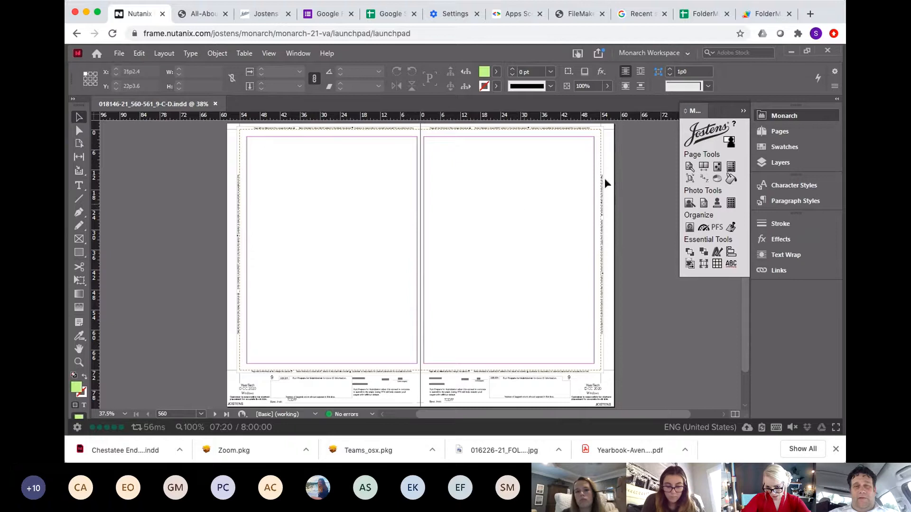
Step: Open the Page Wizard, enter deadline number 99, then close the wizard without creating a spread
click(688, 166)
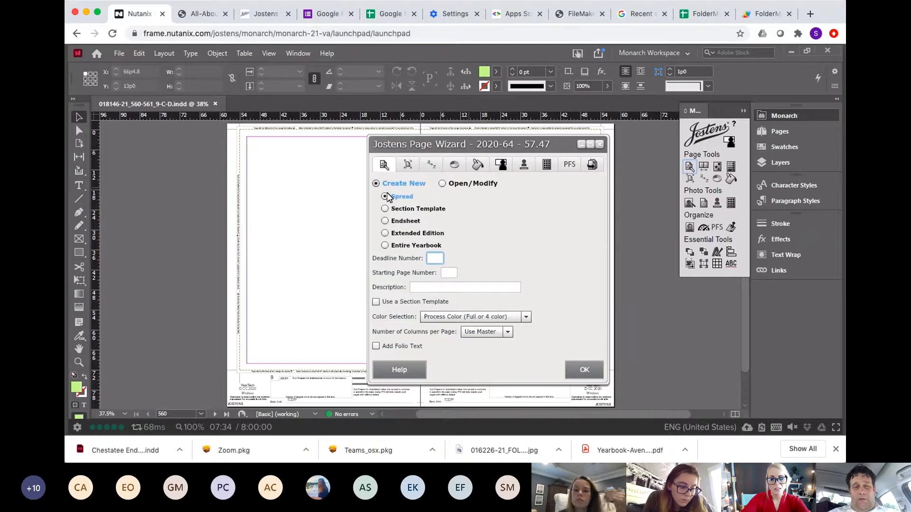
click(435, 258)
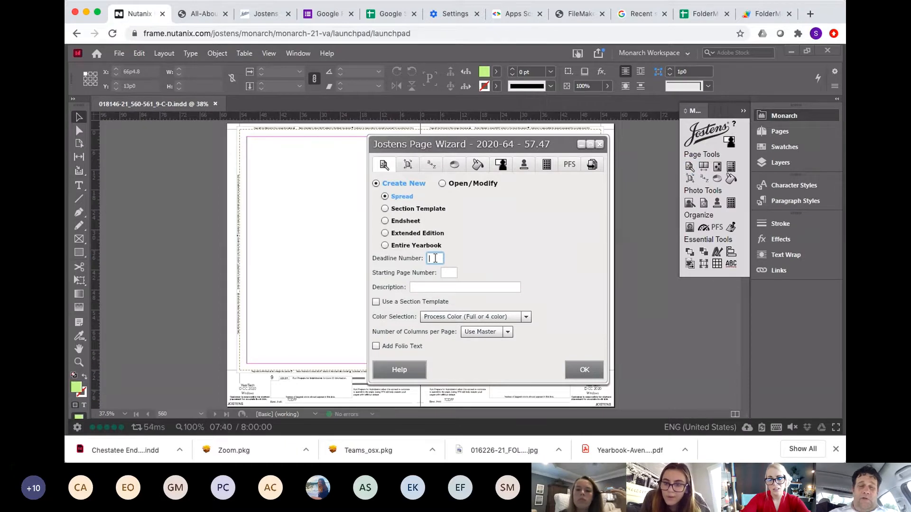
text(99)
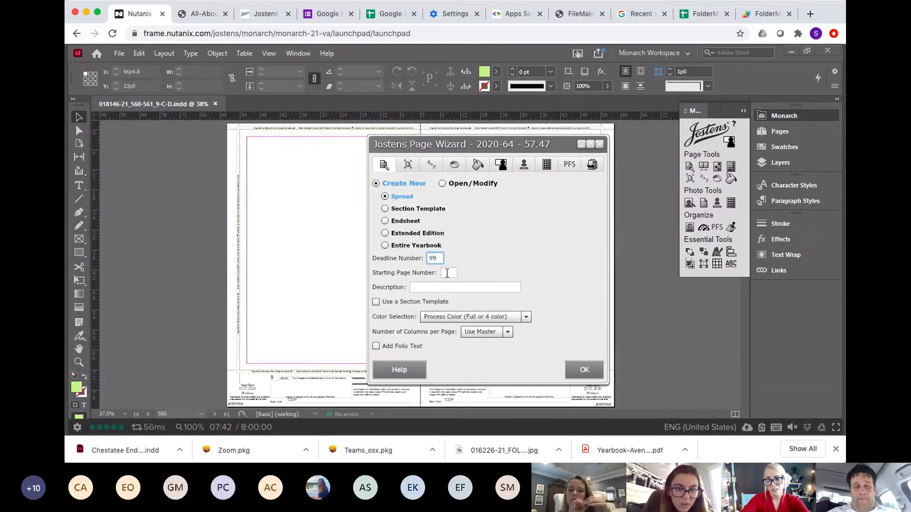
click(447, 273)
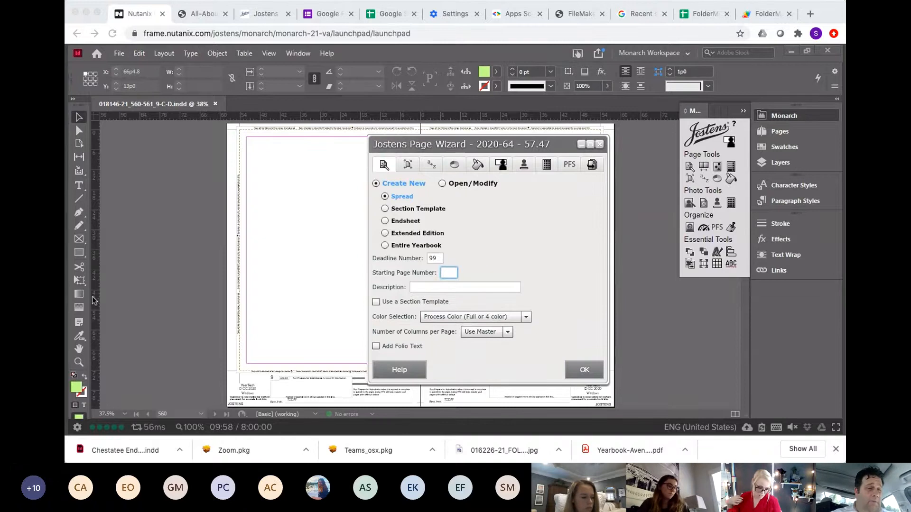
click(185, 237)
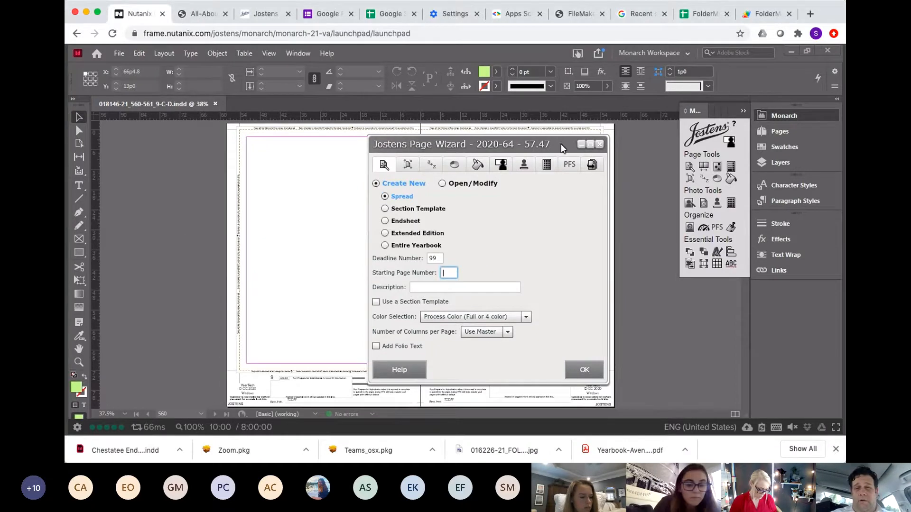
click(599, 144)
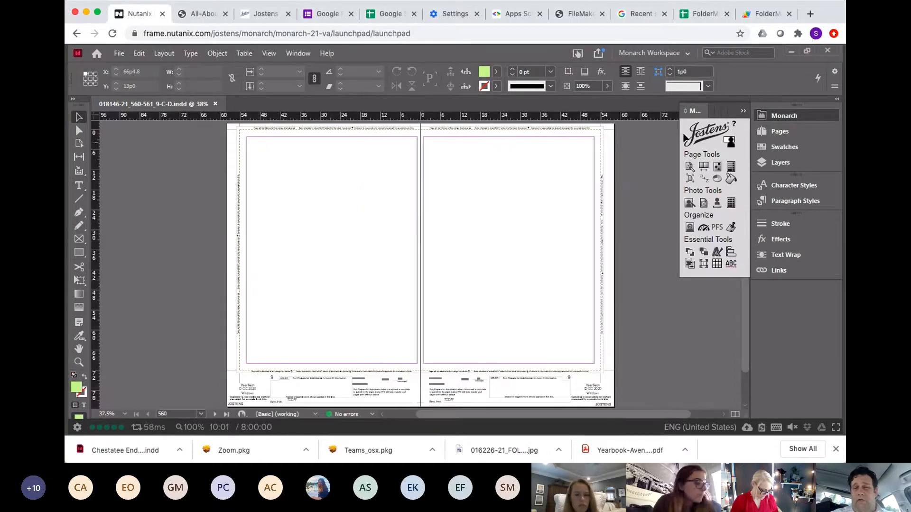
Step: Reopen the Page Wizard, enter deadline number 99, visit the starting page and description fields, then close it
click(688, 167)
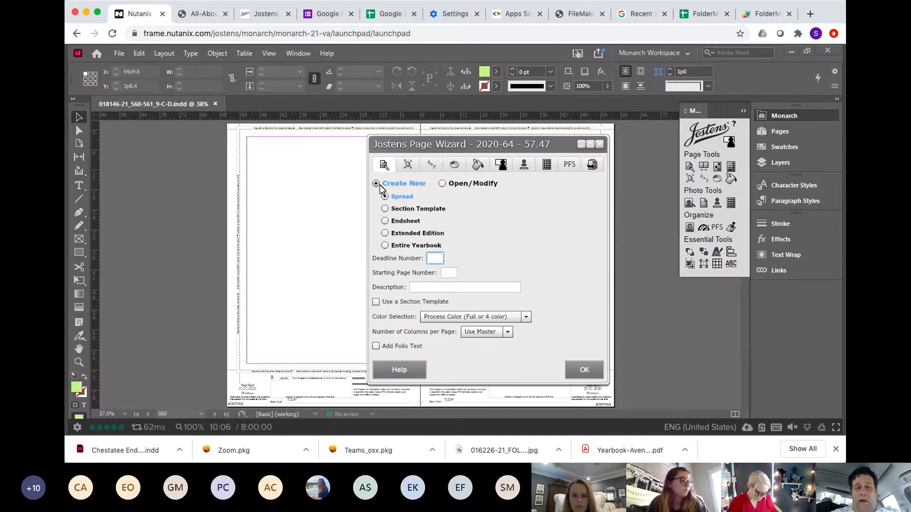
click(434, 259)
text(99)
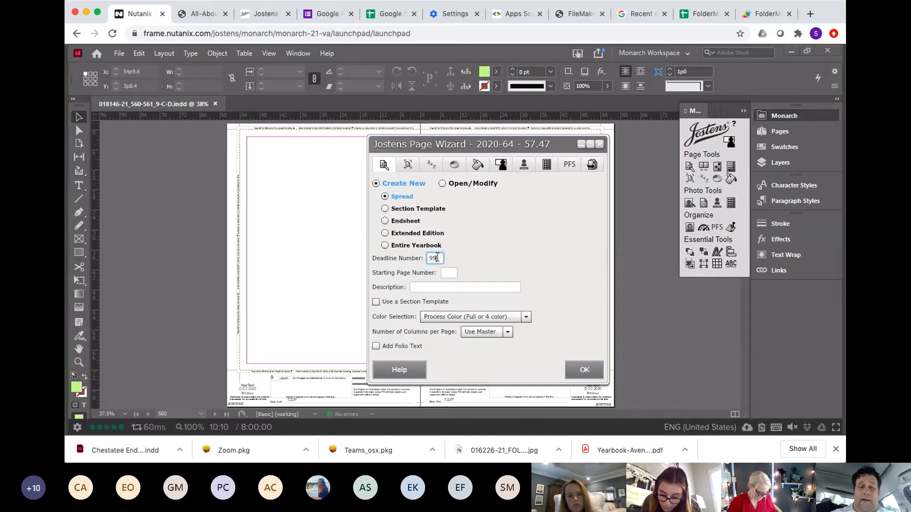
click(450, 272)
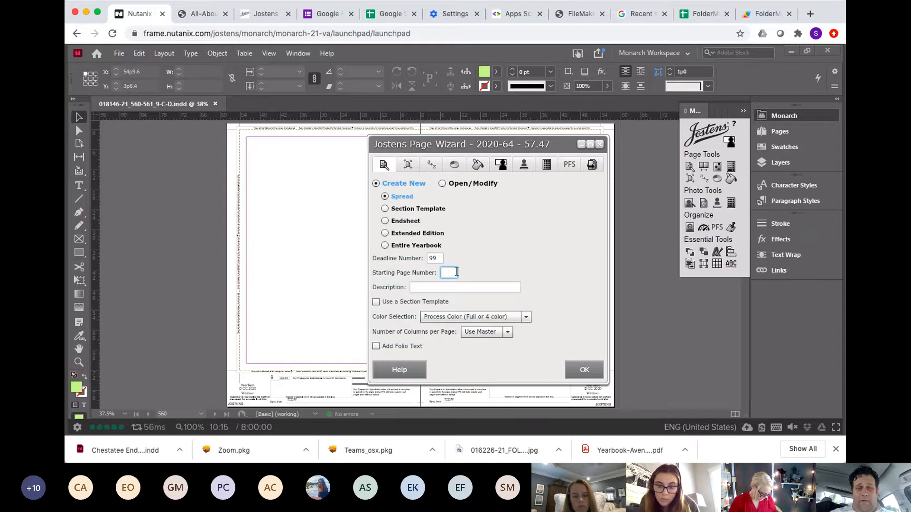
click(425, 286)
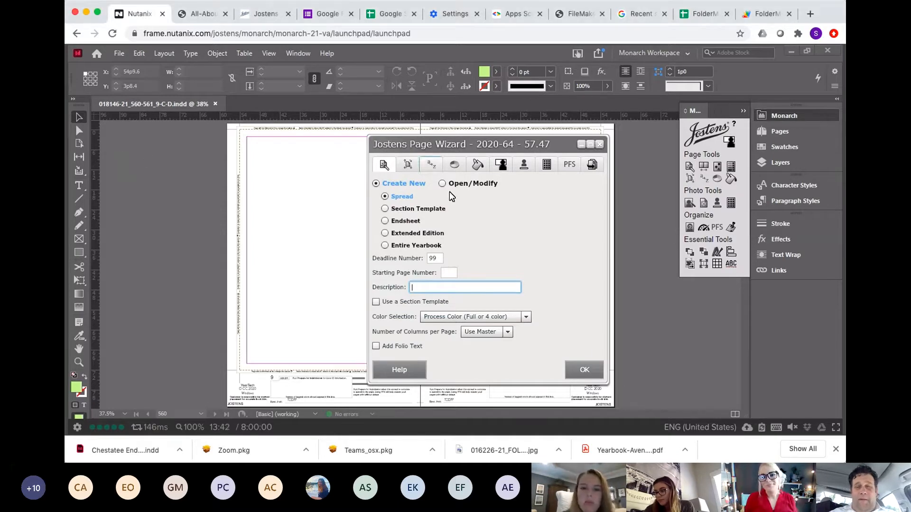
click(599, 145)
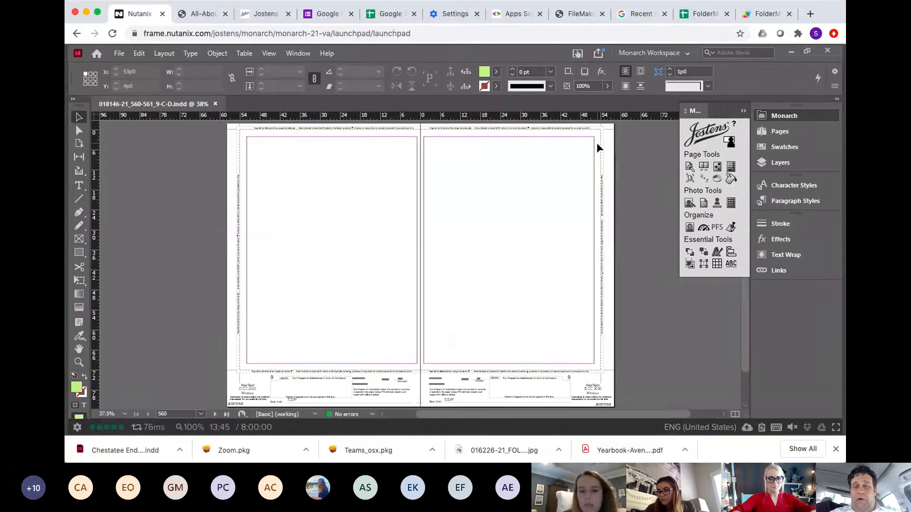
Step: Open the Page Surfer, browse the design thumbnails and category list, then close it
click(704, 167)
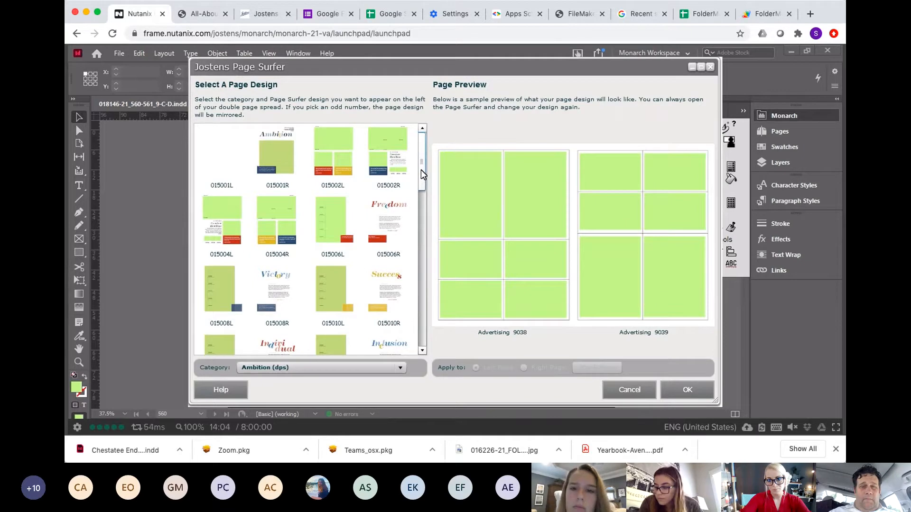
drag(421, 170, 421, 176)
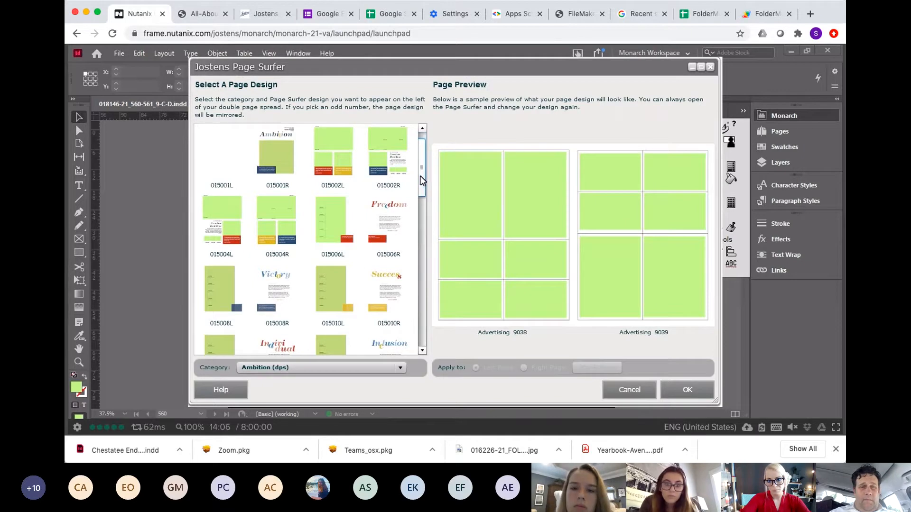
click(286, 368)
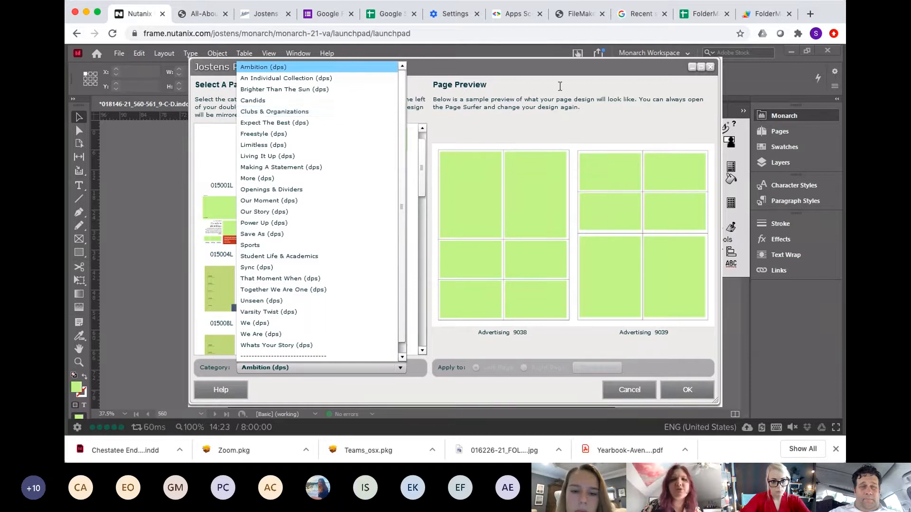
click(710, 68)
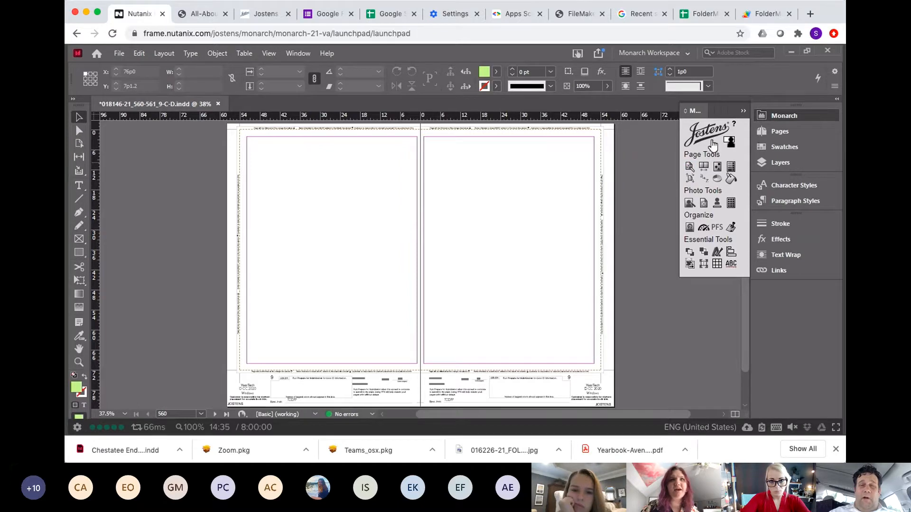
Step: Open the Page Wizard again, enter and then erase deadline number 99, and close the wizard
click(691, 168)
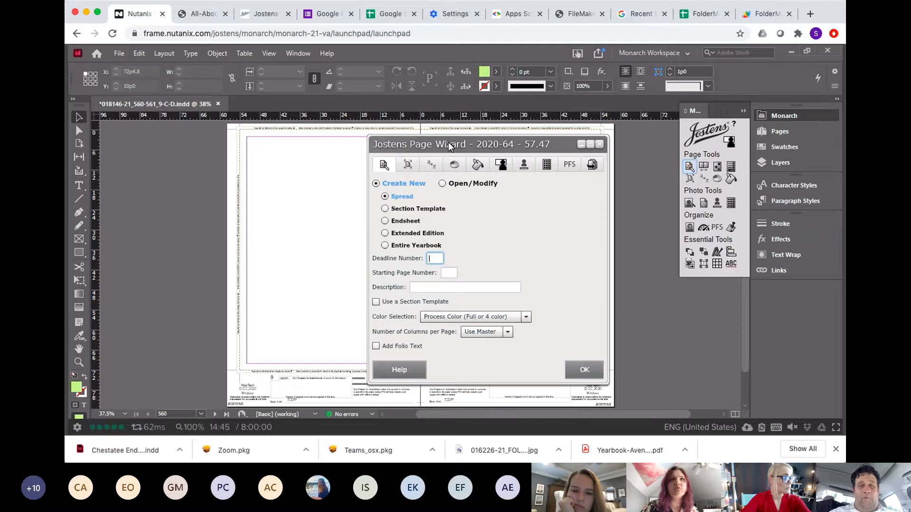
drag(448, 141, 428, 134)
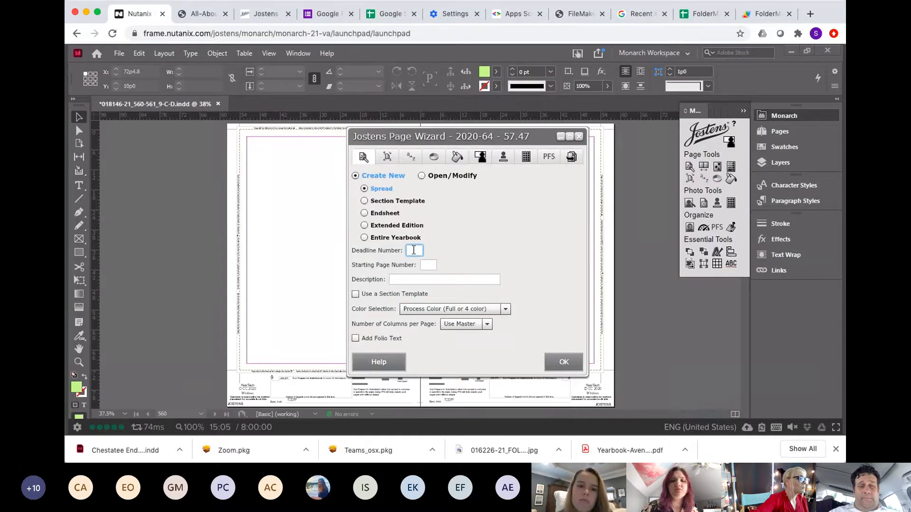
text(99)
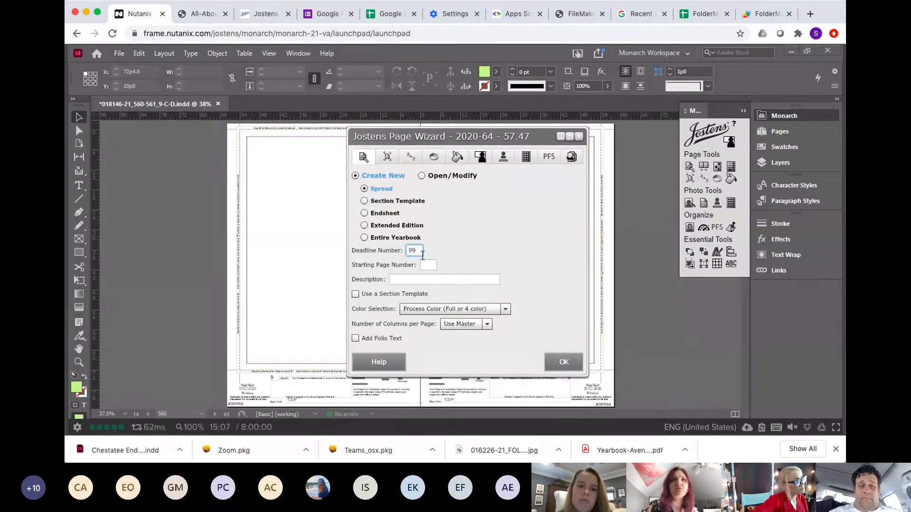
drag(421, 254, 400, 254)
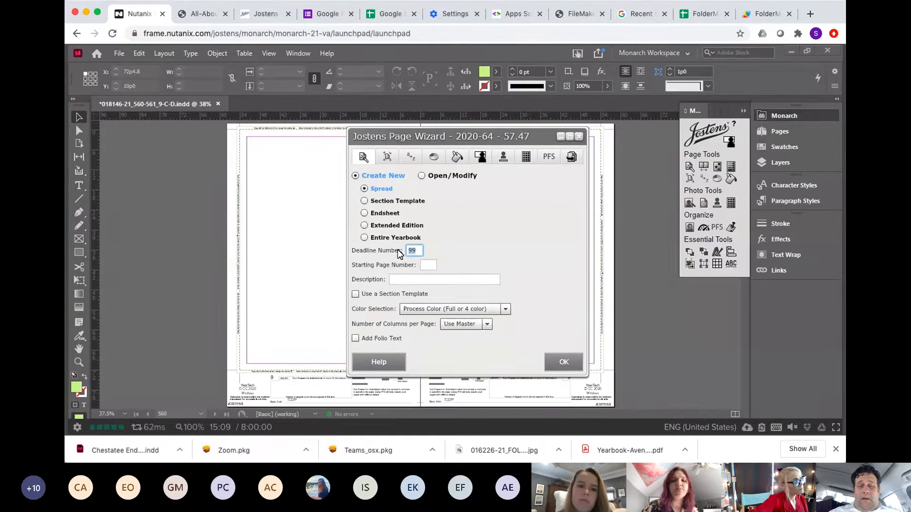
key(BackSpace)
click(427, 266)
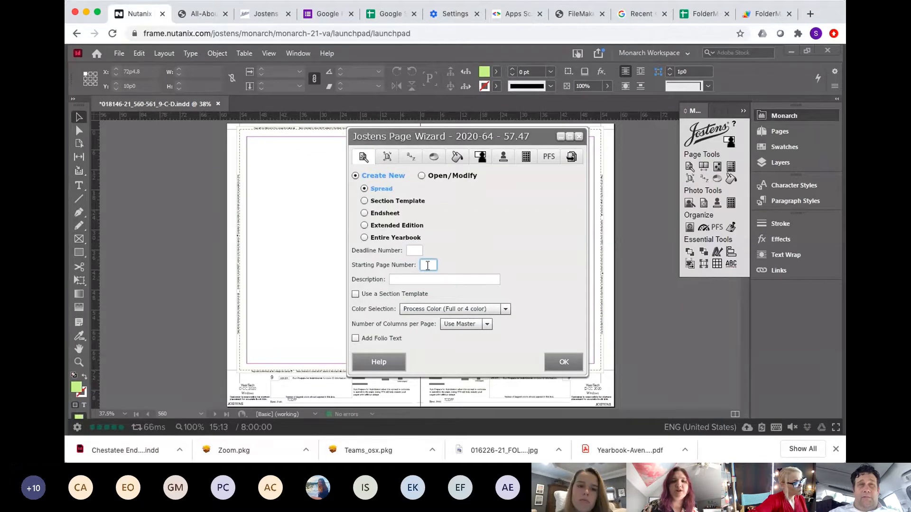
click(398, 281)
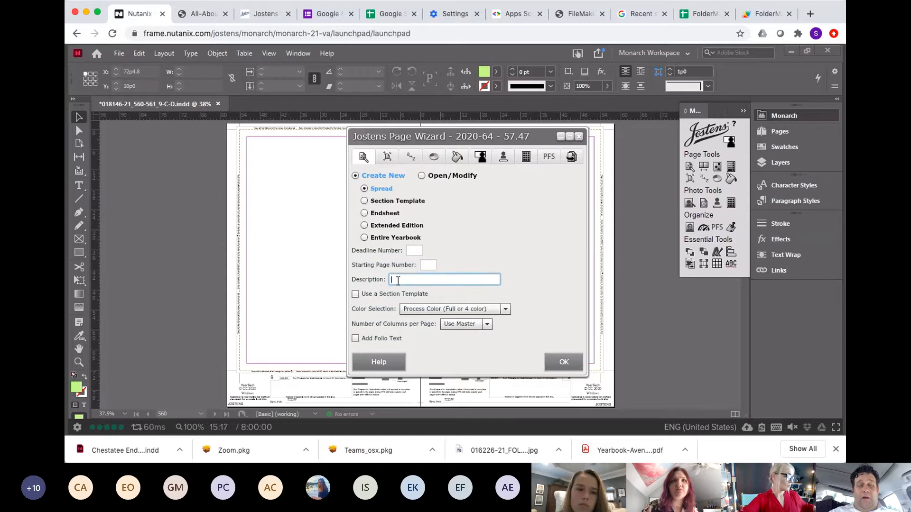
click(581, 138)
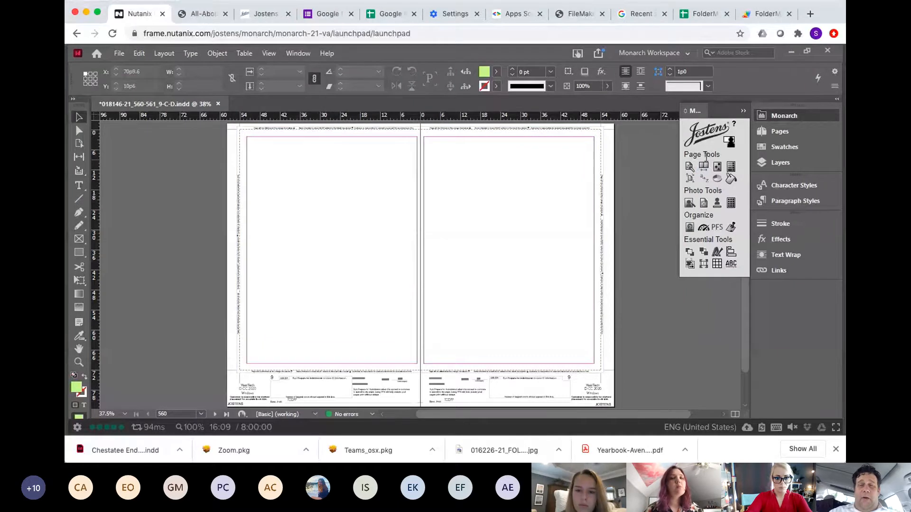
Step: Open the Page Surfer and try switching the category to Clubs & Organizations, dismissing the alert
click(704, 166)
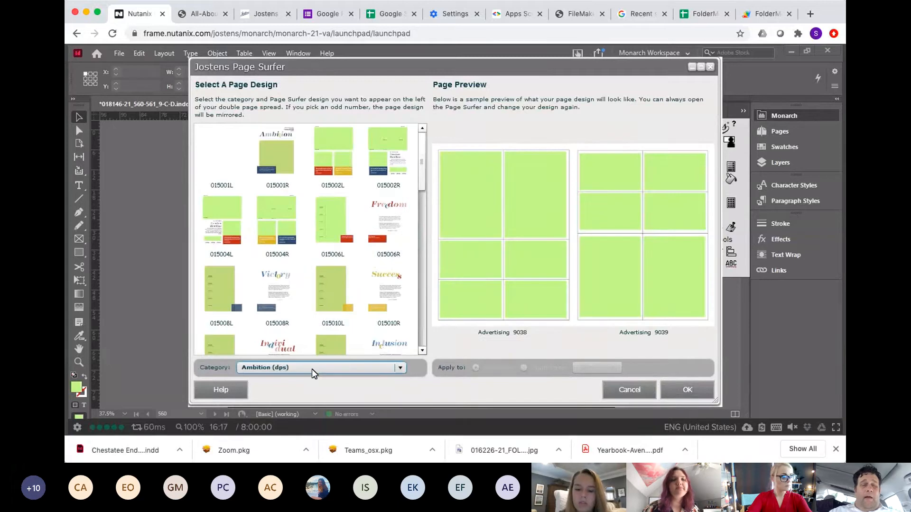
click(351, 367)
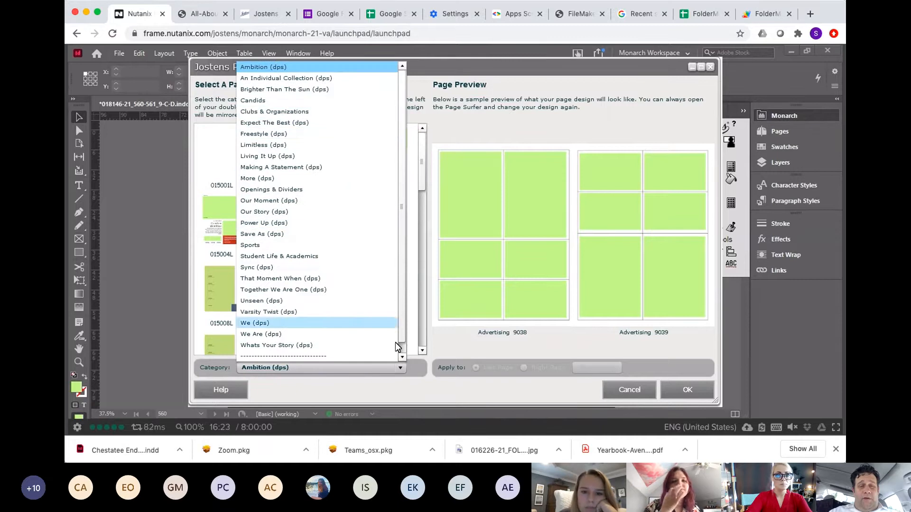
click(353, 114)
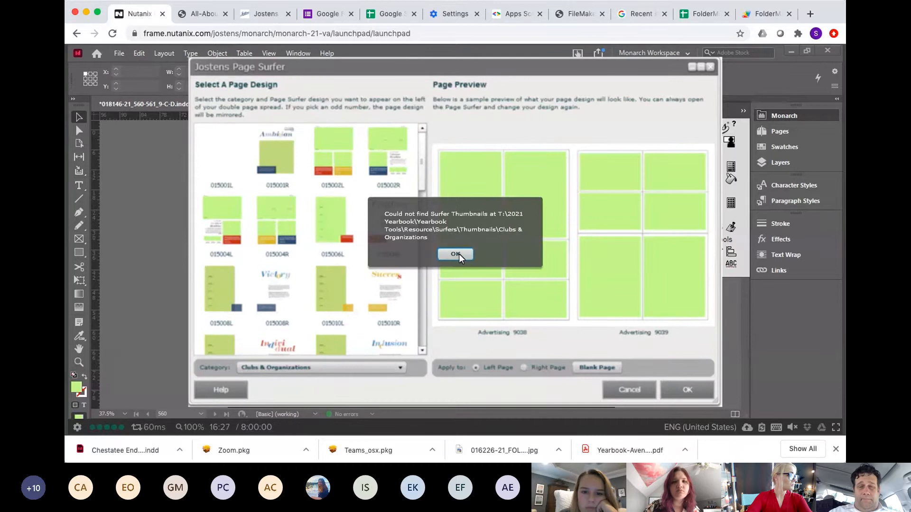
click(456, 254)
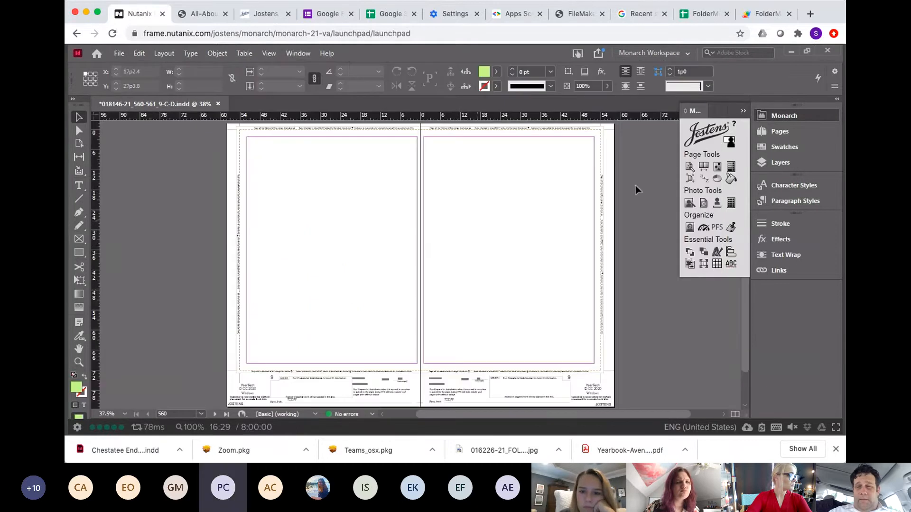
Step: Reopen the Page Surfer and try the Clubs & Organizations category once more, dismissing the alert
click(702, 166)
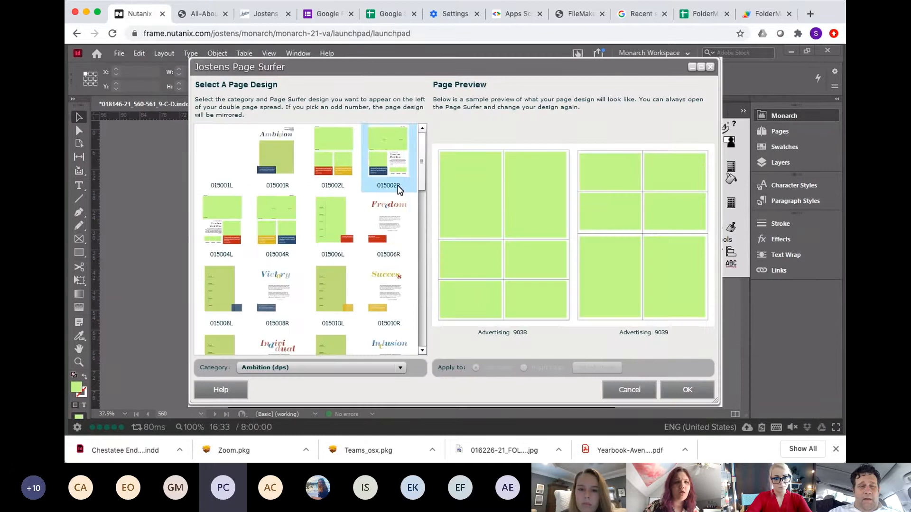
click(315, 368)
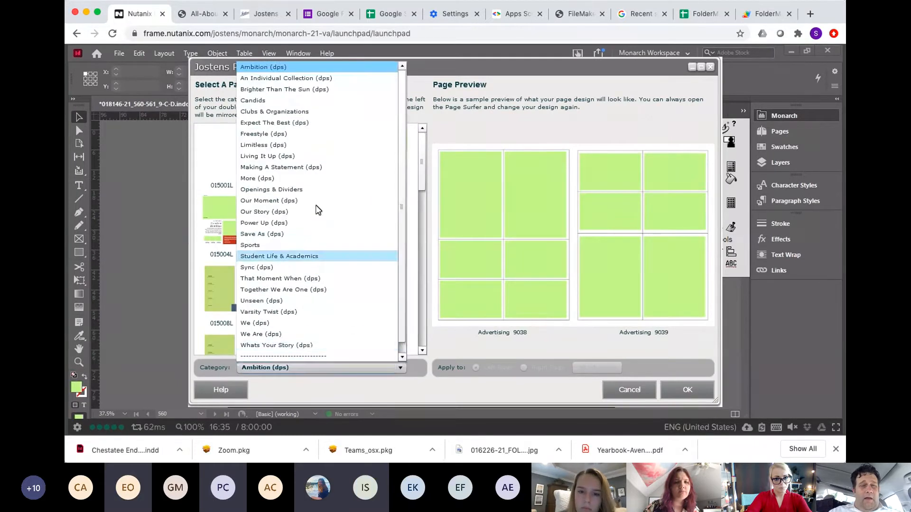
click(317, 115)
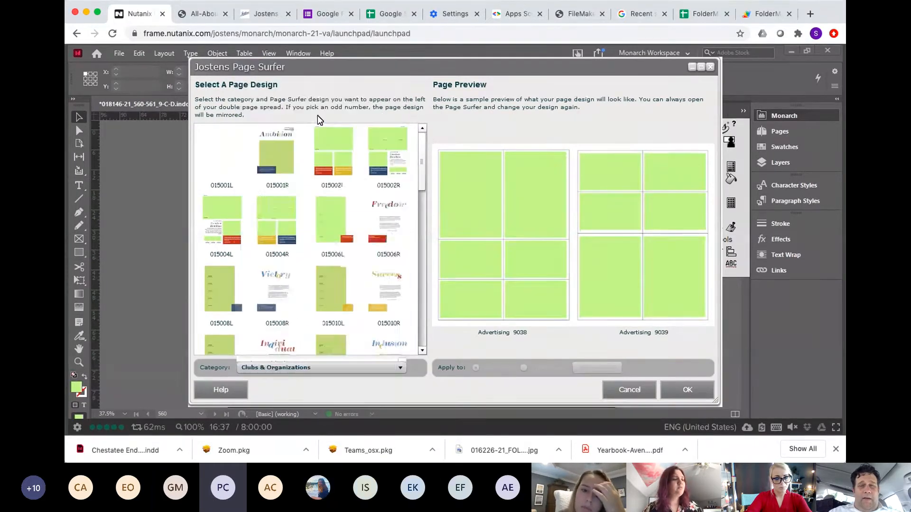
click(453, 254)
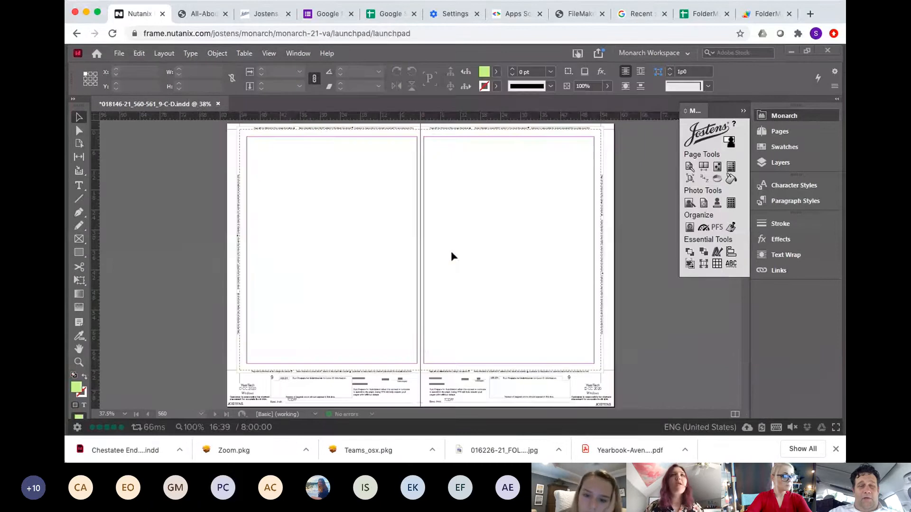
Step: Open the Page Surfer and try switching the category to Openings & Dividers, dismissing the alert
click(704, 167)
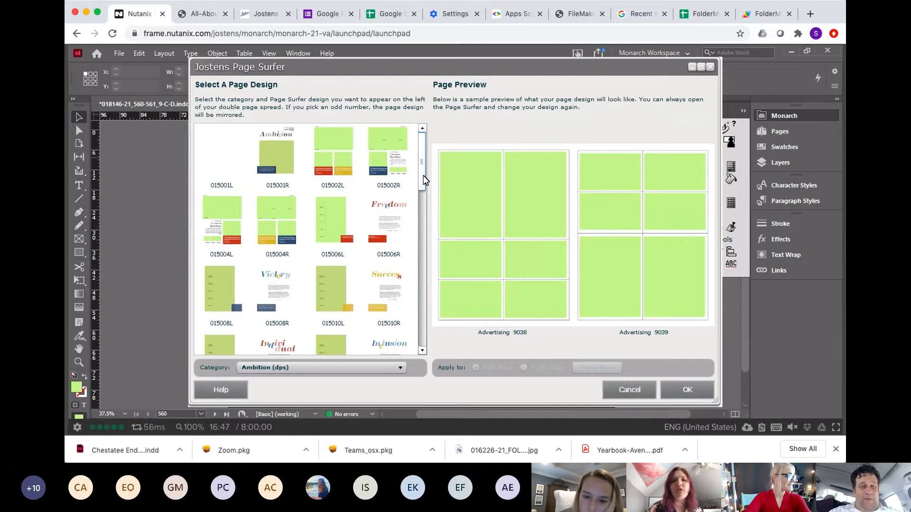
click(400, 368)
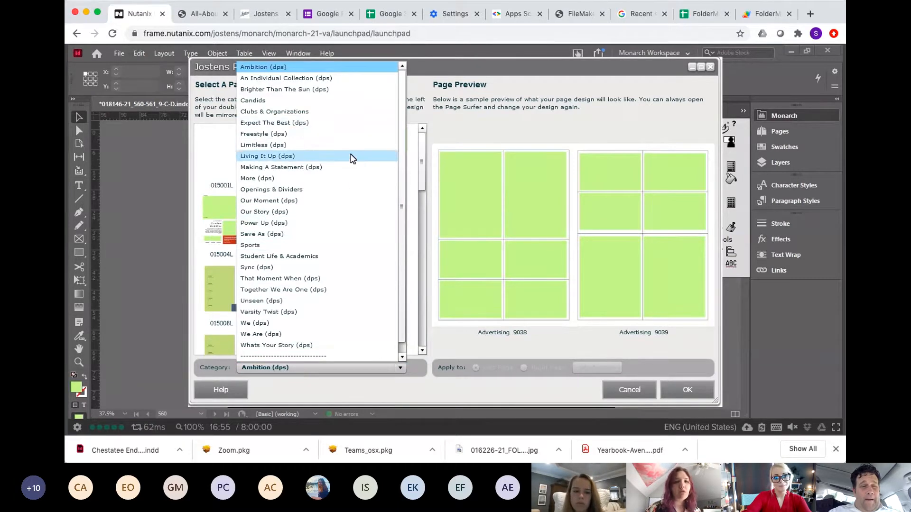
click(337, 190)
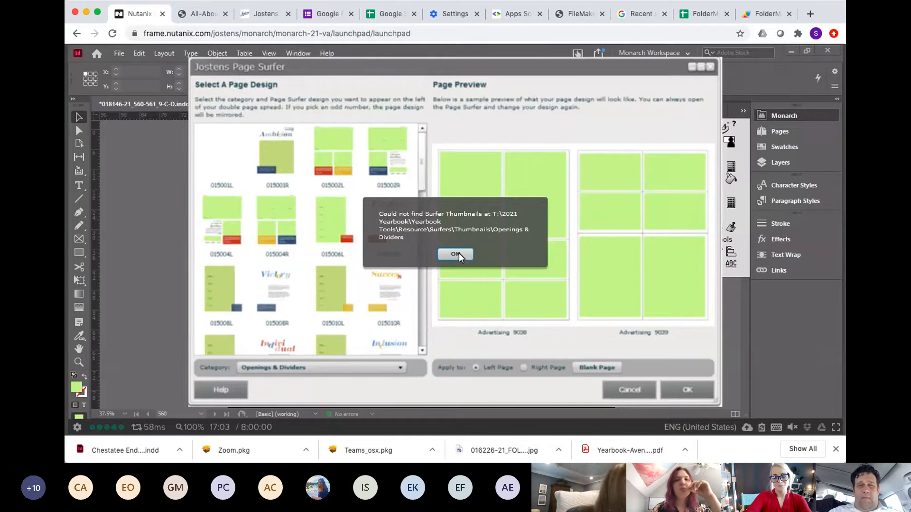
click(456, 255)
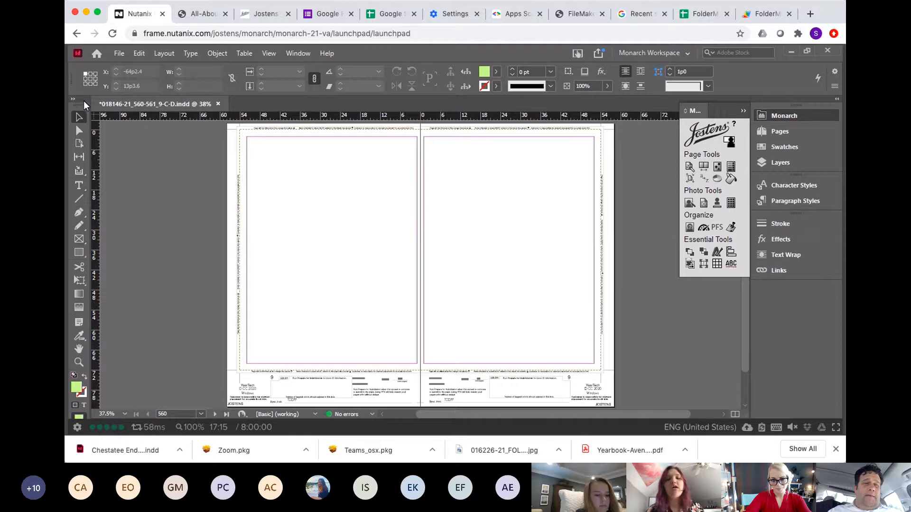
drag(82, 102, 99, 104)
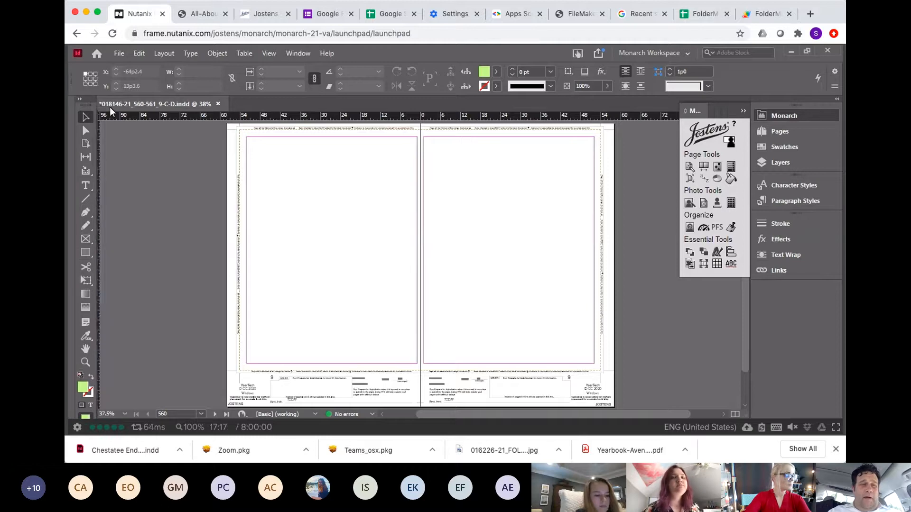
Step: Move the tools panel so it sits beside the spread
drag(85, 110, 178, 108)
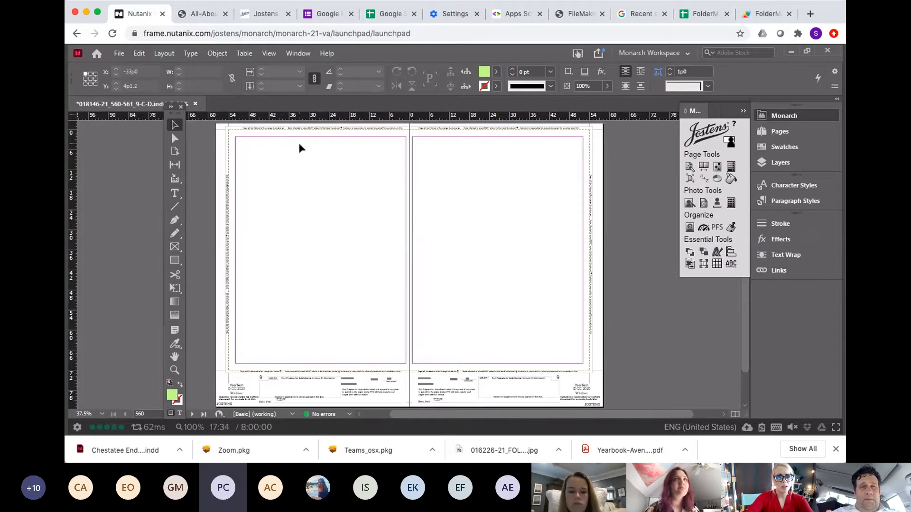
click(302, 53)
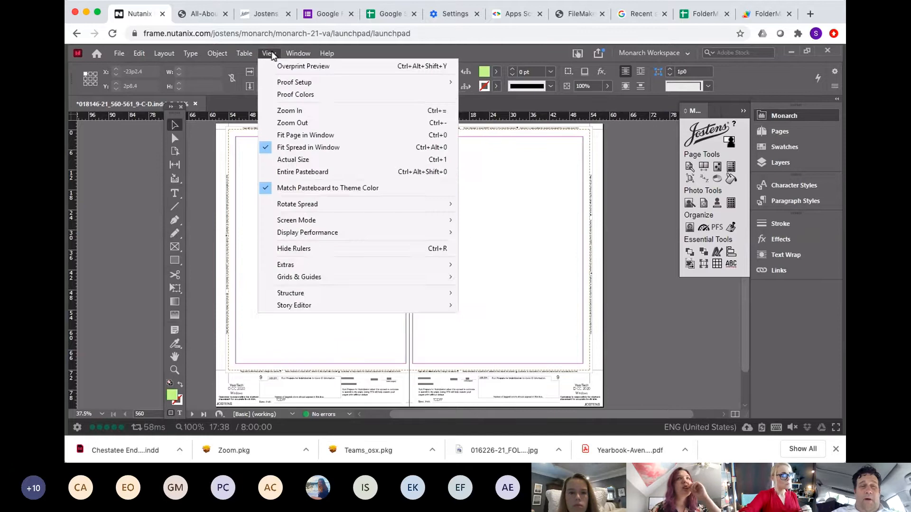
click(271, 53)
click(271, 52)
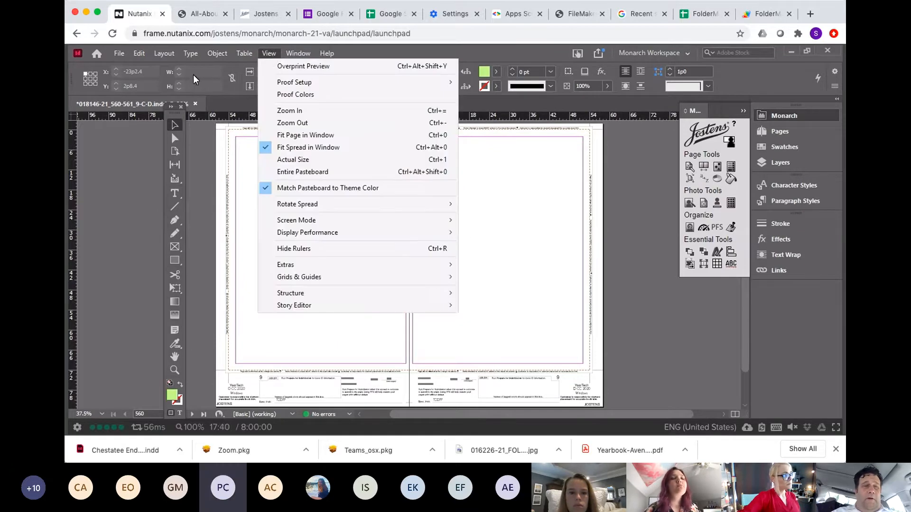
click(175, 131)
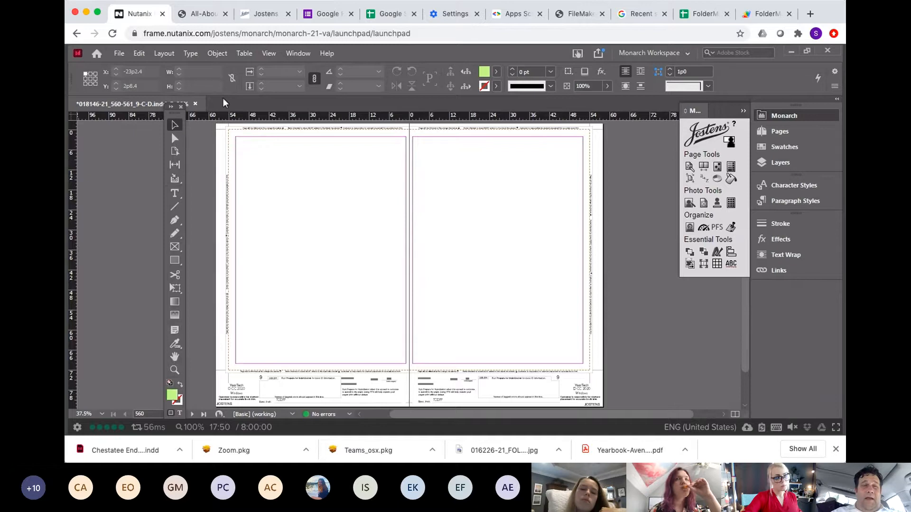
click(221, 53)
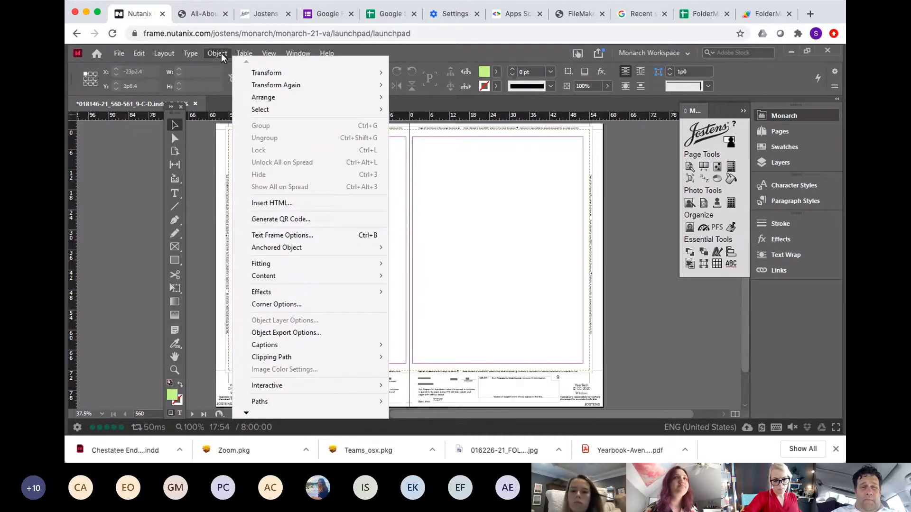
mouse_move(289, 282)
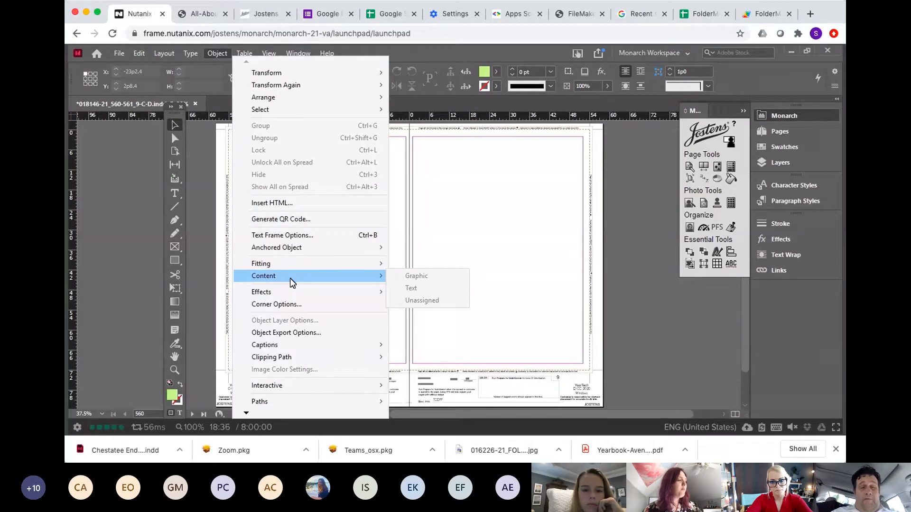
click(175, 128)
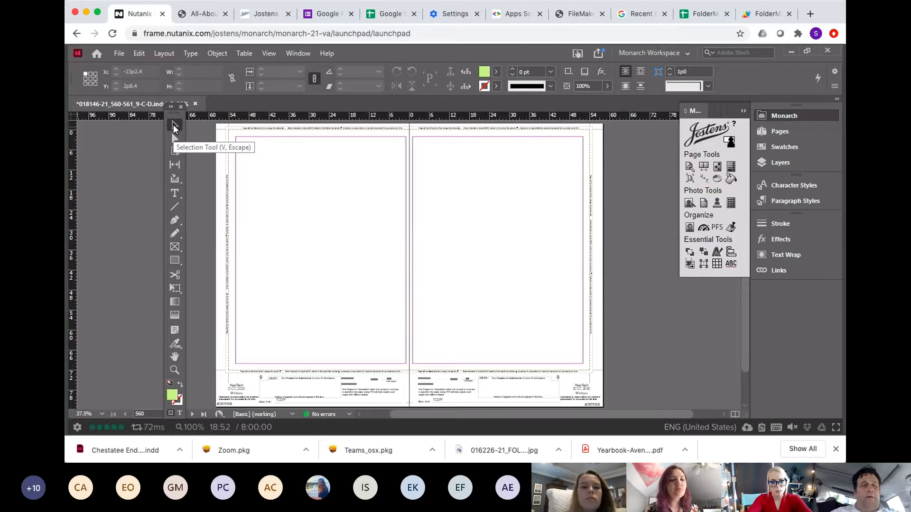
Step: Draw a green rectangle about 33 by 33 picas on the left page and select it
click(176, 260)
drag(269, 169, 382, 280)
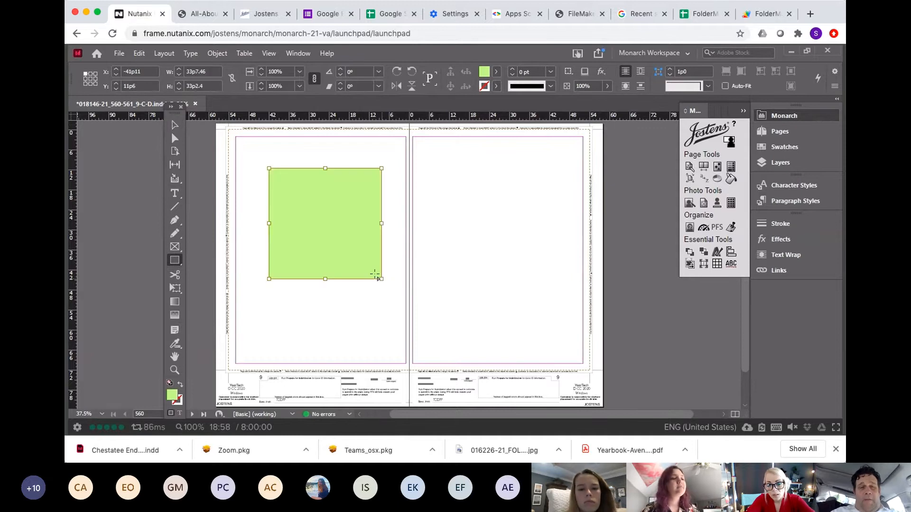
click(175, 126)
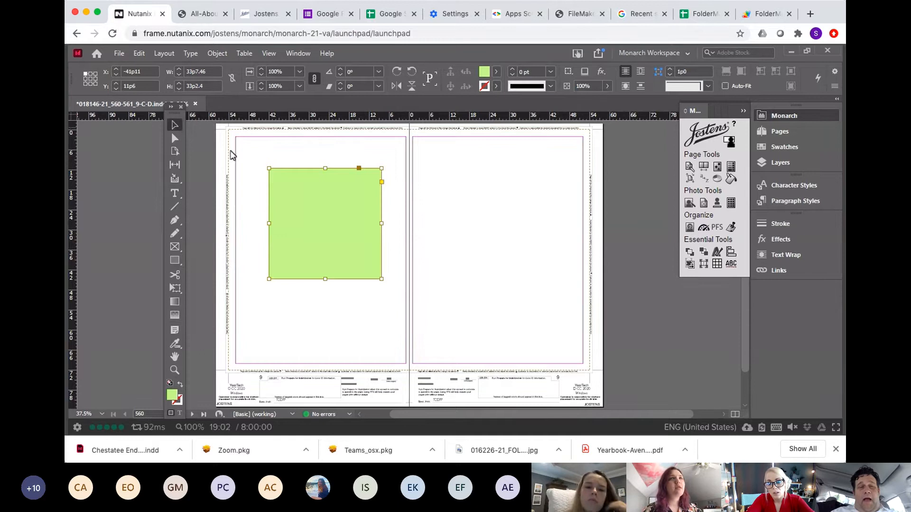
click(309, 158)
click(313, 197)
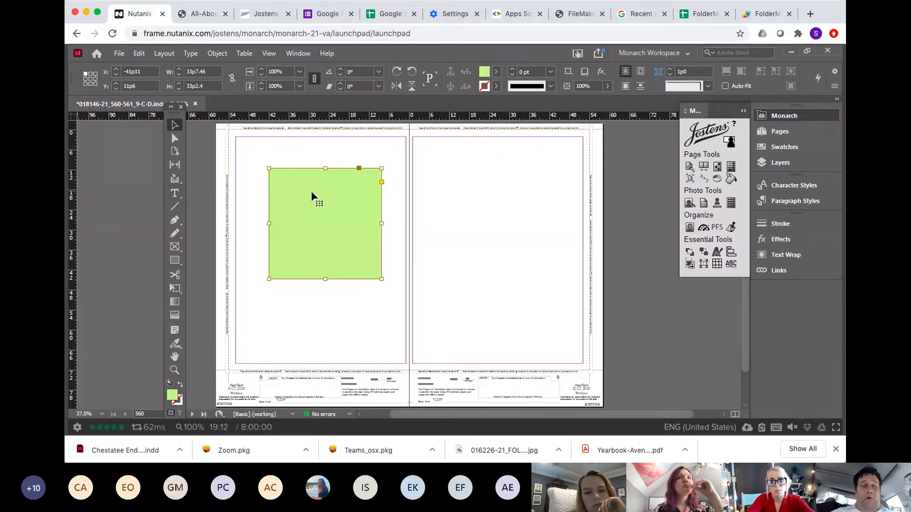
Step: Draw a text frame on the right page and fill it with placeholder text
click(175, 193)
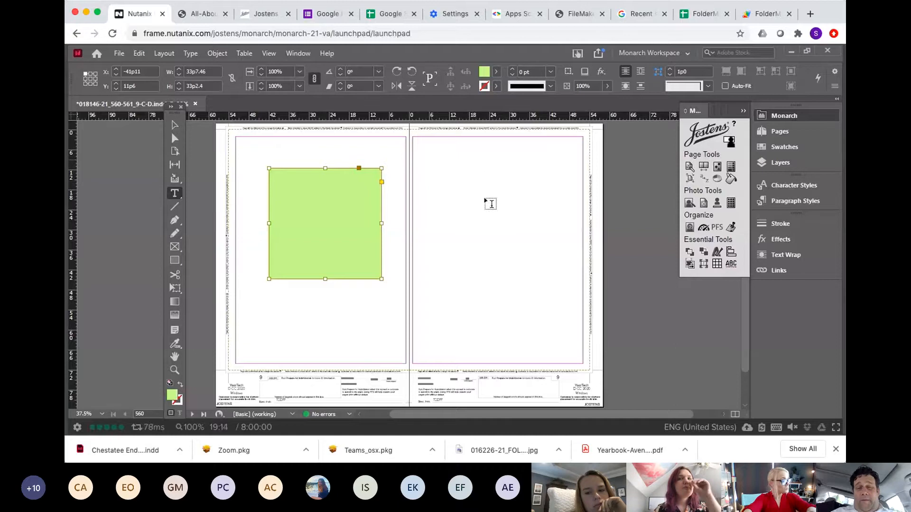
drag(431, 159, 582, 364)
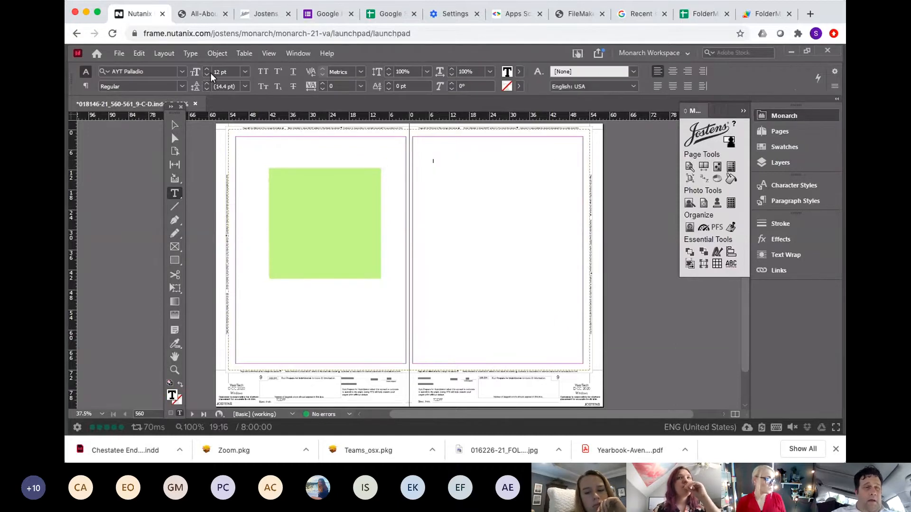
click(140, 53)
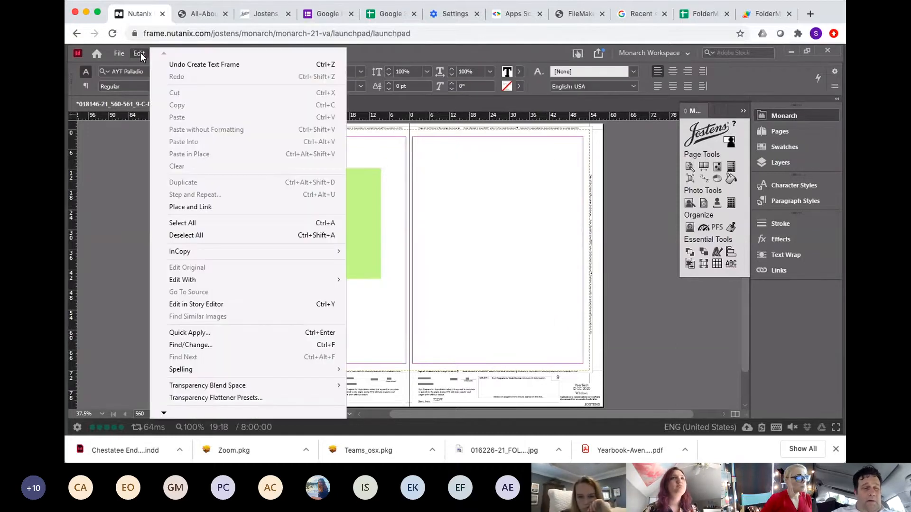
click(129, 148)
click(190, 54)
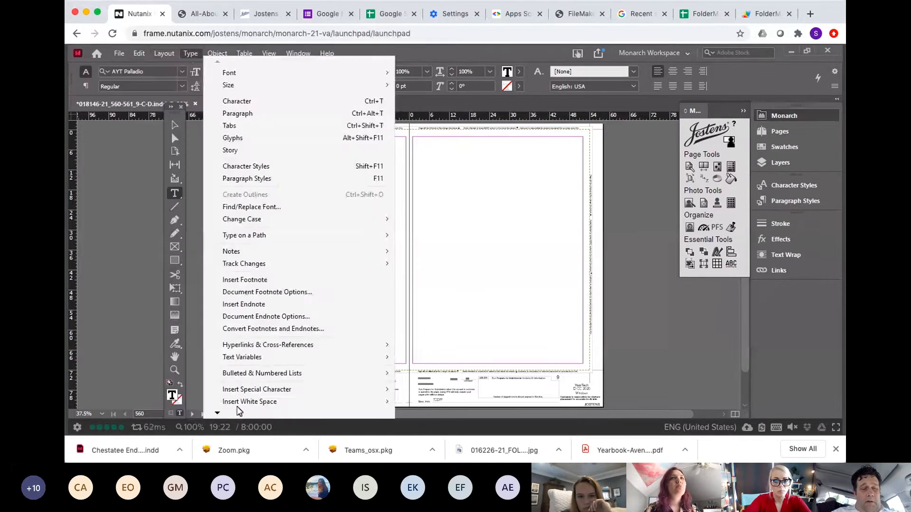
mouse_move(223, 411)
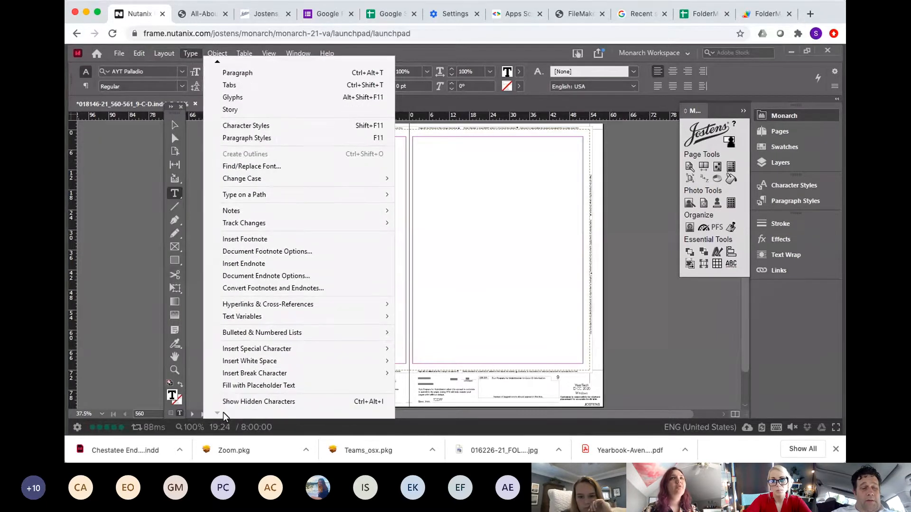
click(244, 385)
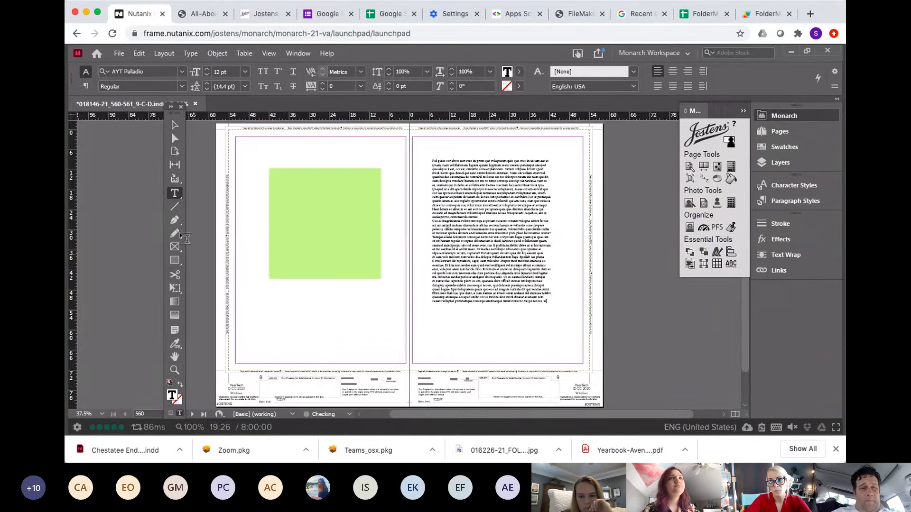
Step: Nudge the placeholder text frame and the green rectangle slightly to new positions
click(174, 125)
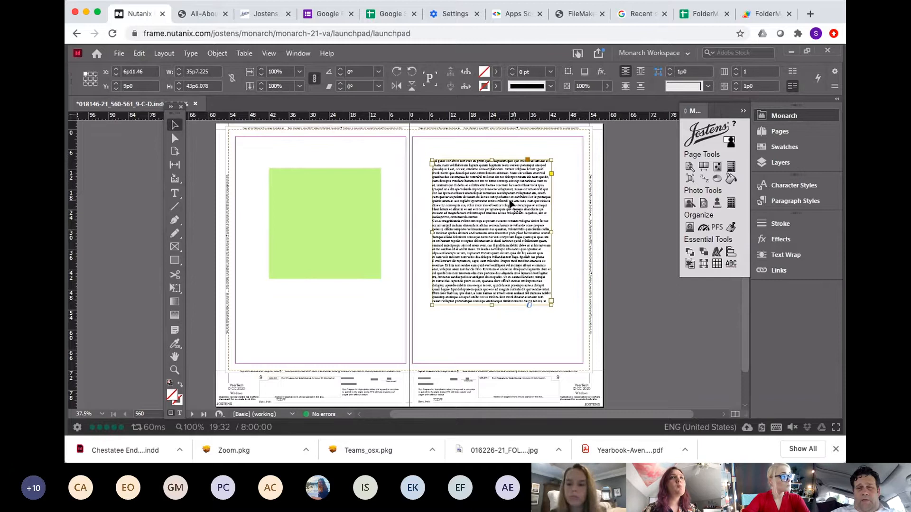
drag(511, 201, 517, 204)
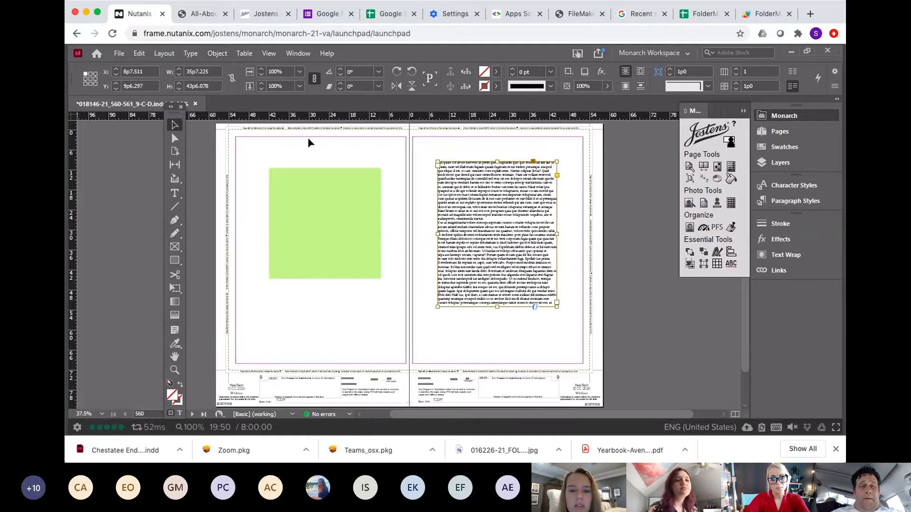
drag(306, 189, 300, 167)
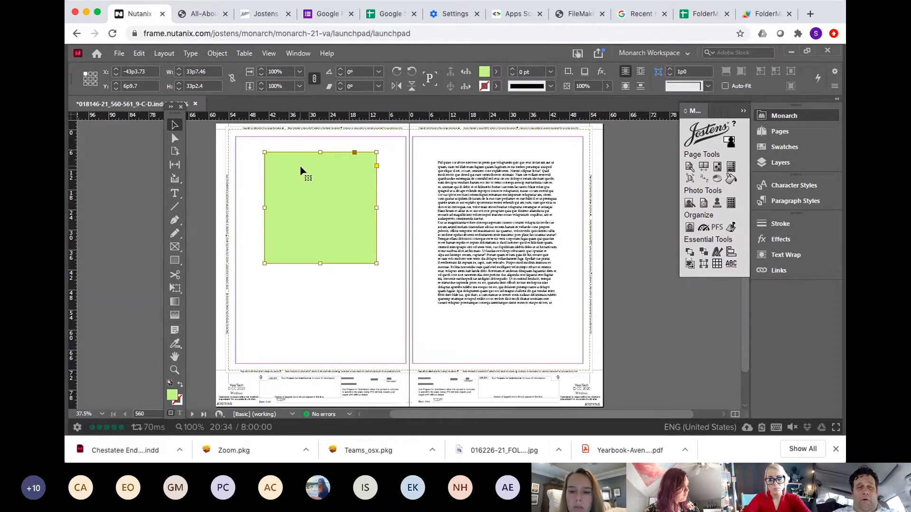
click(478, 220)
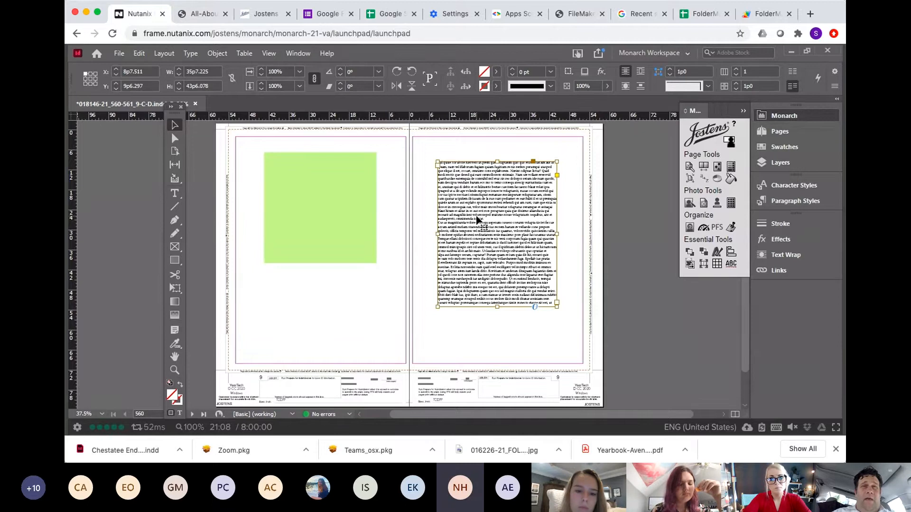
drag(337, 218, 345, 222)
Step: Delete the placeholder text frame and the green rectangle
click(463, 222)
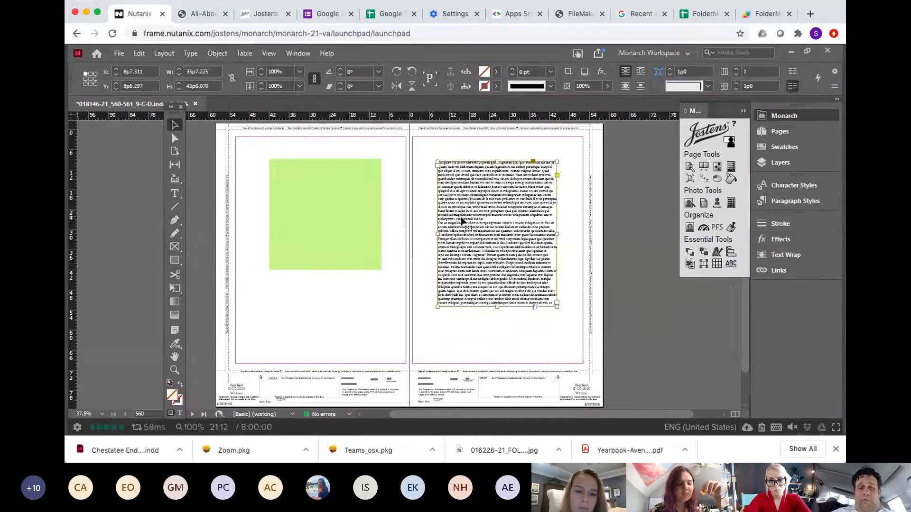
key(Delete)
click(348, 199)
key(Delete)
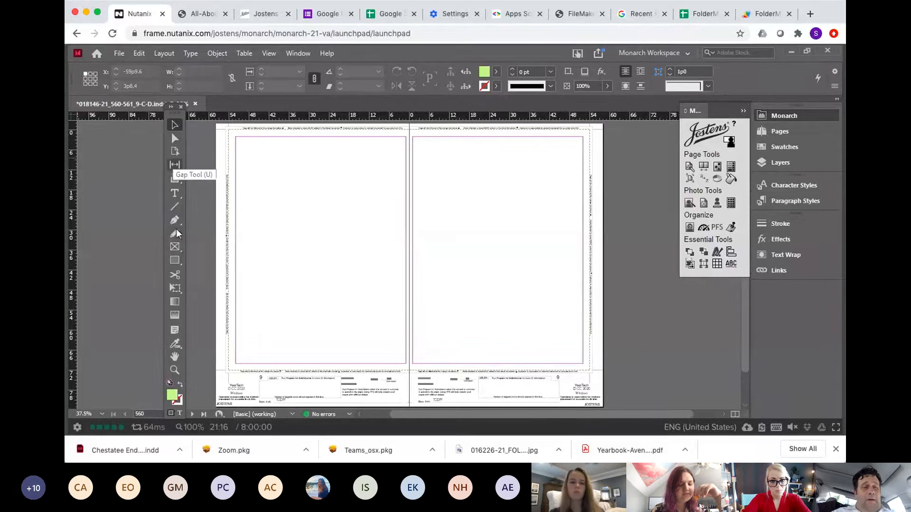
Step: Draw two rectangles side by side near the top of the spread, the second about 30 by 26 picas
click(175, 260)
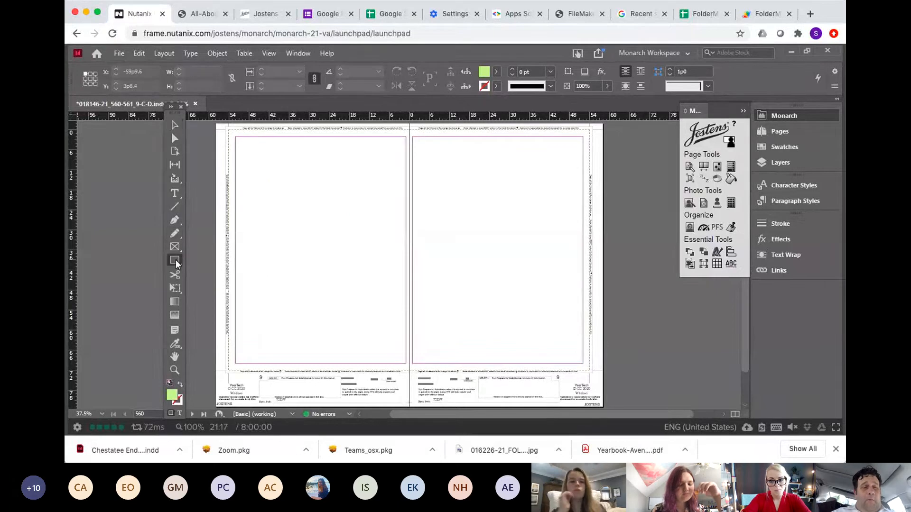
click(175, 138)
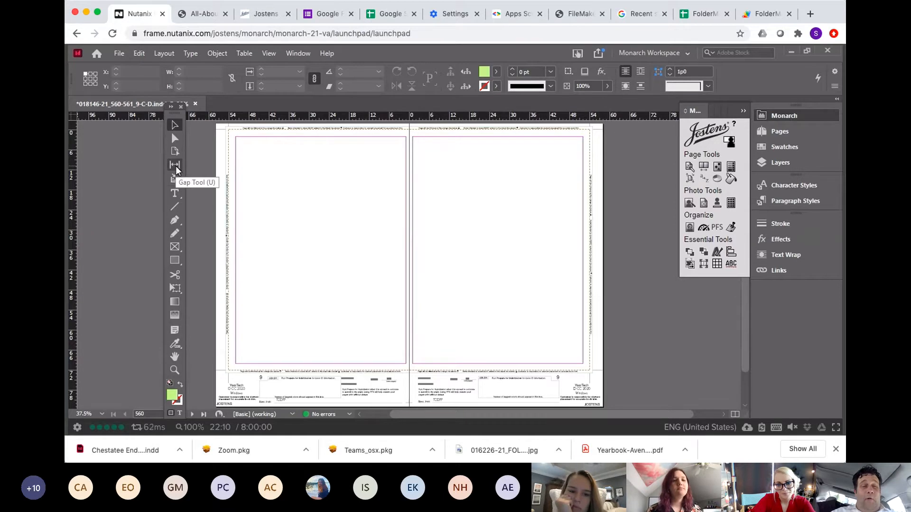
click(175, 260)
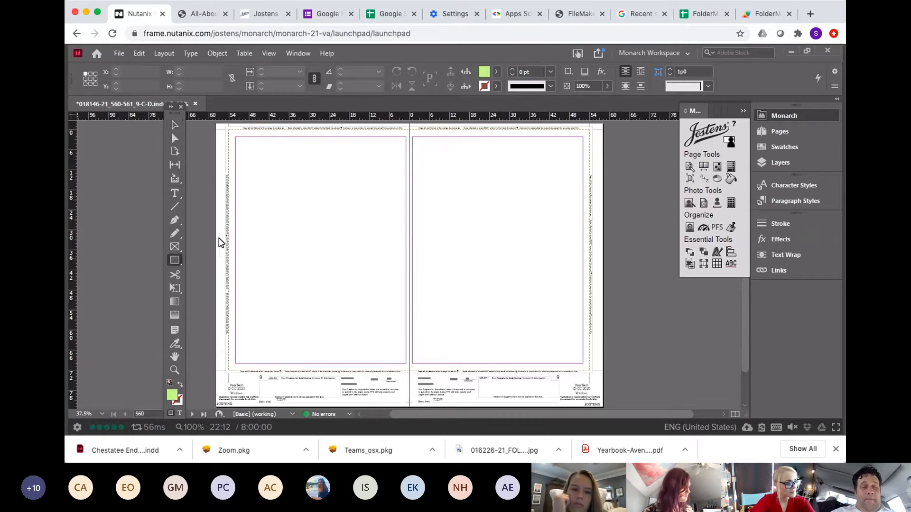
drag(245, 175, 335, 264)
drag(355, 176, 457, 262)
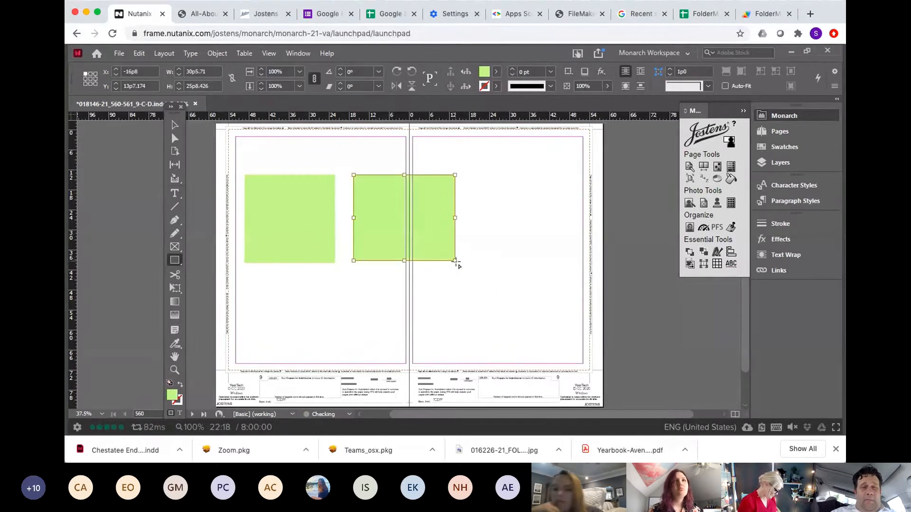
Step: Use the Gap Tool to adjust the gap between the two rectangles
click(174, 164)
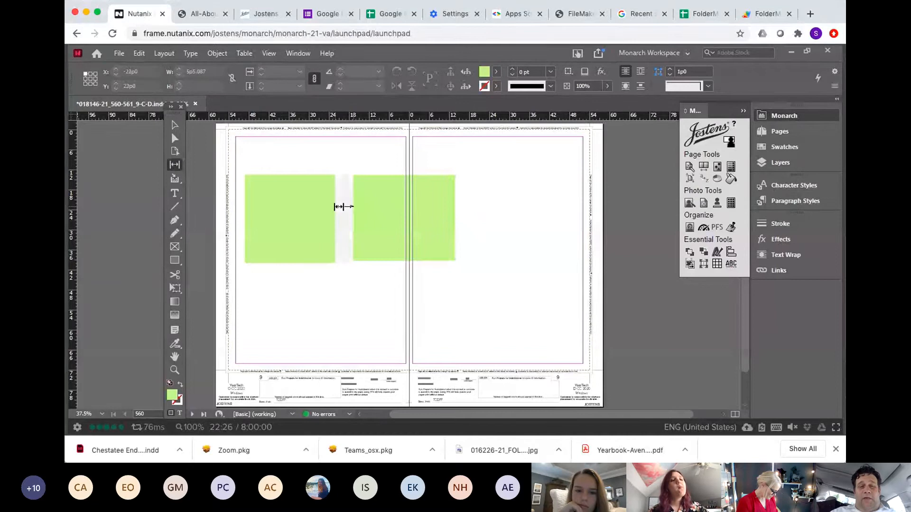
mouse_move(340, 207)
mouse_move(340, 206)
mouse_down()
mouse_move(387, 209)
mouse_move(278, 210)
mouse_move(374, 214)
mouse_move(326, 213)
mouse_move(339, 214)
mouse_up()
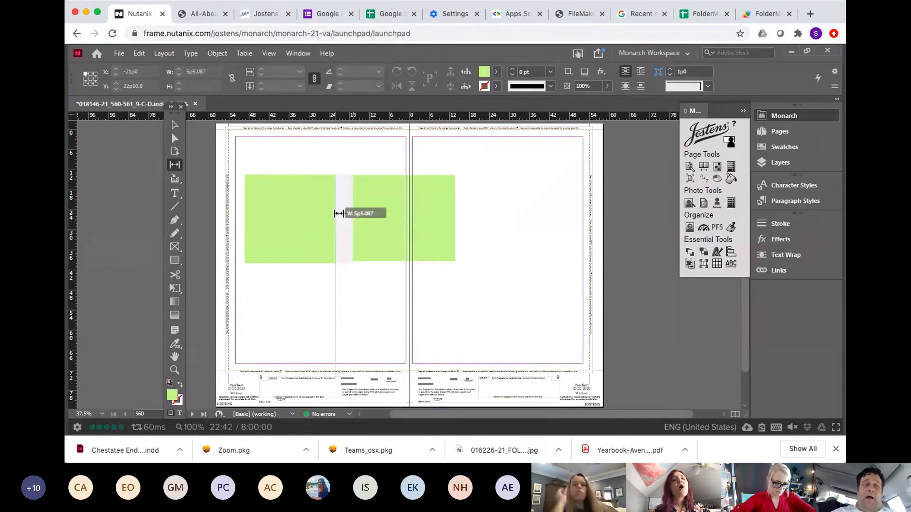
drag(339, 213, 339, 214)
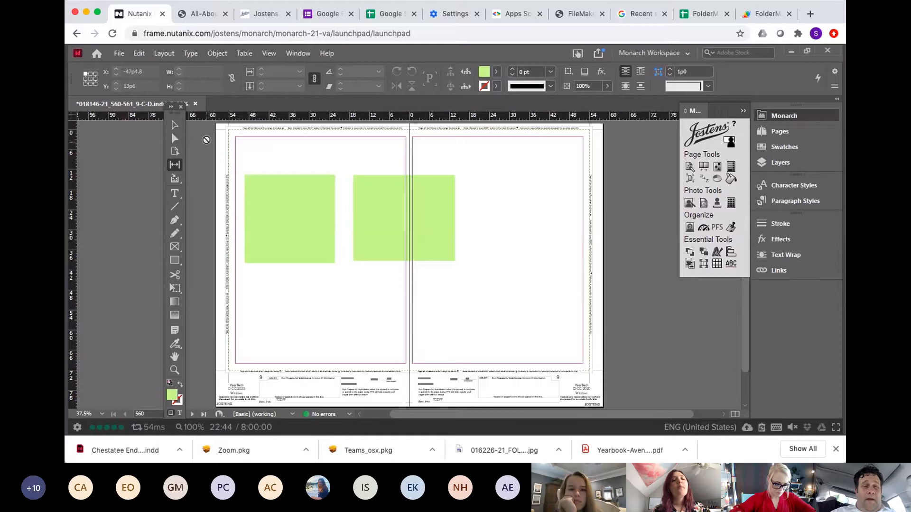
Step: Select both rectangles and delete them
click(176, 127)
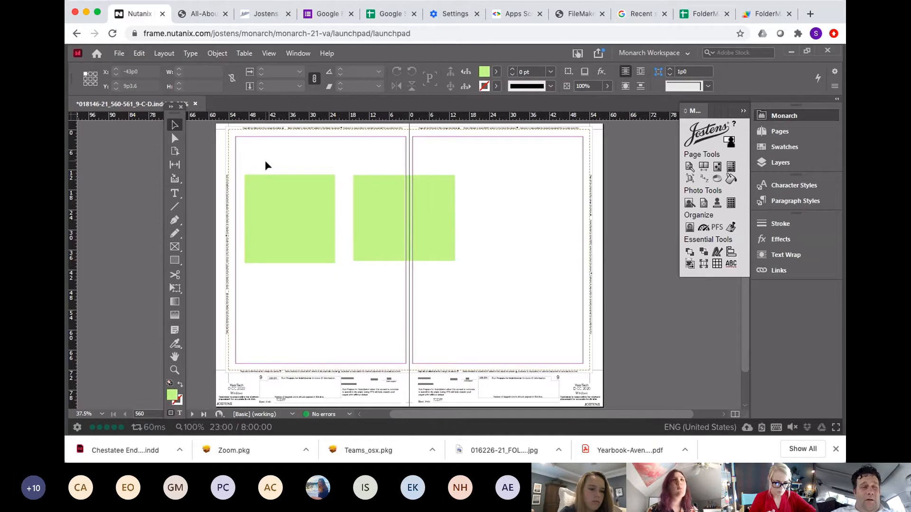
drag(281, 166, 422, 253)
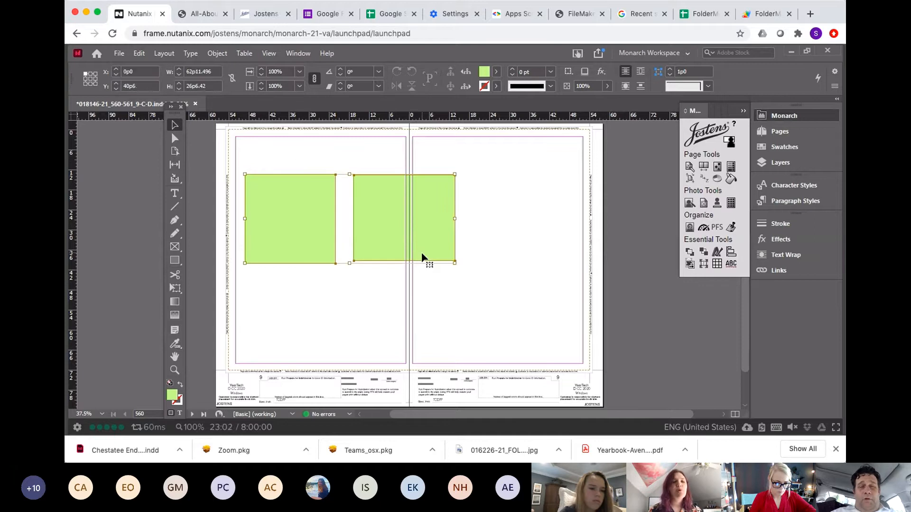
key(Delete)
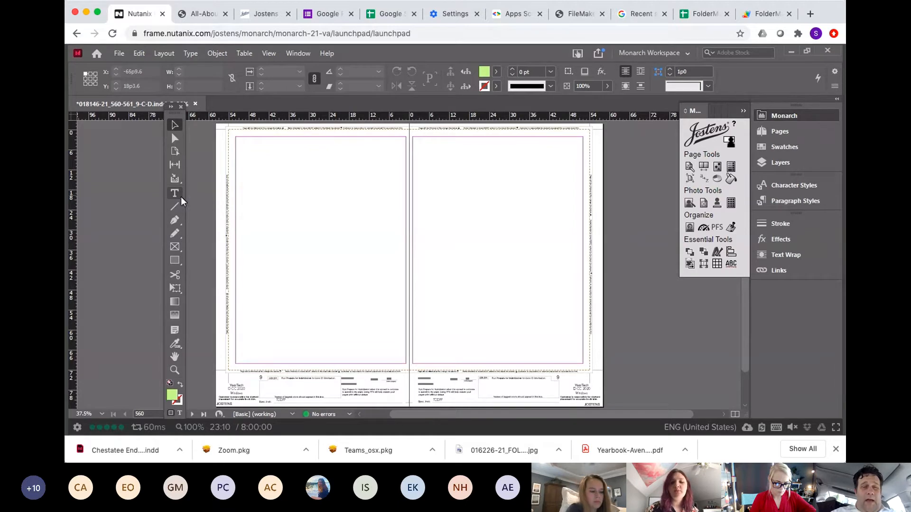
click(180, 197)
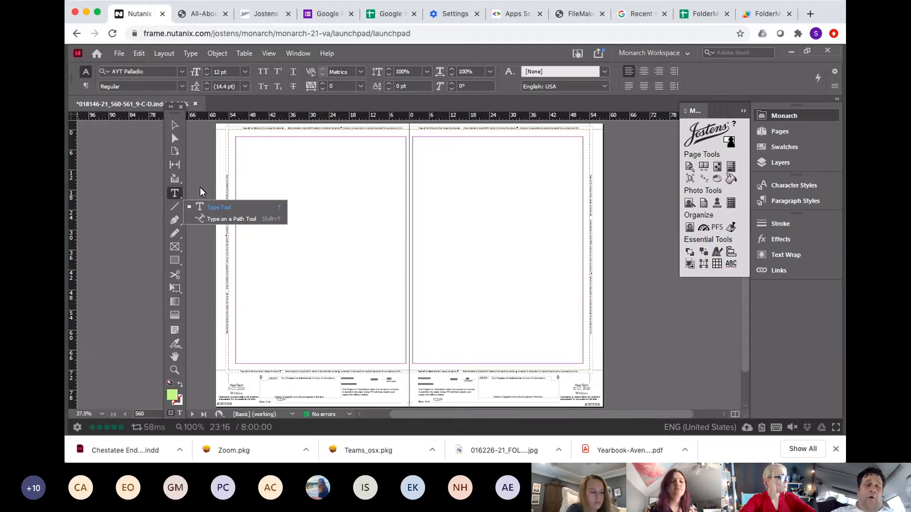
click(178, 198)
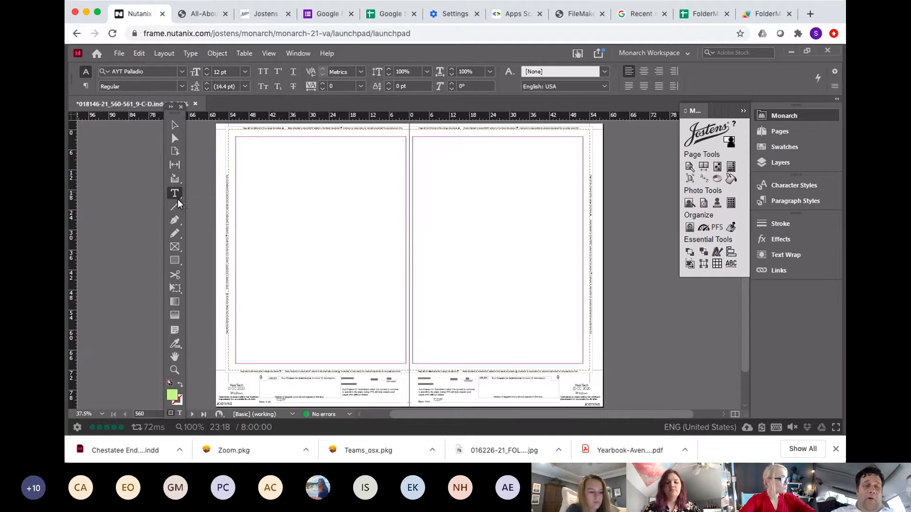
click(180, 223)
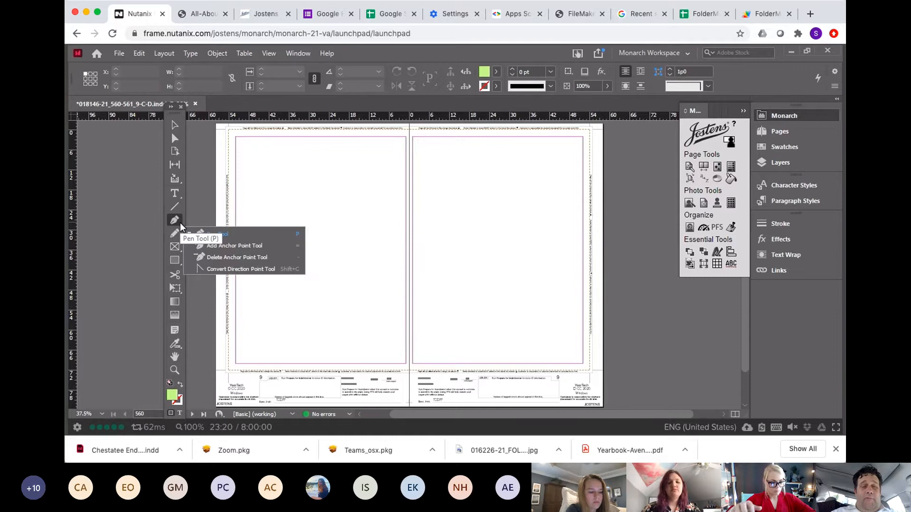
Step: Draw a rectangle about 36 by 33 picas near the top of the left page
click(180, 194)
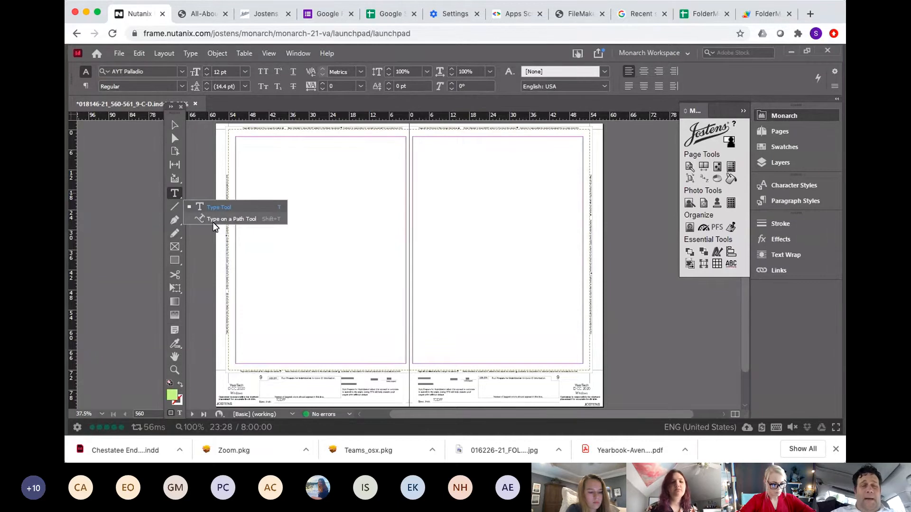
click(175, 260)
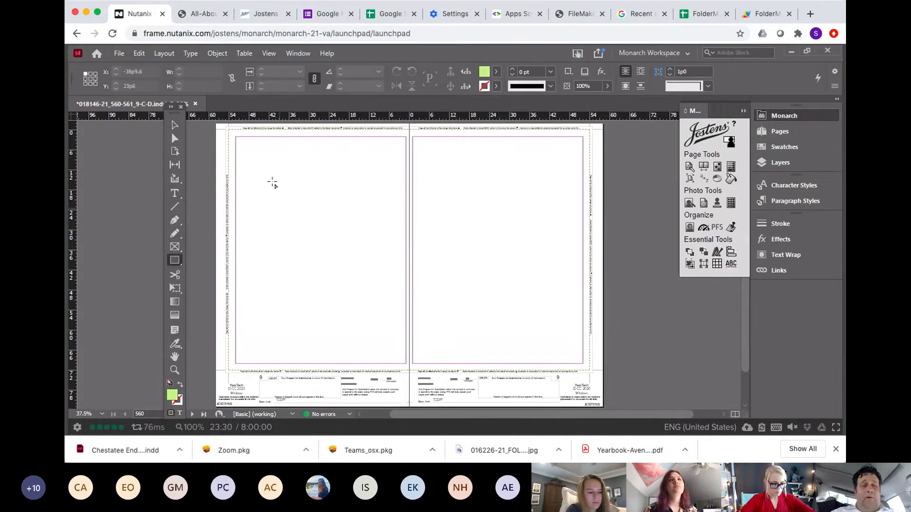
mouse_move(257, 171)
mouse_down()
mouse_move(322, 215)
mouse_move(376, 280)
mouse_up()
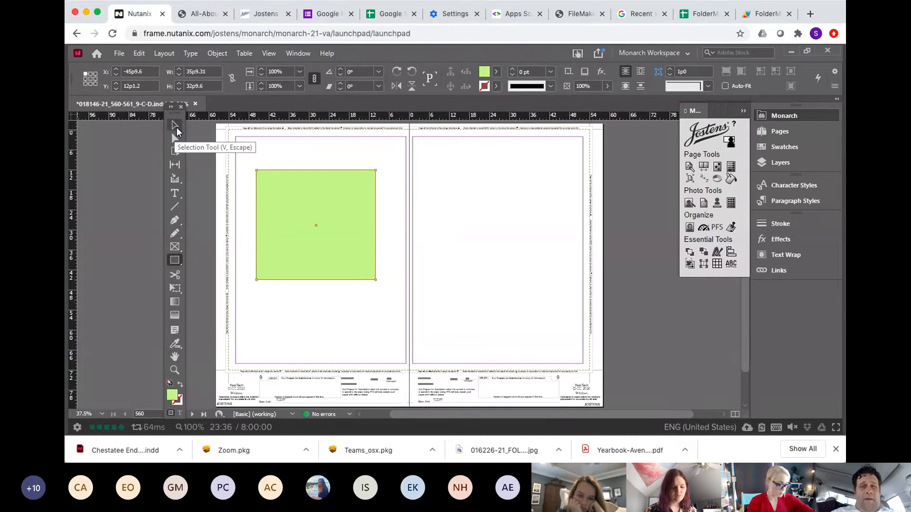
click(176, 127)
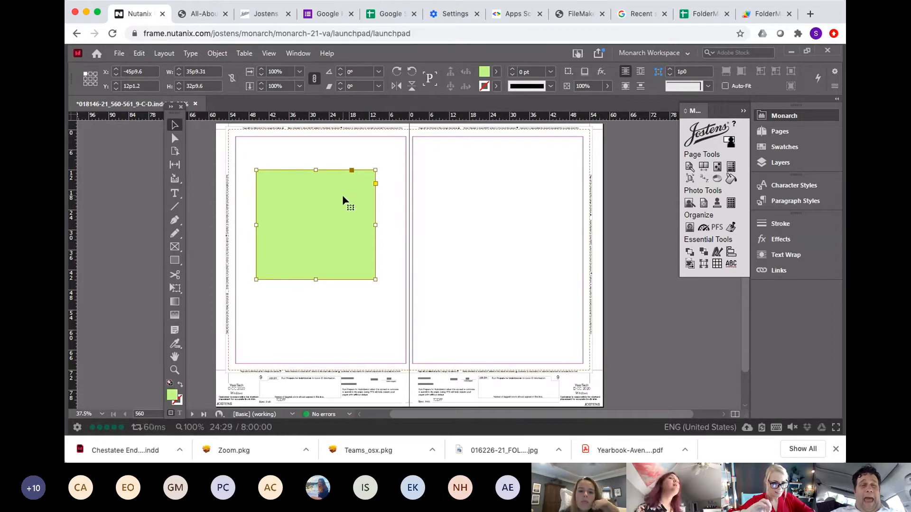
Step: Try filling placeholder text along the rectangle's edge using the Type on a Path tool
click(176, 194)
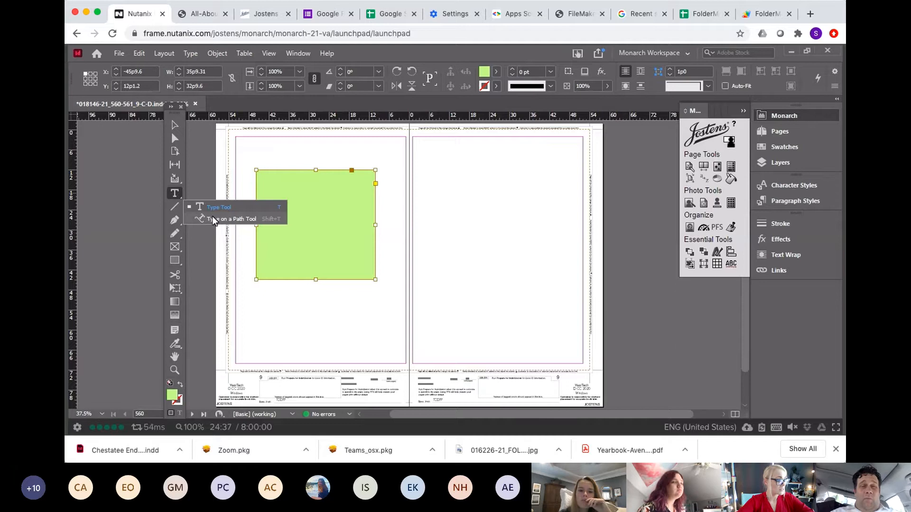
click(213, 217)
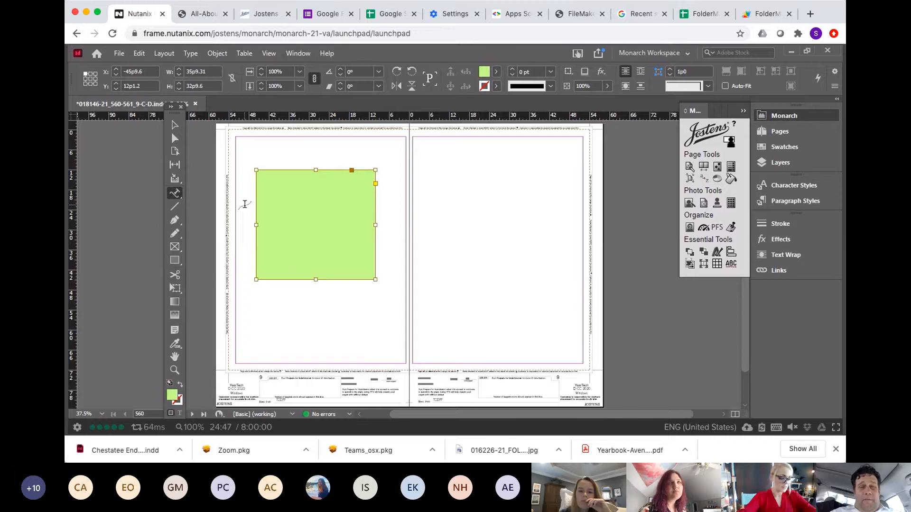
click(280, 169)
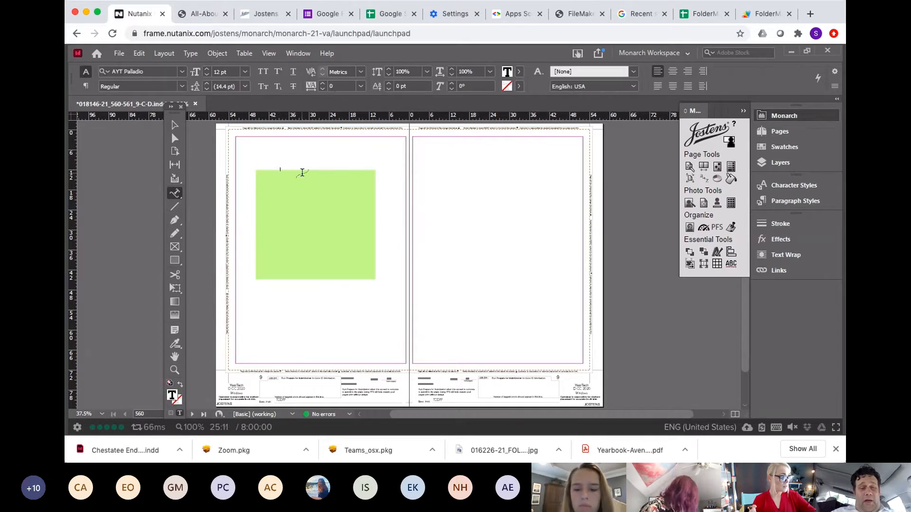
click(193, 54)
click(255, 388)
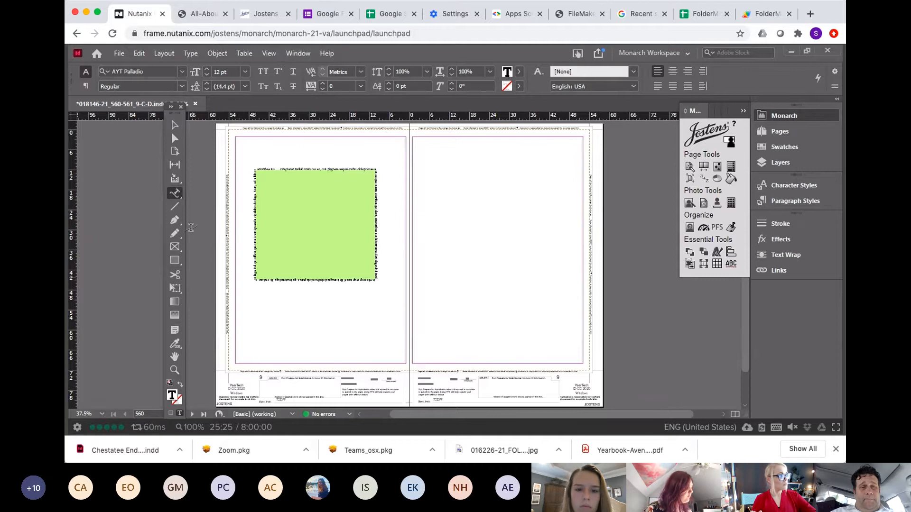
Step: Undo the placeholder text and delete the rectangle
key(ctrl+z)
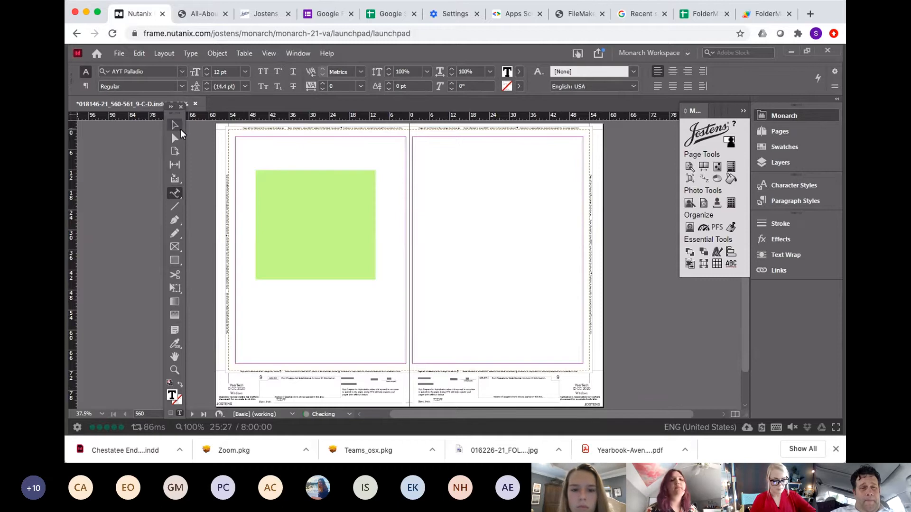
click(176, 127)
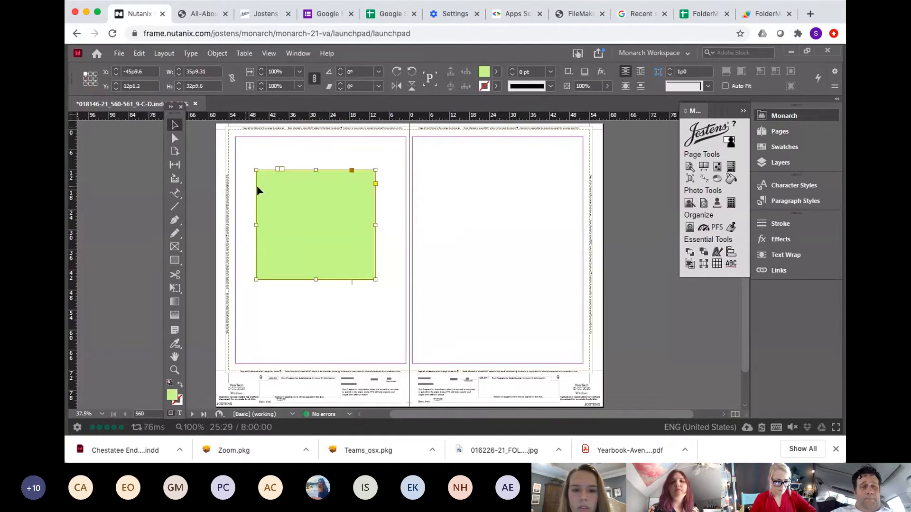
key(Delete)
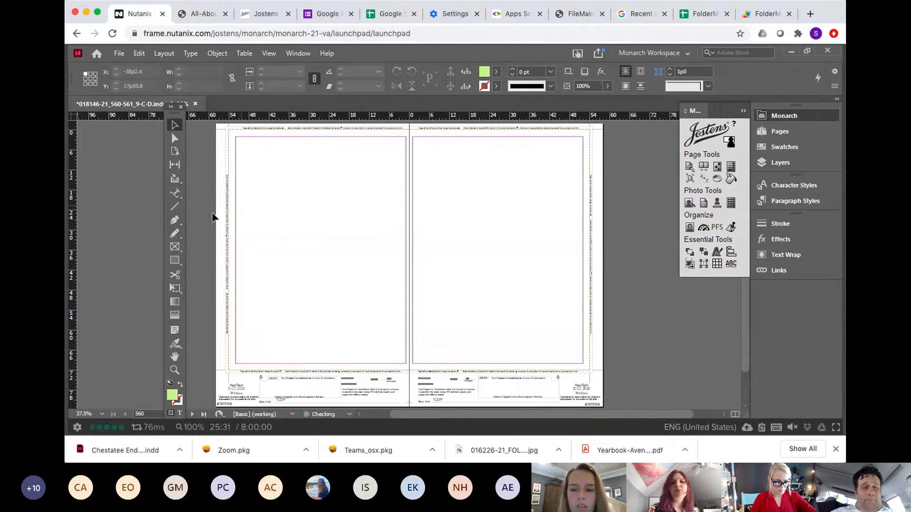
Step: Draw a rectangle about 40 by 39 picas on the left page and nudge it slightly upward
click(174, 259)
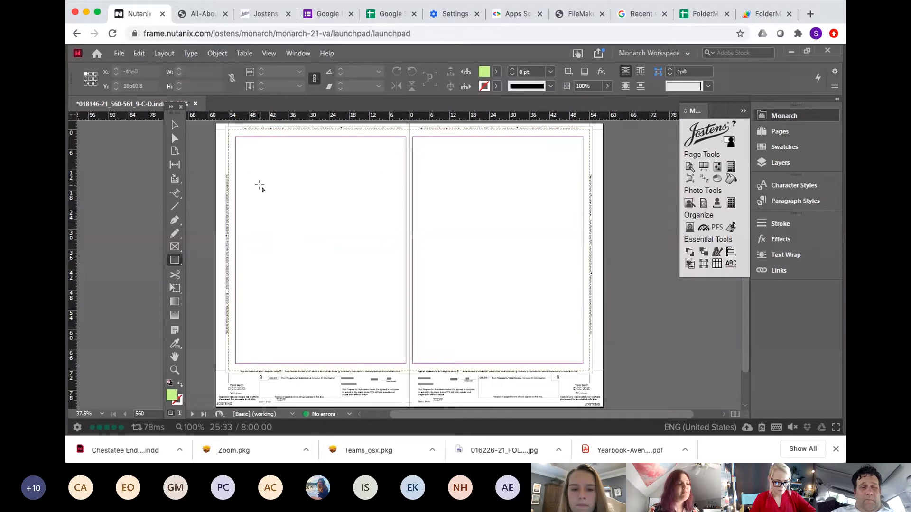
drag(258, 183, 391, 315)
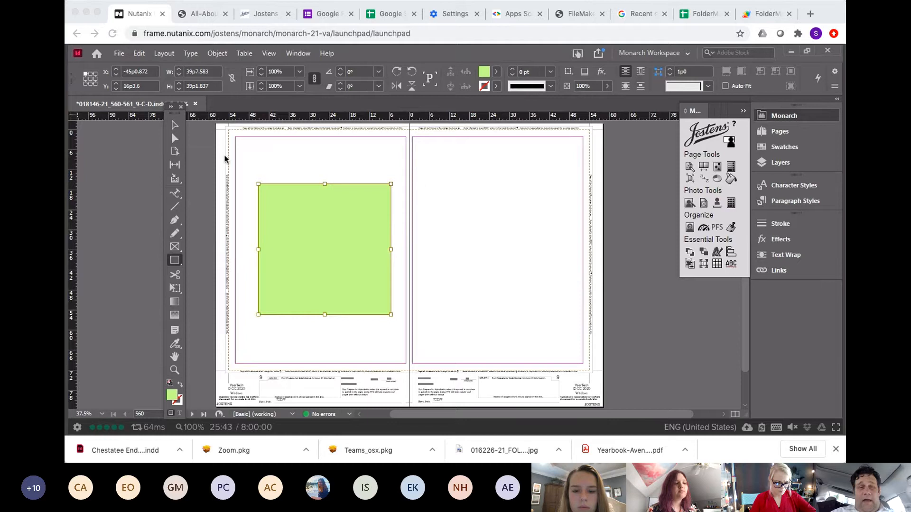
click(118, 144)
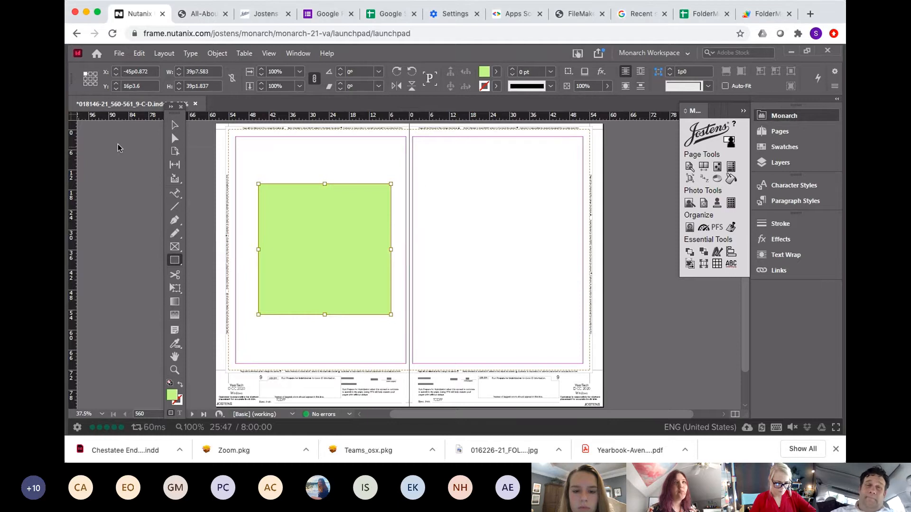
click(174, 125)
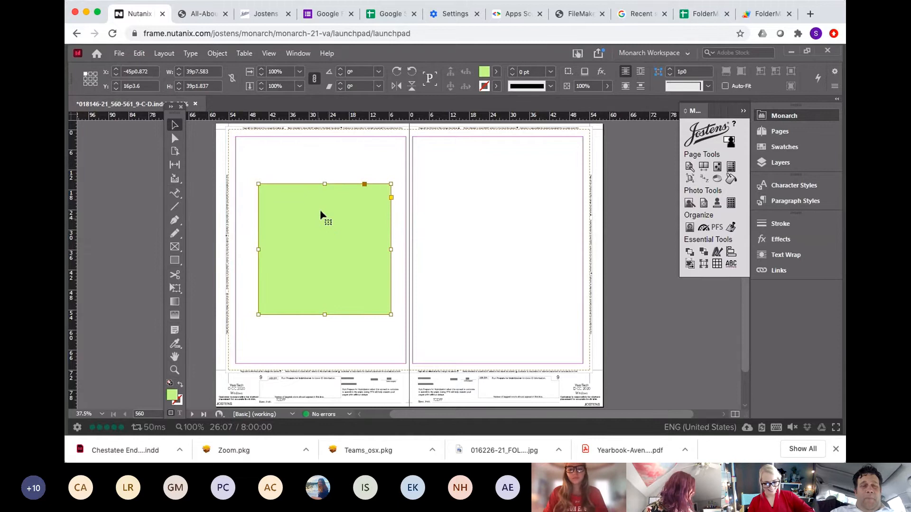
drag(321, 215, 323, 200)
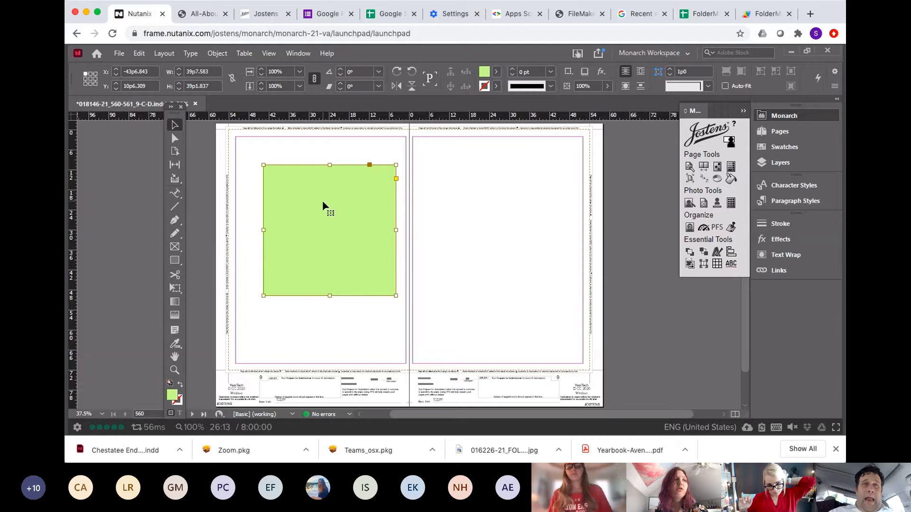
Step: Draw a diagonal line about 43.5 picas long on the right page and give it a black stroke
click(174, 207)
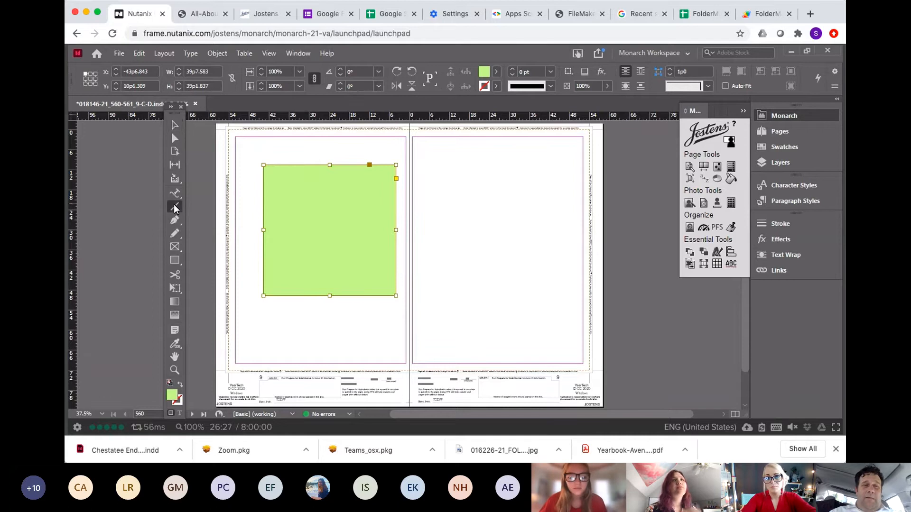
drag(424, 169, 511, 286)
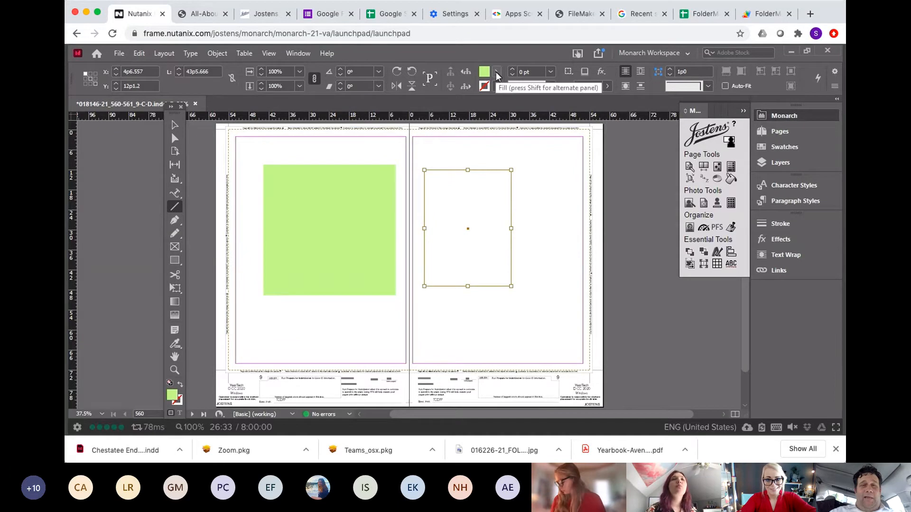
click(496, 72)
click(406, 103)
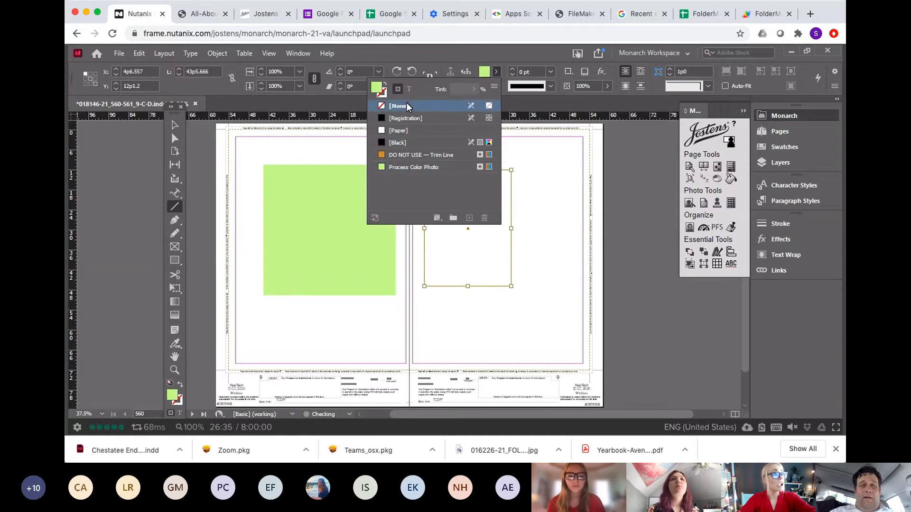
click(397, 143)
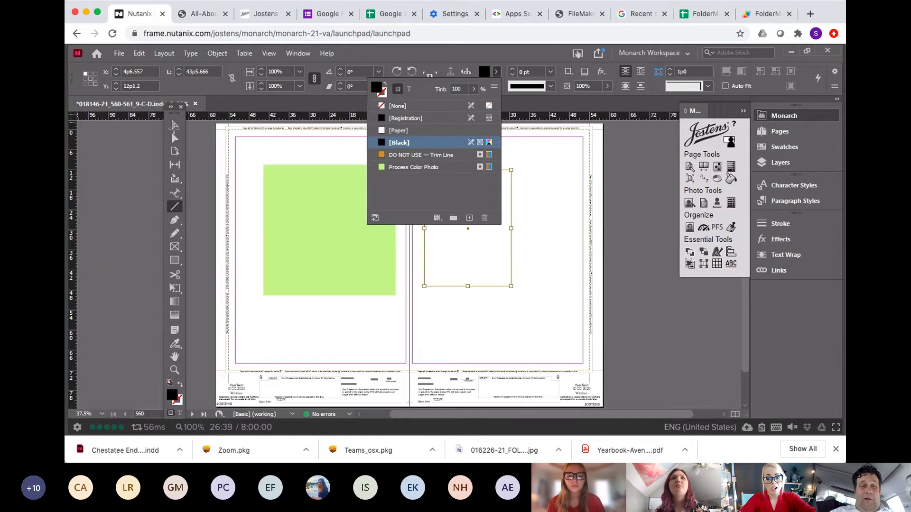
click(175, 126)
click(466, 202)
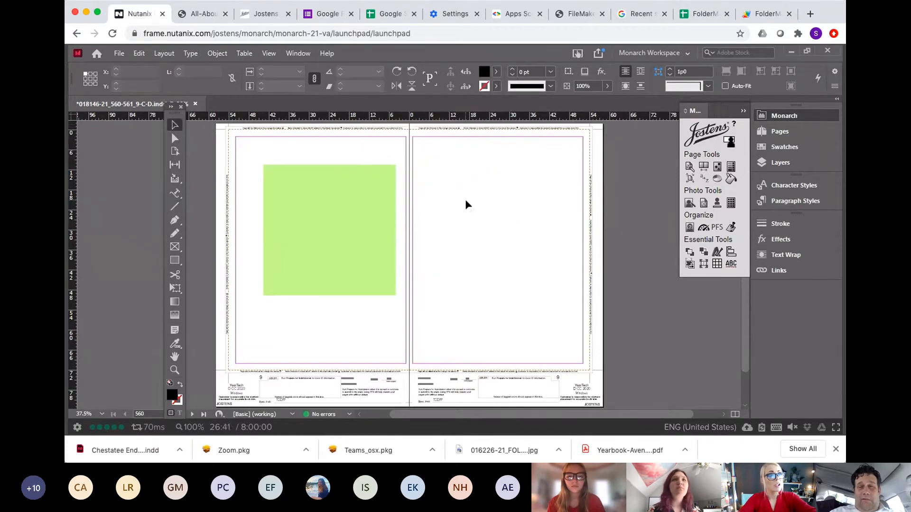
click(494, 262)
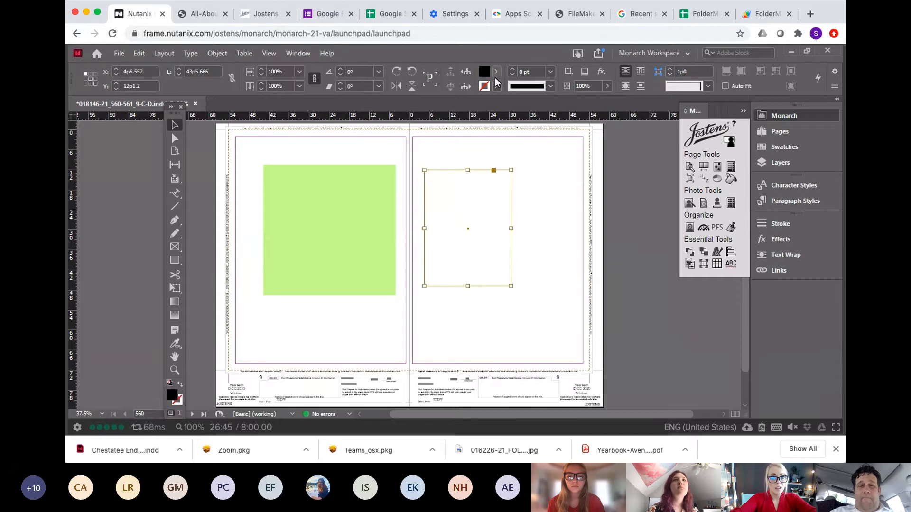
click(180, 384)
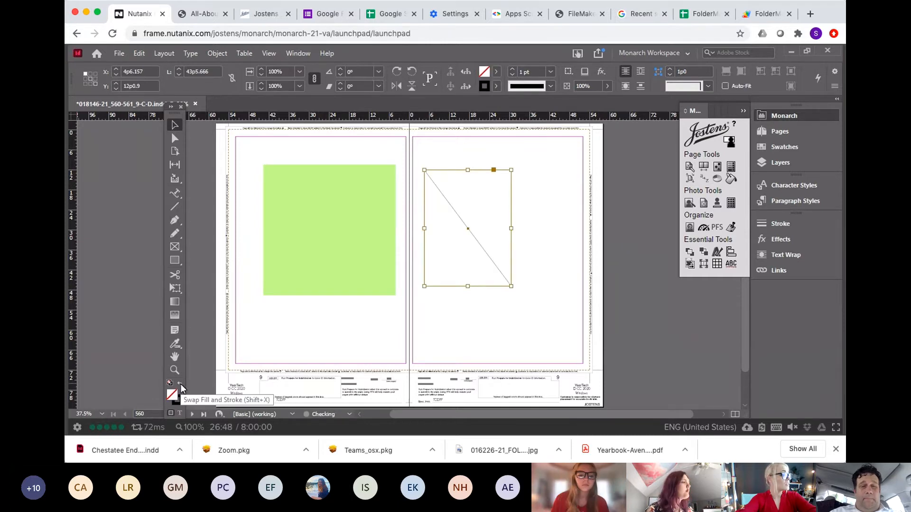
Step: Type a person's name along the diagonal line with the Type on a Path tool
click(533, 241)
click(476, 240)
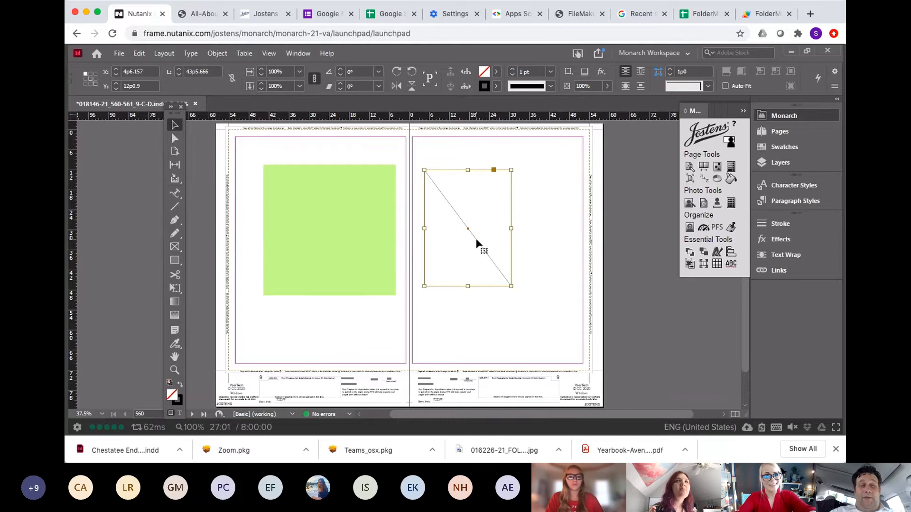
click(178, 195)
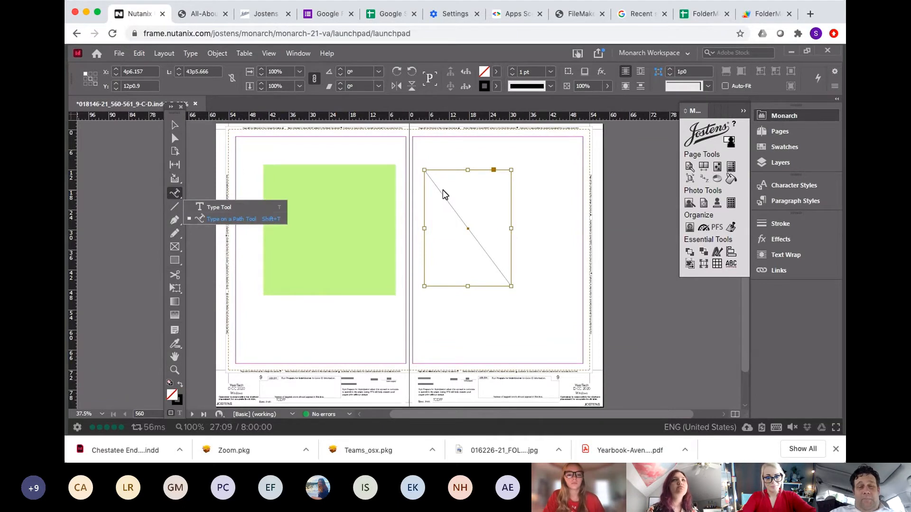
click(240, 219)
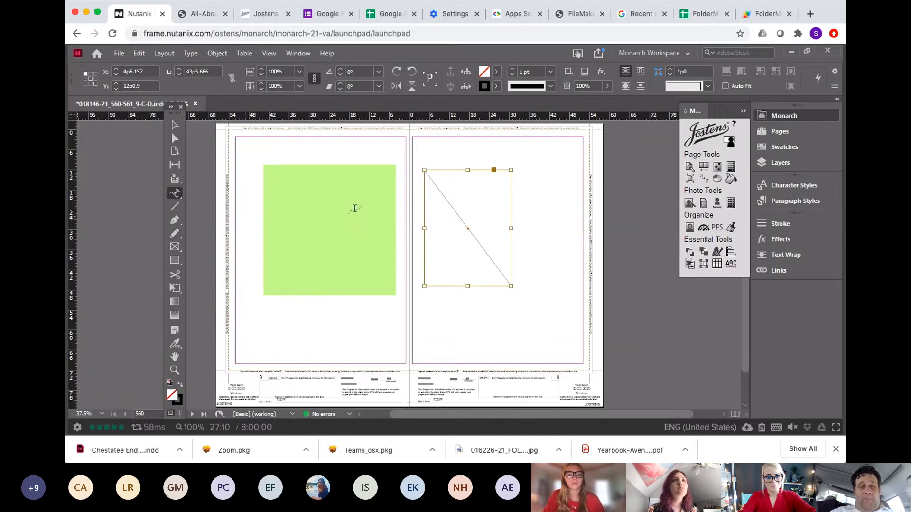
click(441, 191)
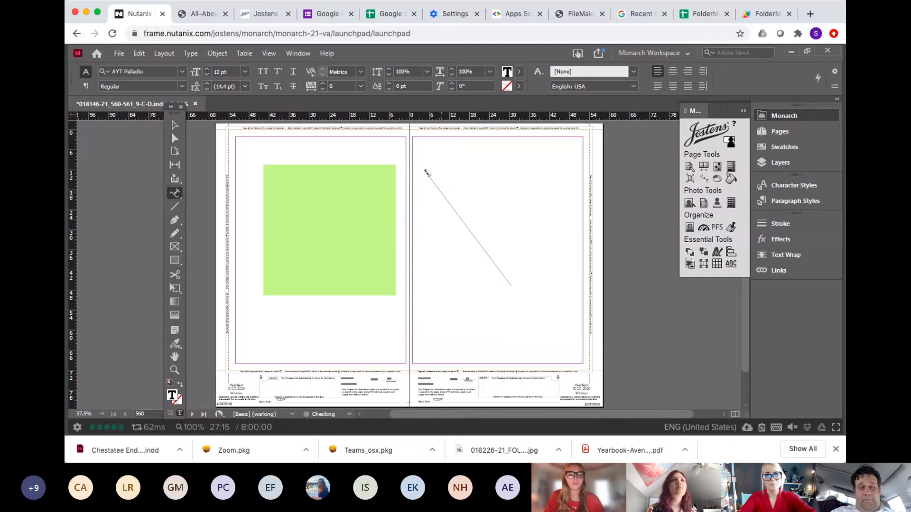
text(arthy)
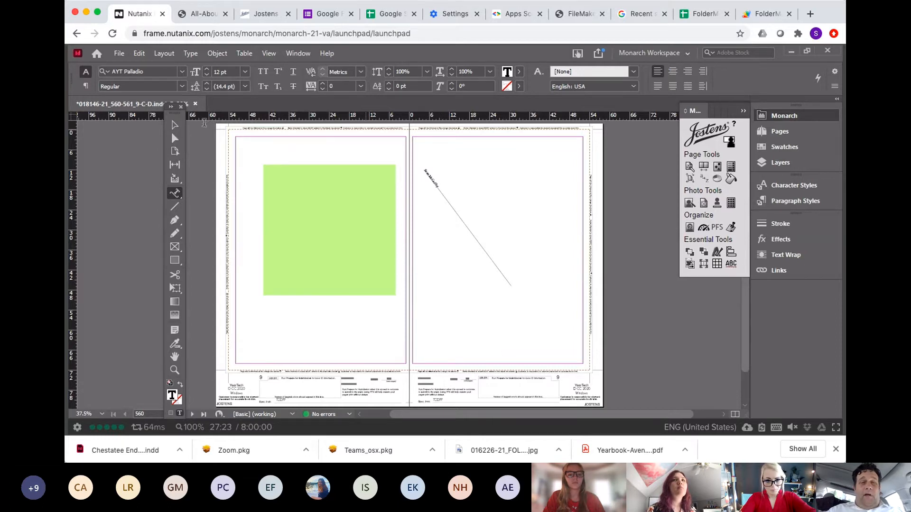
Step: Set the line's stroke to None so only the text on the path remains
click(174, 124)
click(441, 192)
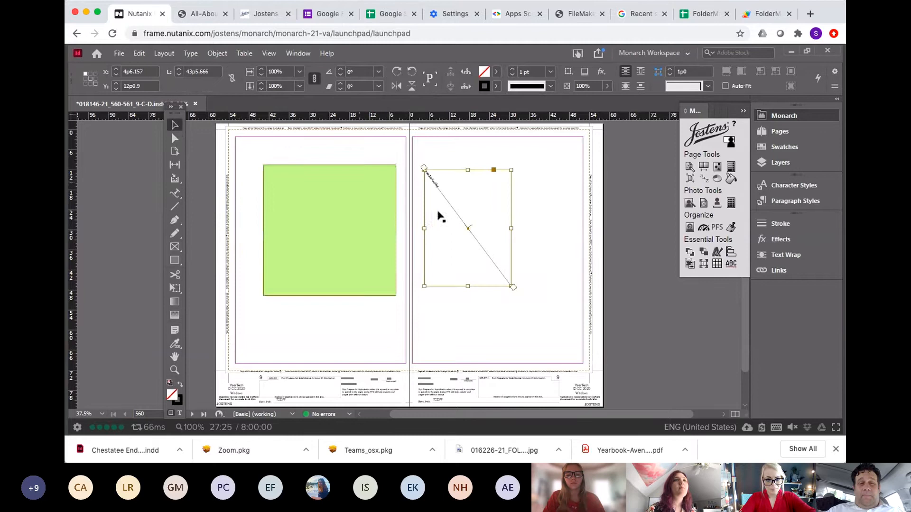
click(496, 86)
click(413, 119)
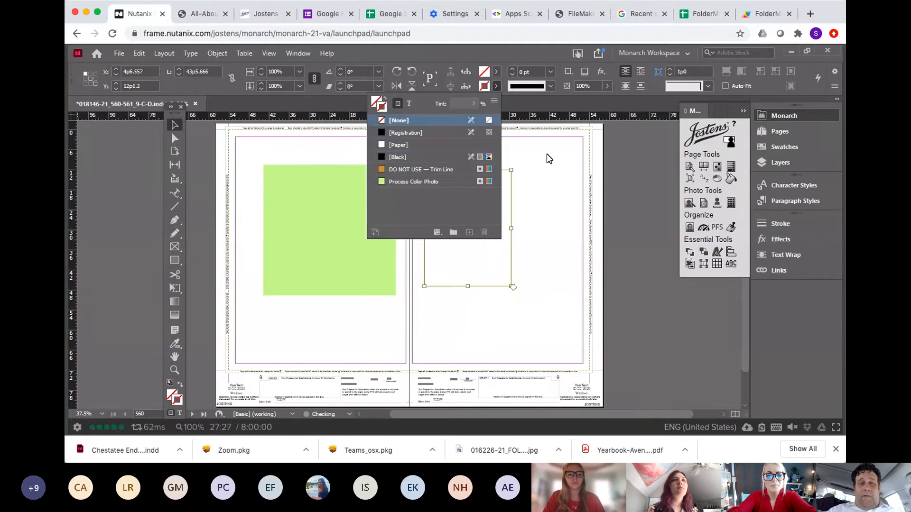
click(464, 187)
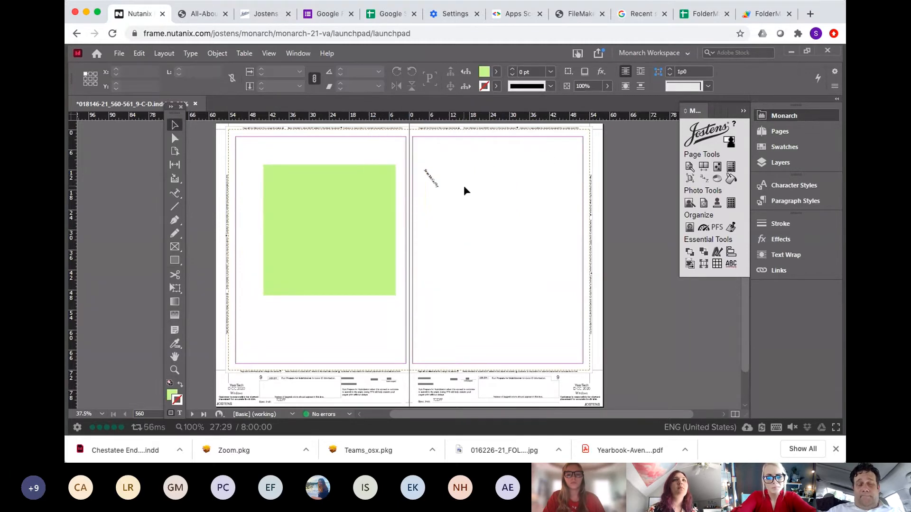
Step: Delete the text on the path
click(440, 192)
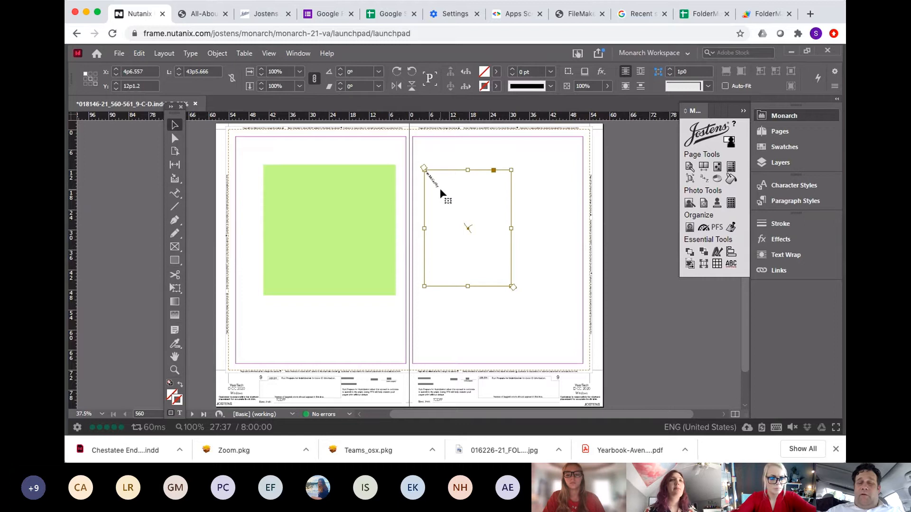
key(Delete)
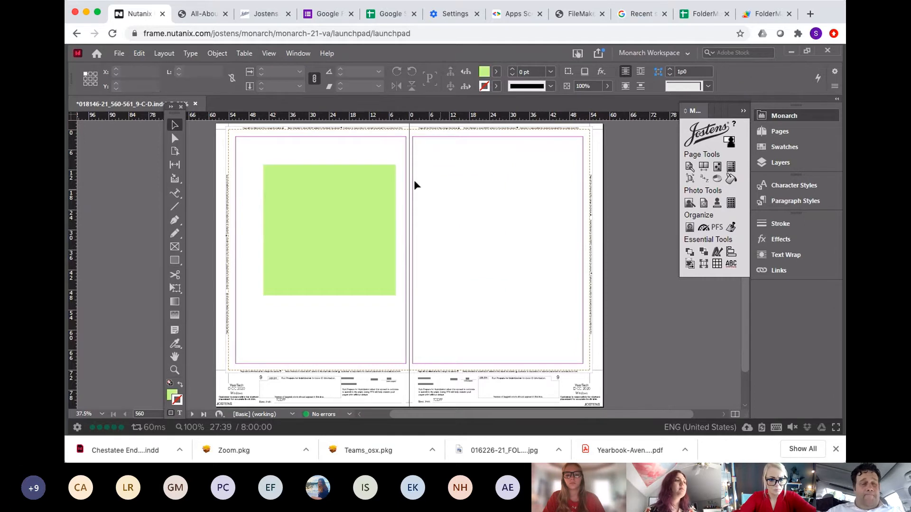
click(174, 221)
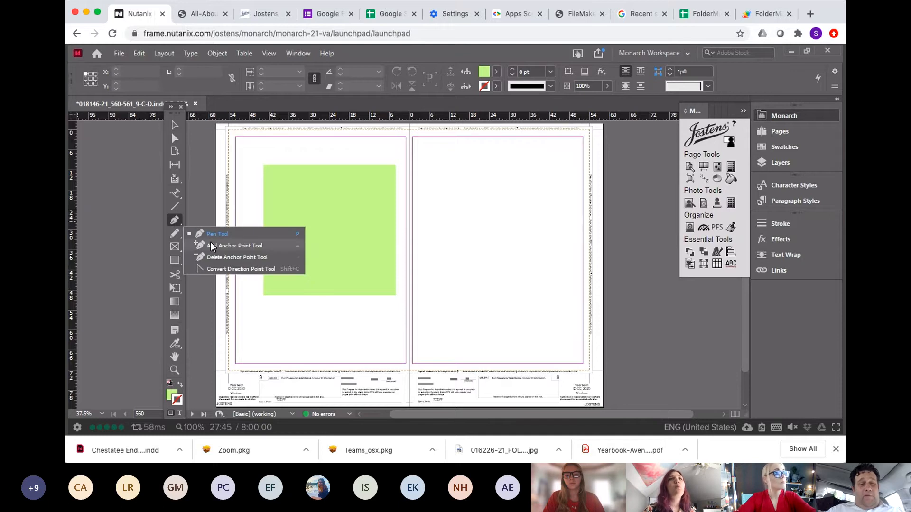
click(175, 124)
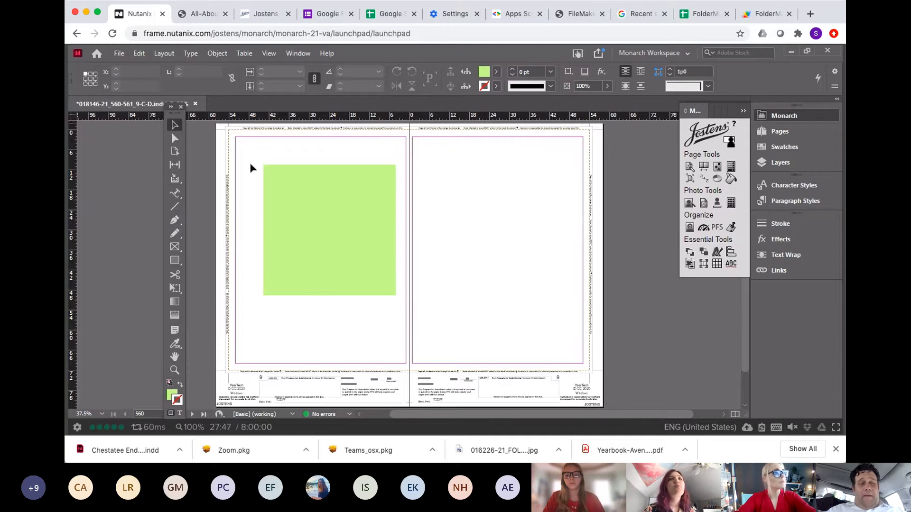
click(278, 190)
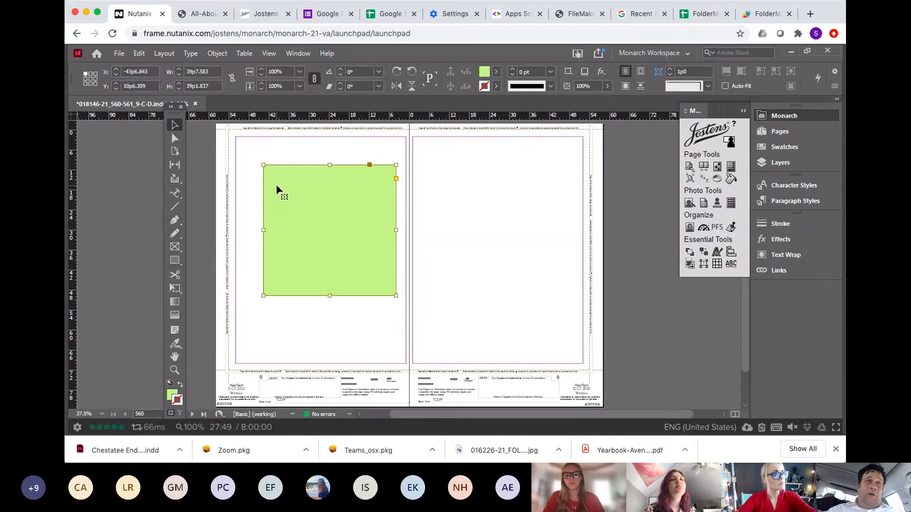
click(178, 217)
right_click(178, 217)
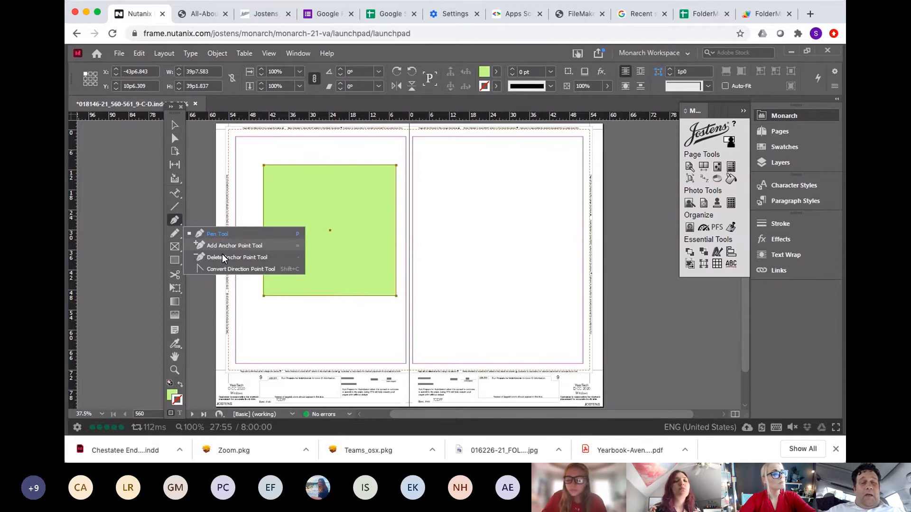
click(174, 125)
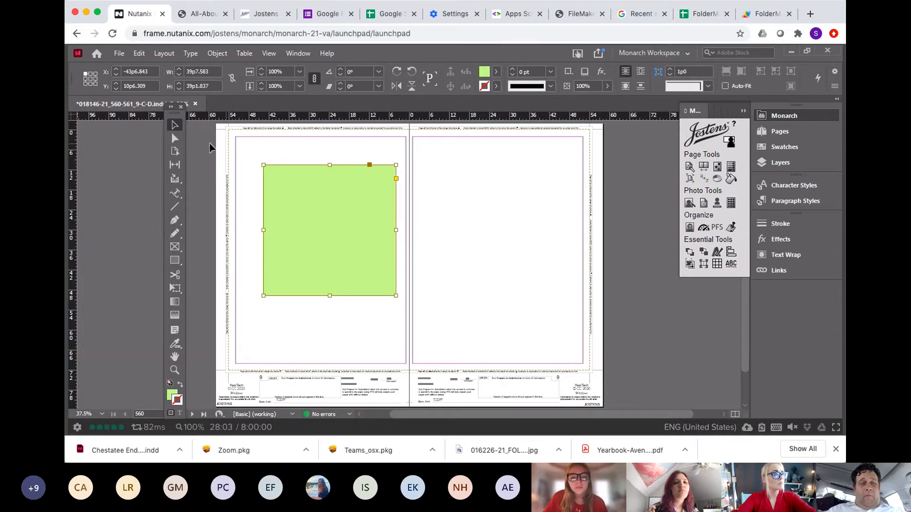
click(175, 141)
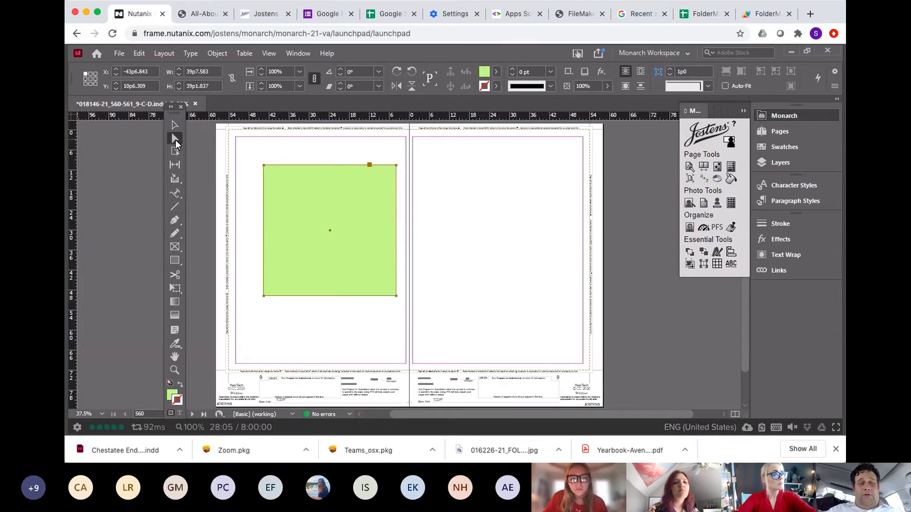
click(176, 127)
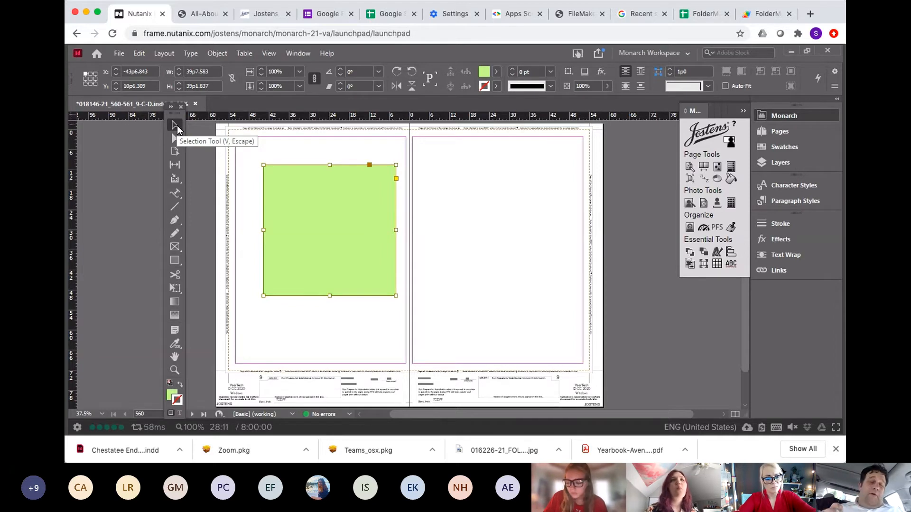
click(174, 139)
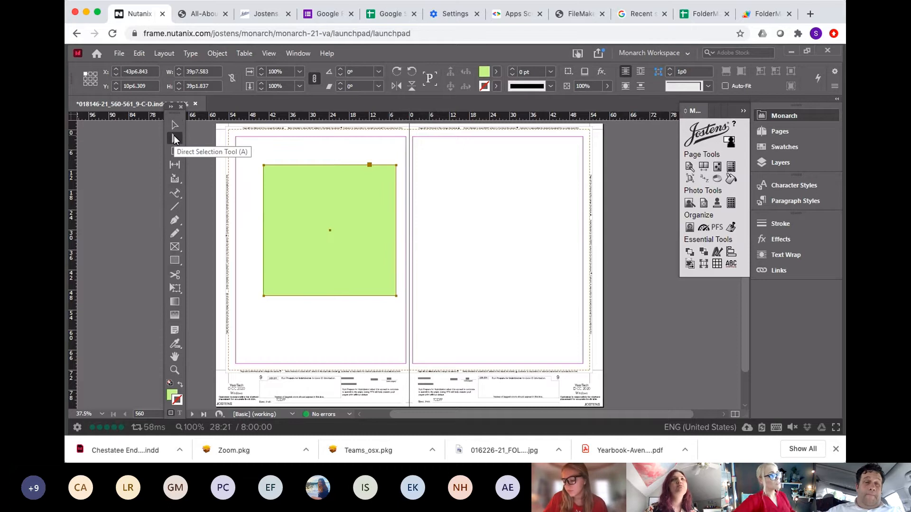
Step: Try removing the green rectangle's top-left corner point with the Delete Anchor Point tool
click(175, 221)
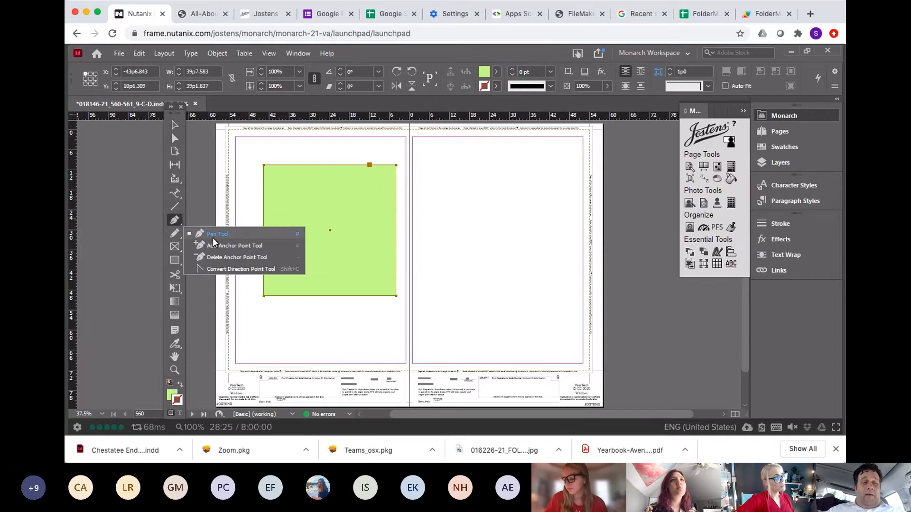
click(214, 257)
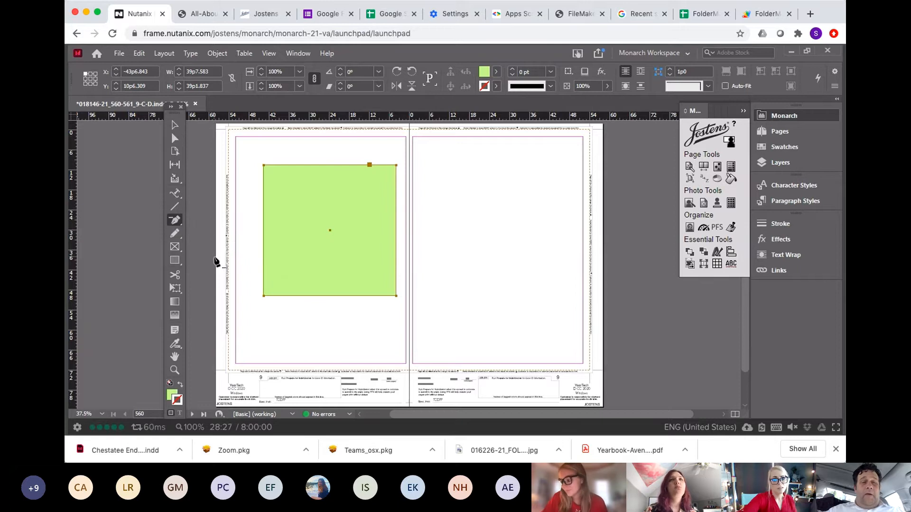
click(264, 166)
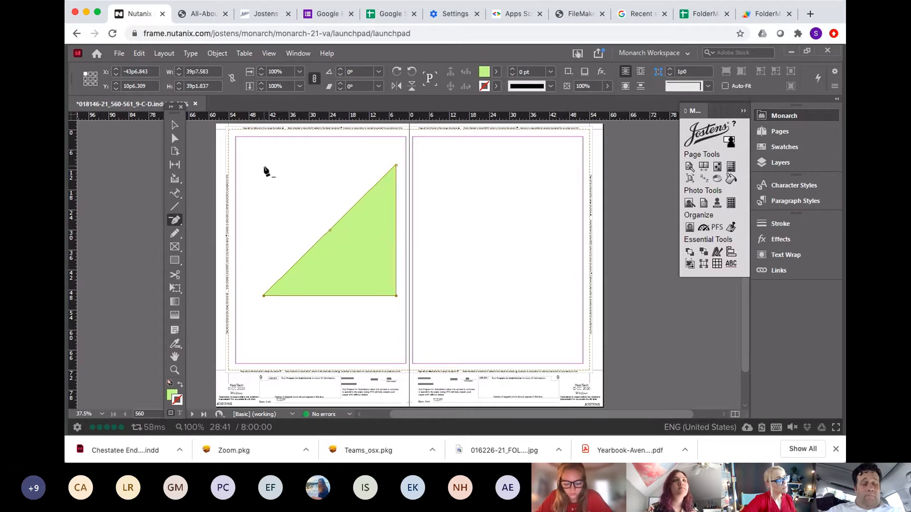
click(264, 166)
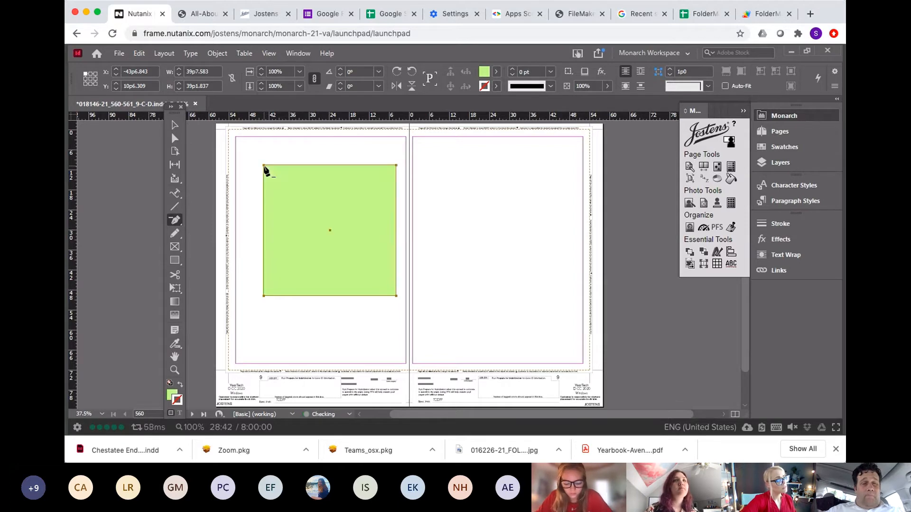
Step: Add an anchor point on the rectangle's top edge with the Add Anchor Point tool and drag it down into a deep curve
click(175, 222)
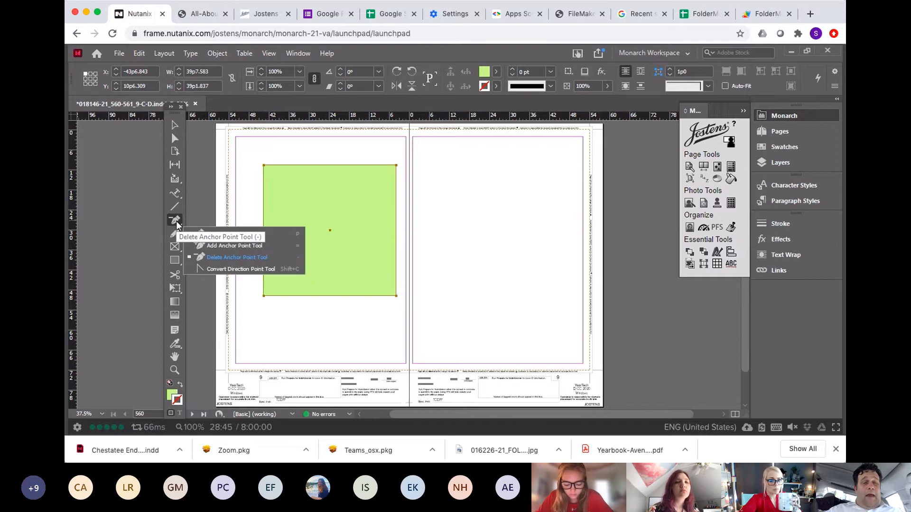
click(224, 246)
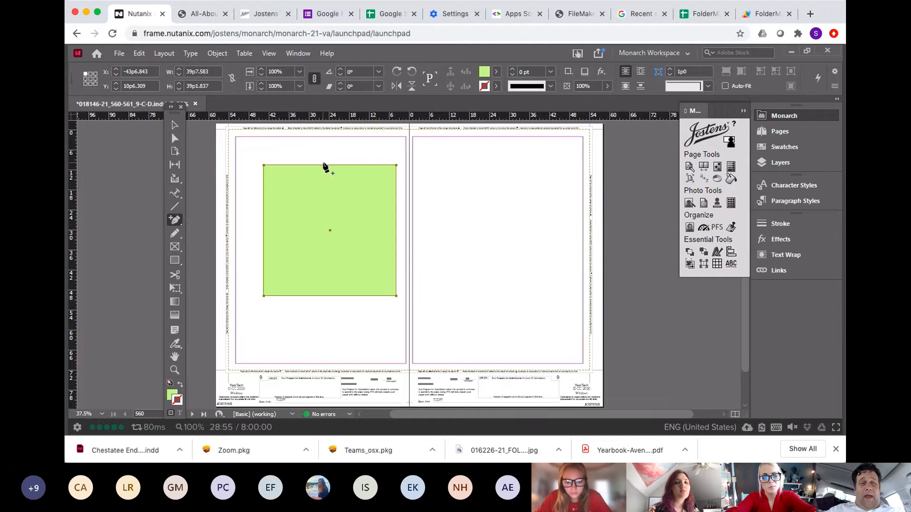
drag(324, 165, 345, 273)
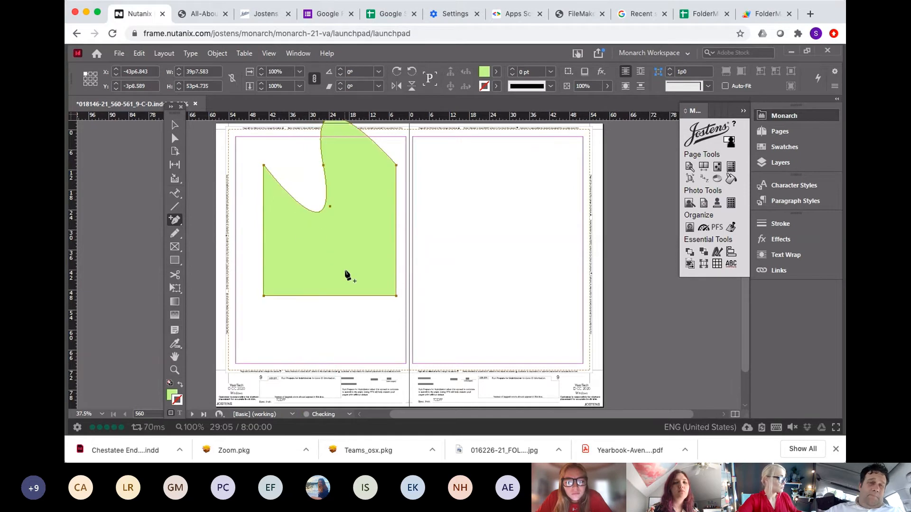
Step: Move the reshaped green frame down on the page, then undo the move and the curve
click(175, 125)
click(356, 189)
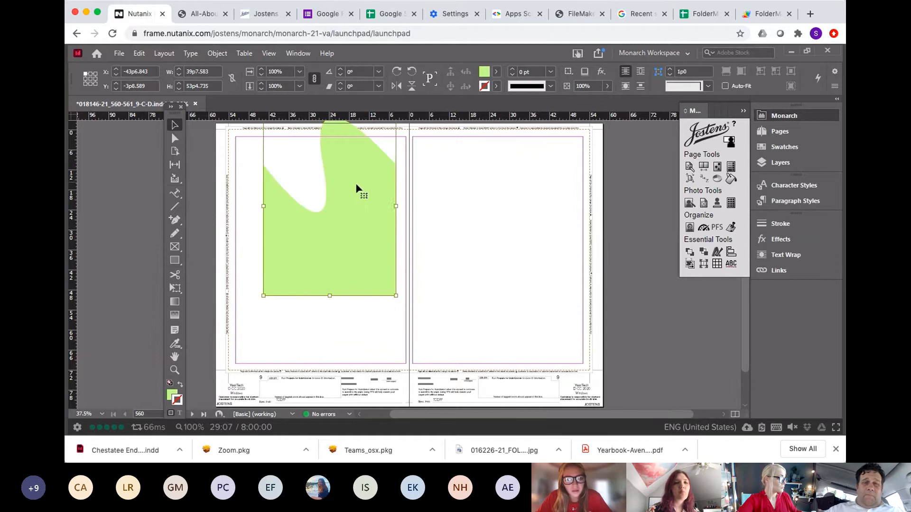
drag(357, 185, 352, 233)
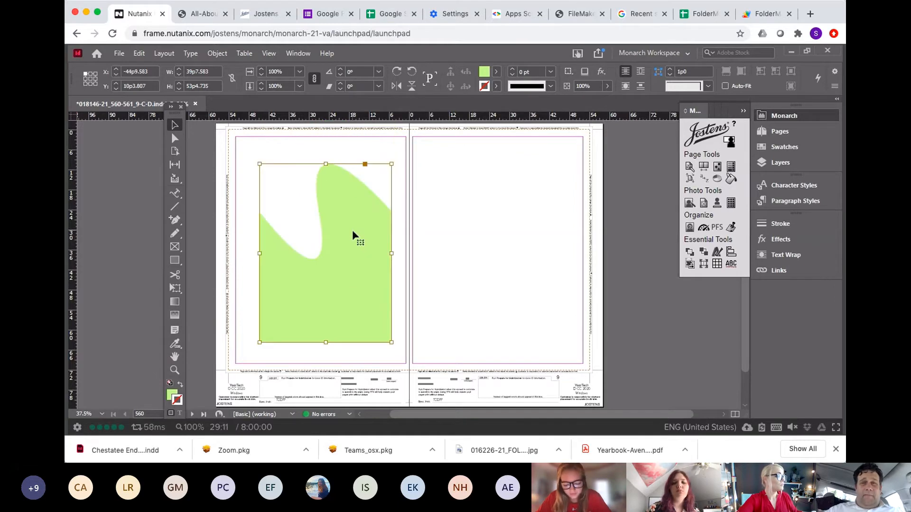
key(ctrl+z)
key(ctrl+z)
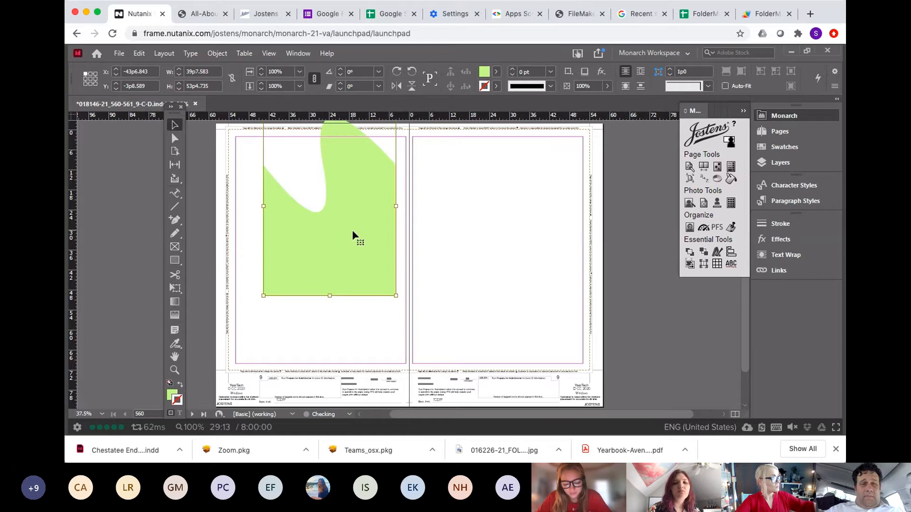
Step: Add two anchor points on the rectangle's top edge and pull the right one up into a wavy bump
click(175, 219)
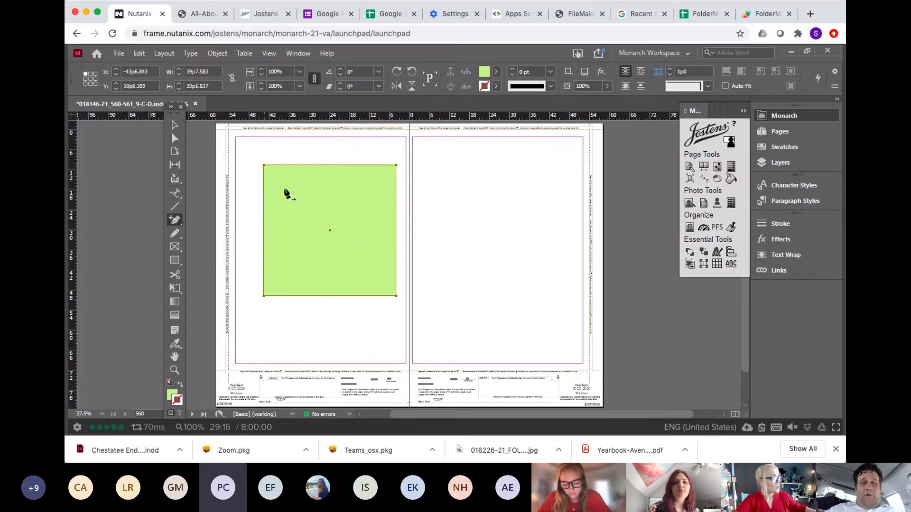
click(317, 165)
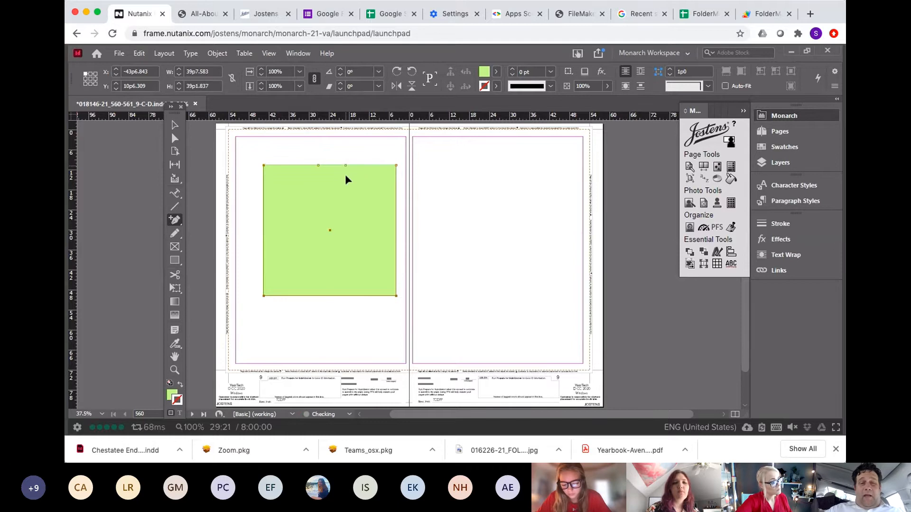
drag(345, 165, 335, 128)
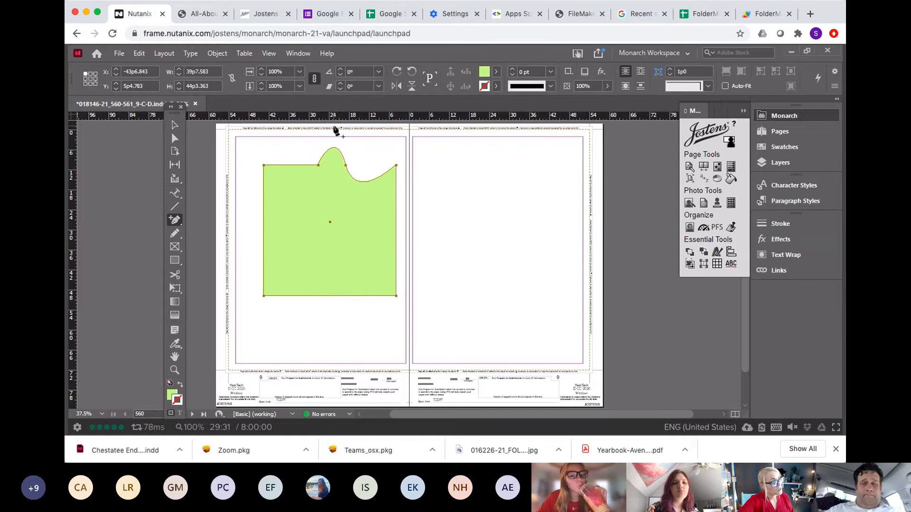
Step: Move the reshaped green frame up and to the left on the left page
key(v)
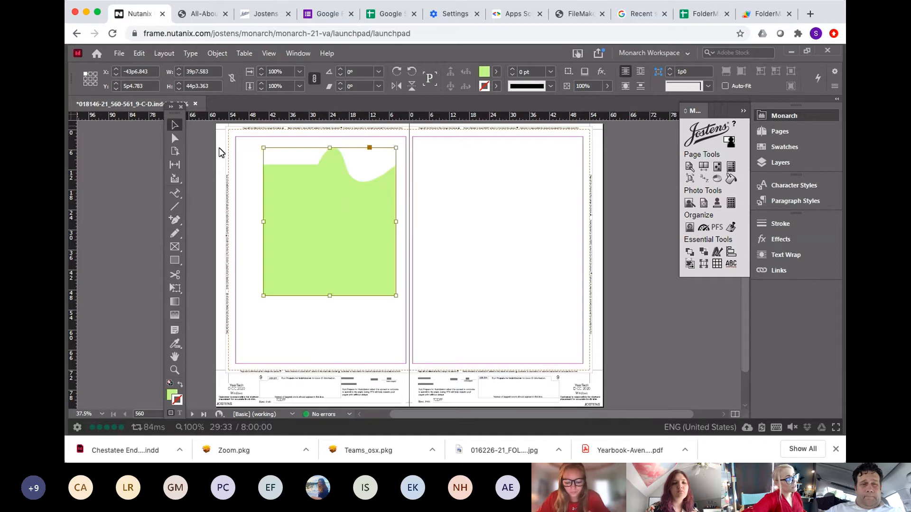
drag(302, 207, 297, 226)
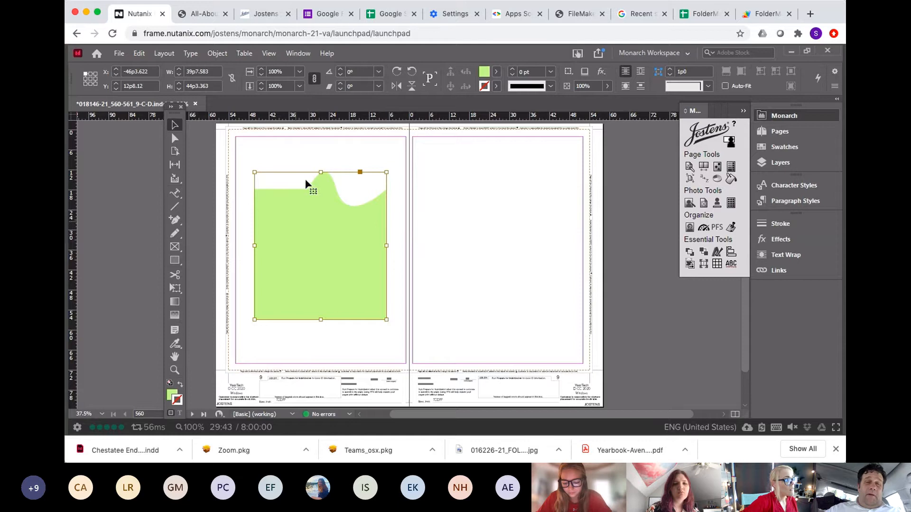
mouse_move(305, 203)
mouse_down()
mouse_move(314, 192)
mouse_move(301, 186)
mouse_up()
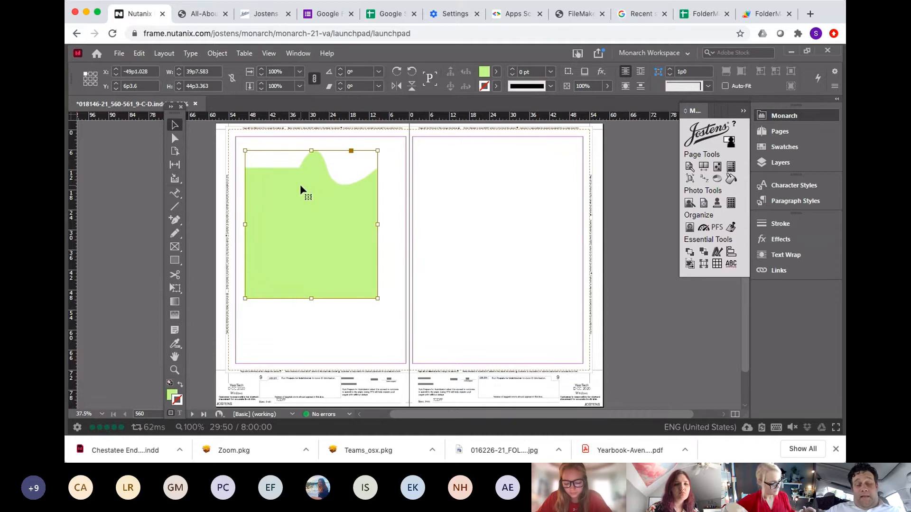
Step: Sketch a freehand zigzag shape on the right page with the Pencil tool, then select and delete it
click(175, 232)
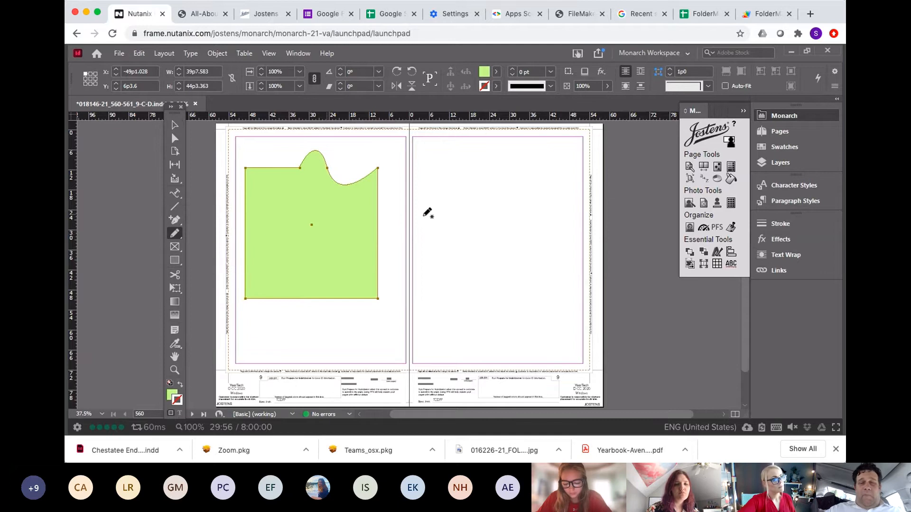
drag(418, 224, 486, 166)
mouse_move(489, 215)
mouse_down()
mouse_move(528, 246)
mouse_move(571, 174)
mouse_up()
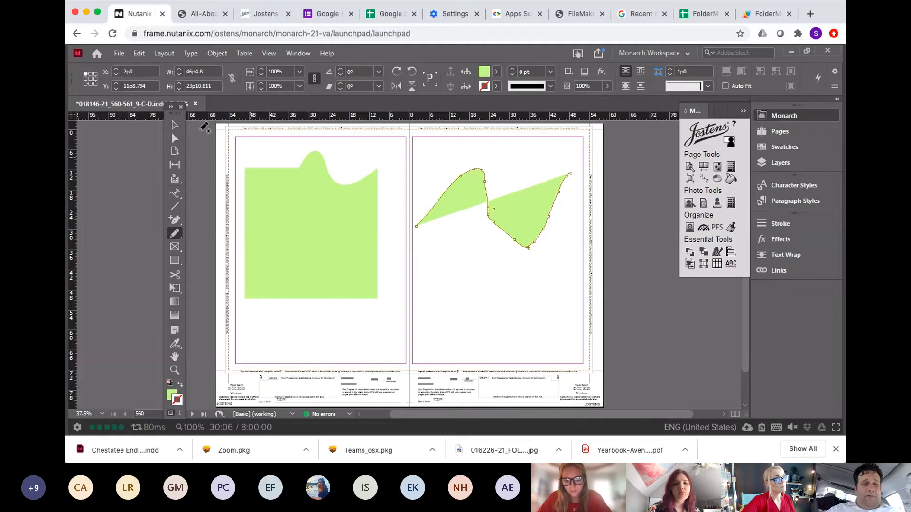
click(175, 127)
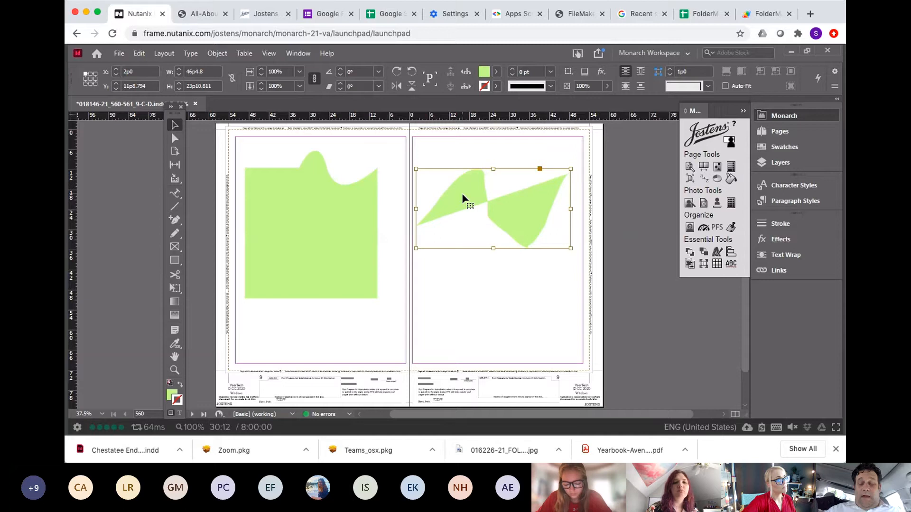
key(Delete)
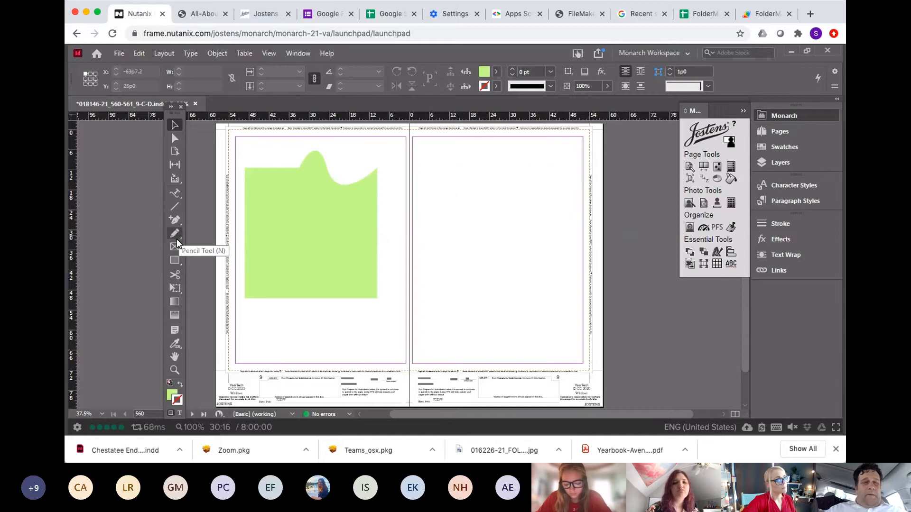
click(178, 236)
click(179, 236)
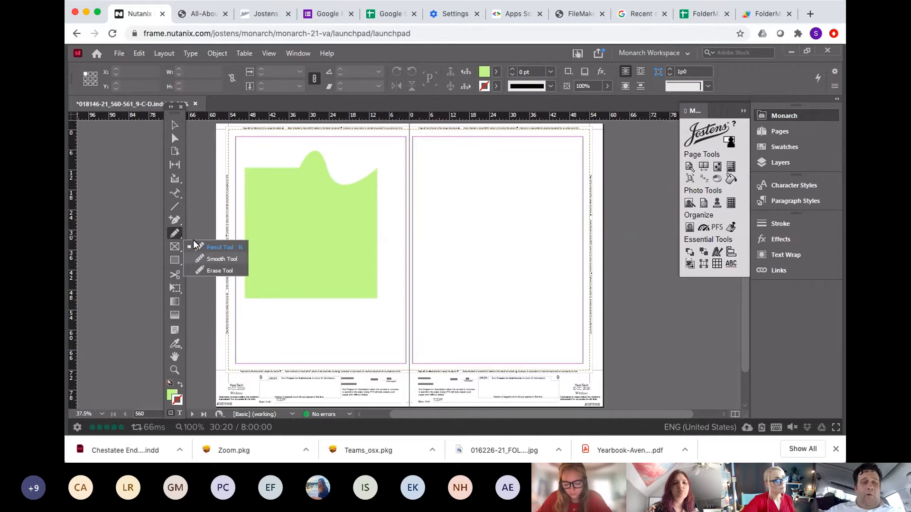
click(177, 232)
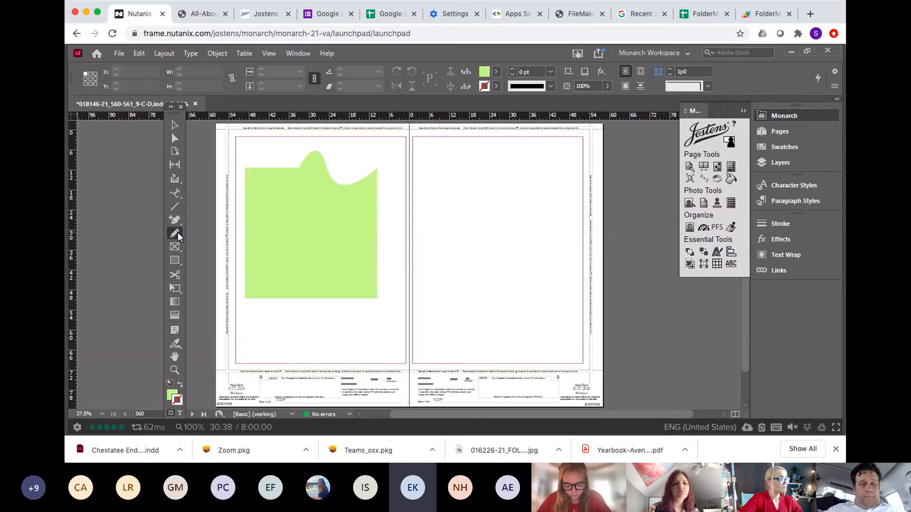
click(173, 125)
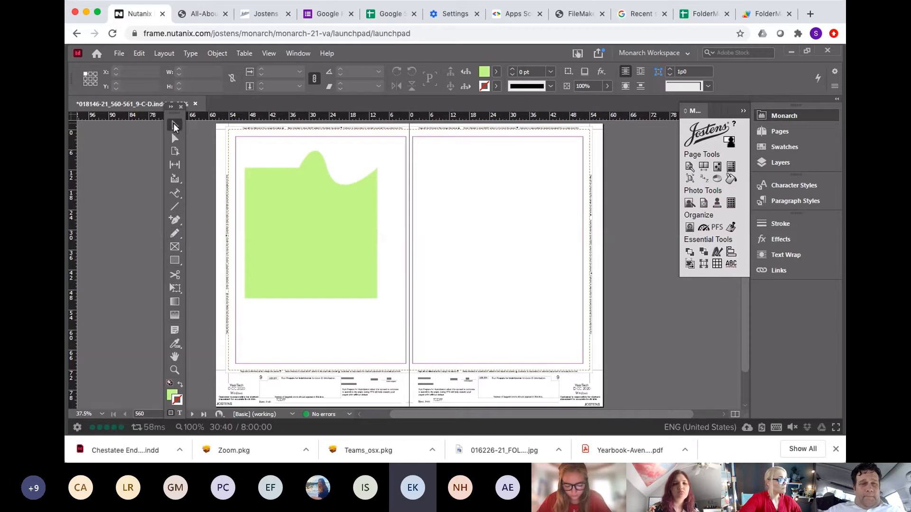
click(280, 191)
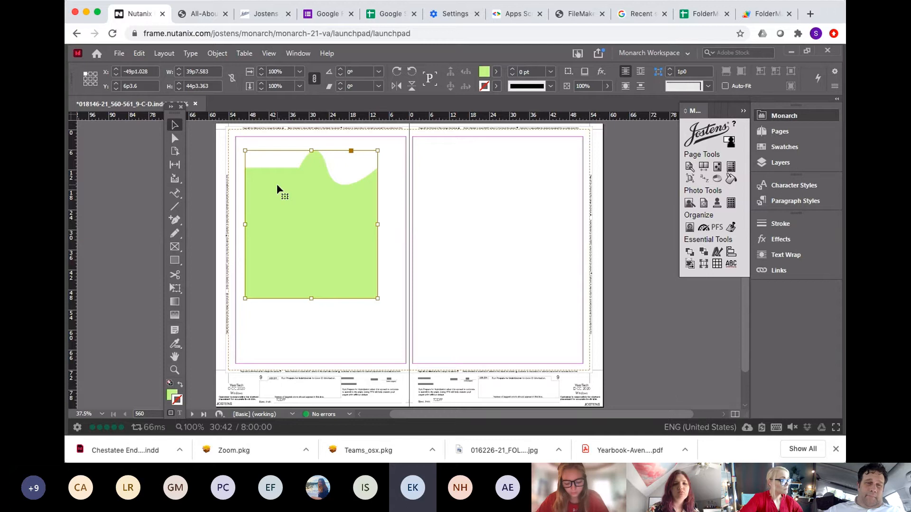
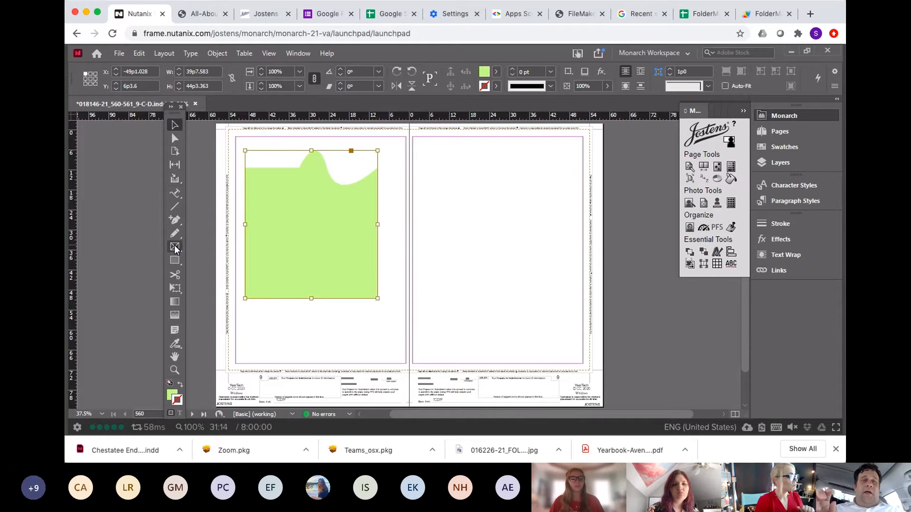
Step: Draw a rectangle frame on the right page, then remove it and deselect everything
click(175, 245)
drag(418, 153, 546, 321)
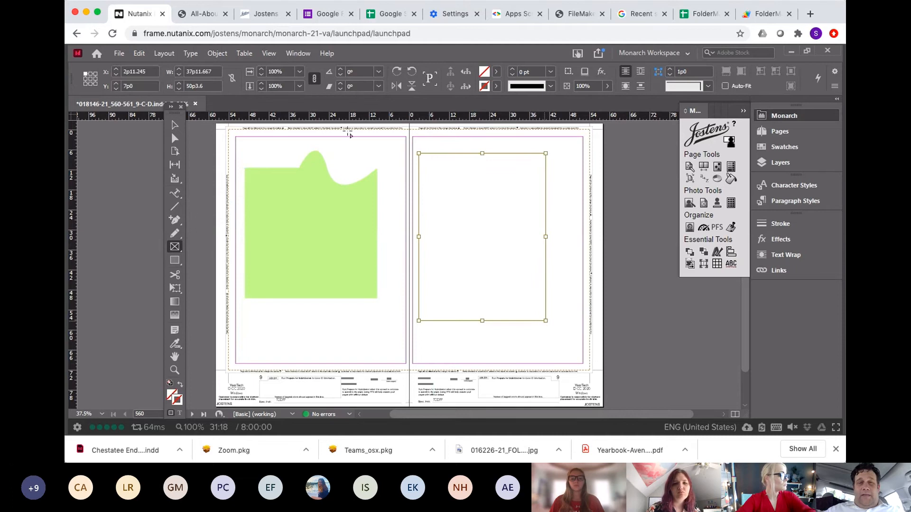
click(175, 125)
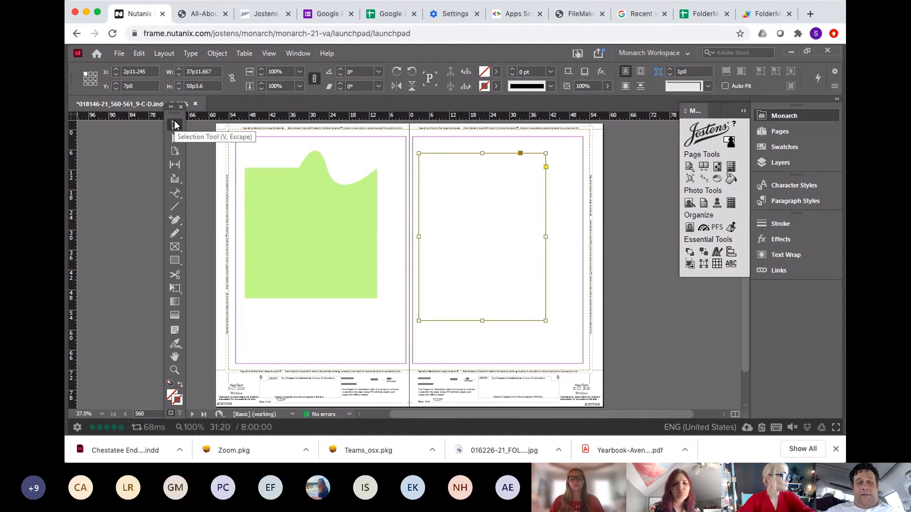
key(ctrl+shift+a)
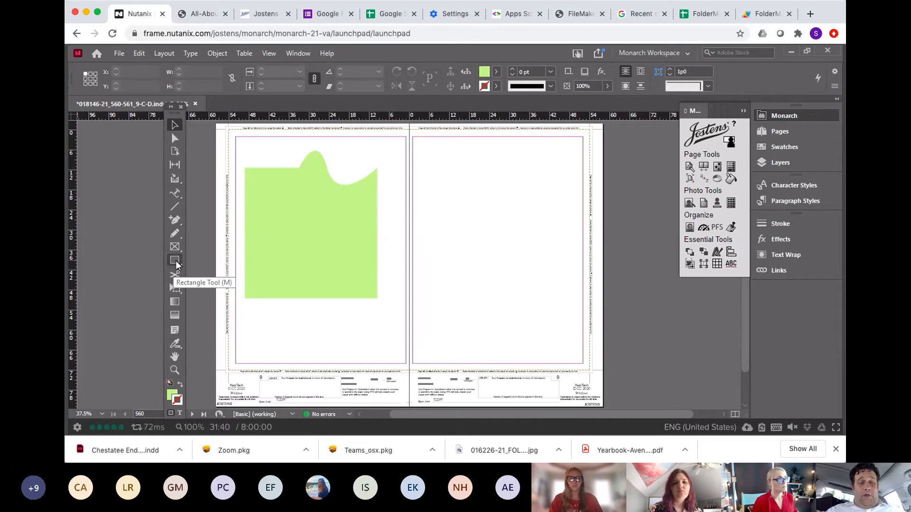
Step: Draw a rectangle about 33p0 wide by 30p6 tall near the top of the right page with the Rectangle tool
click(175, 260)
click(175, 260)
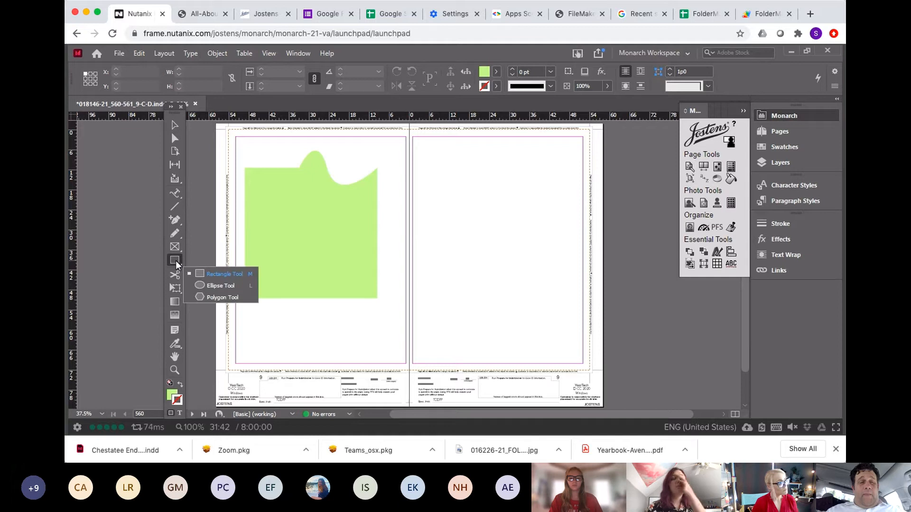
click(221, 273)
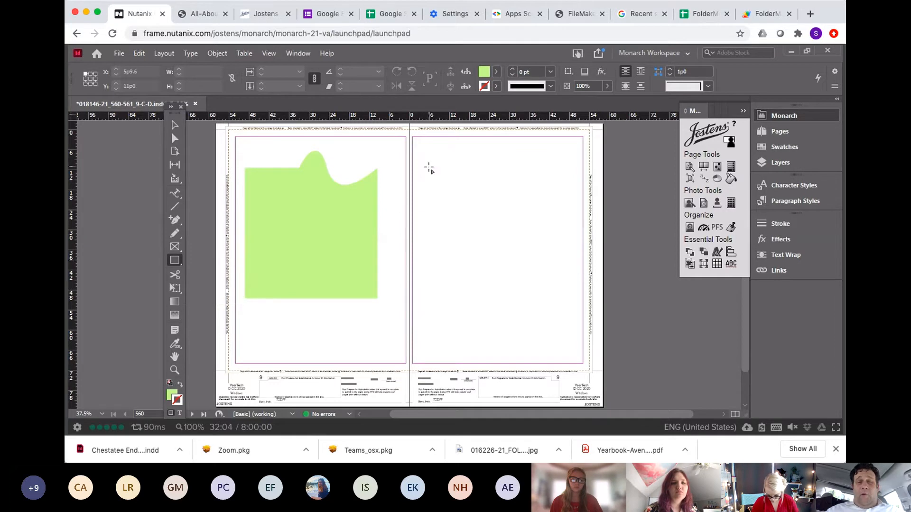
drag(430, 166, 541, 268)
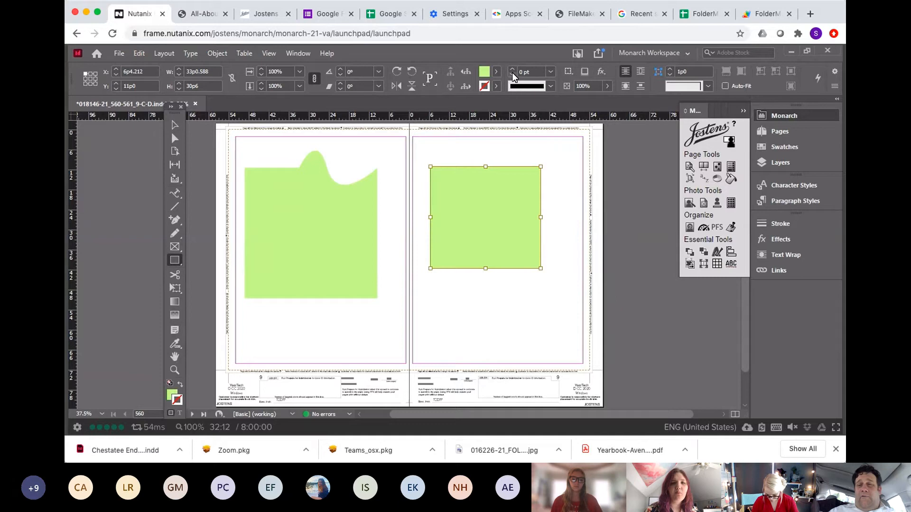
Step: Set the rectangle's fill to None and its stroke to Black using the Swatches panel
click(774, 148)
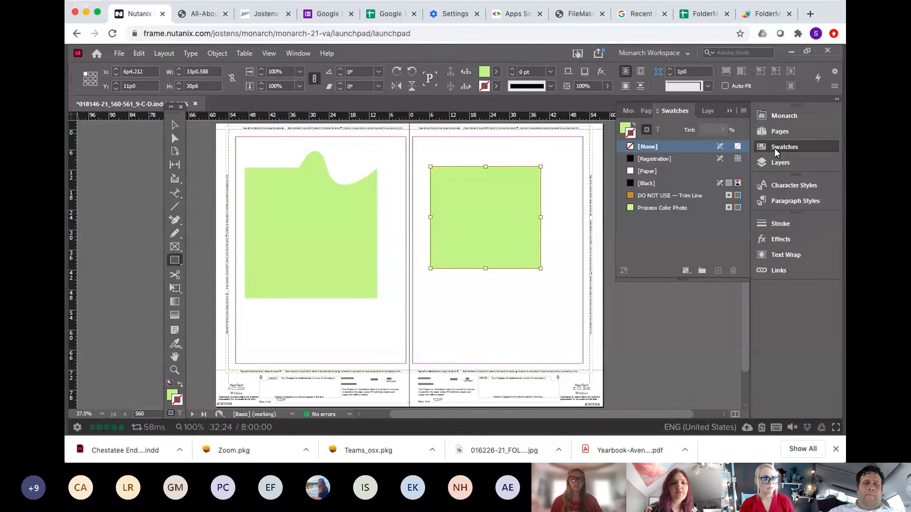
click(627, 129)
click(647, 172)
click(634, 135)
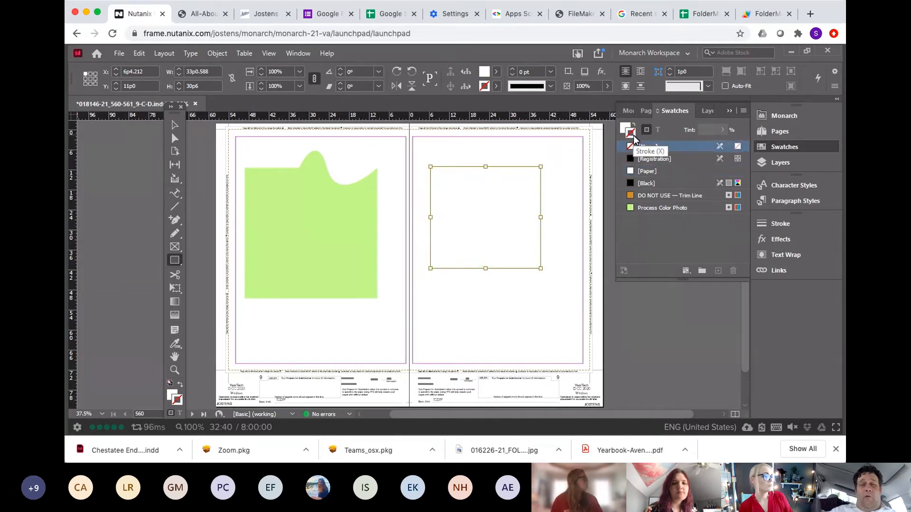
click(640, 184)
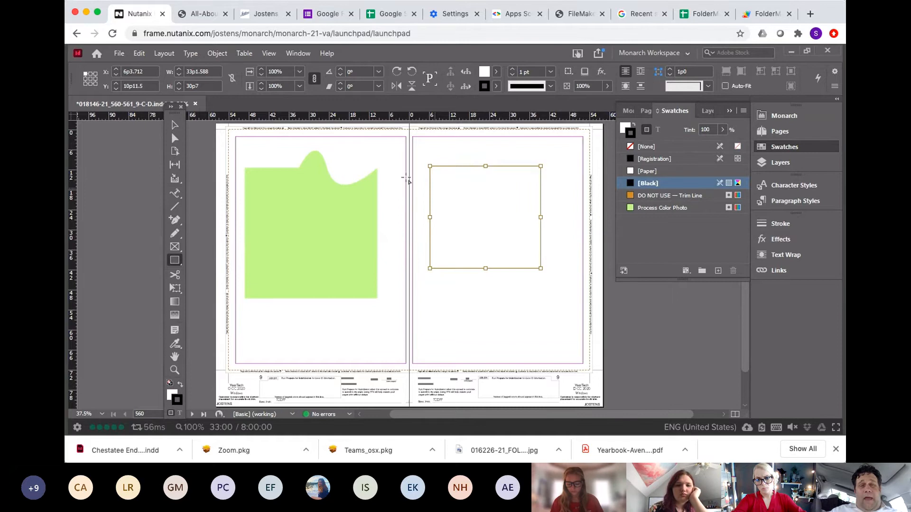
Step: Draw an ellipse about 28p0 wide by 22p7 tall below the rectangle with the Ellipse tool
click(175, 126)
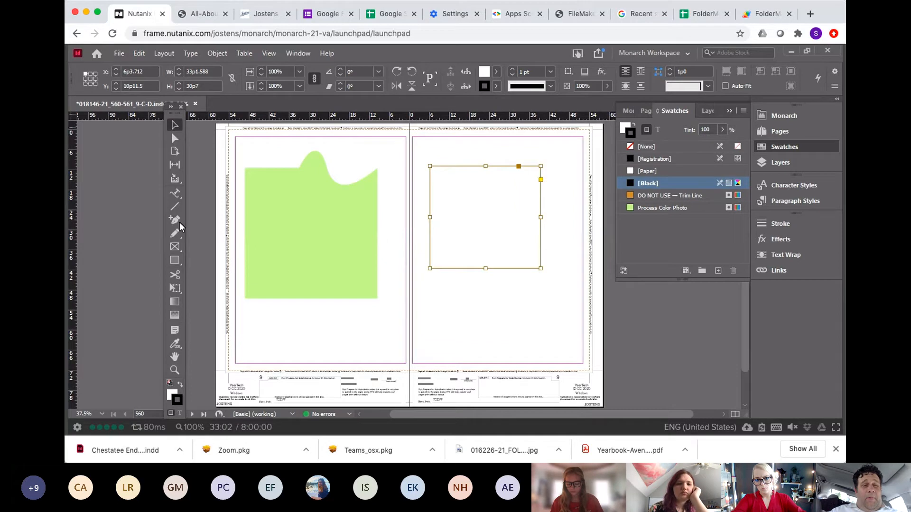
click(174, 262)
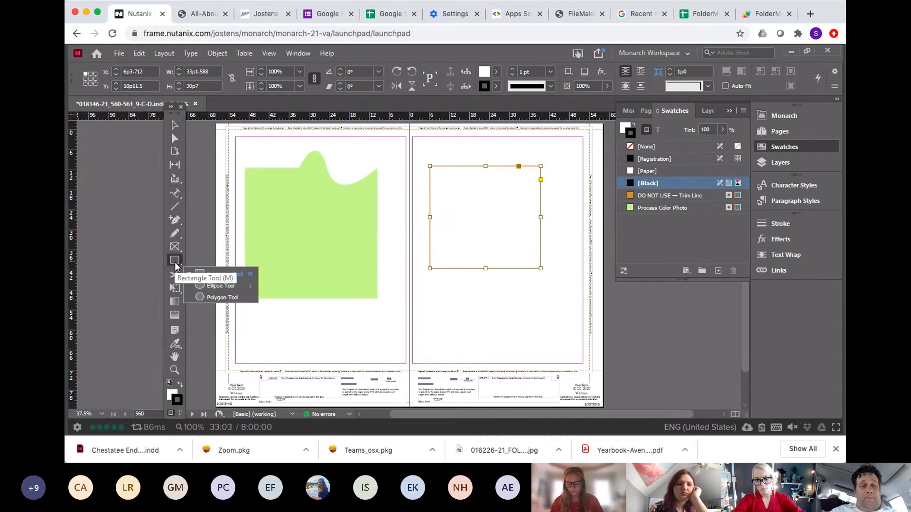
click(212, 286)
drag(414, 280, 506, 354)
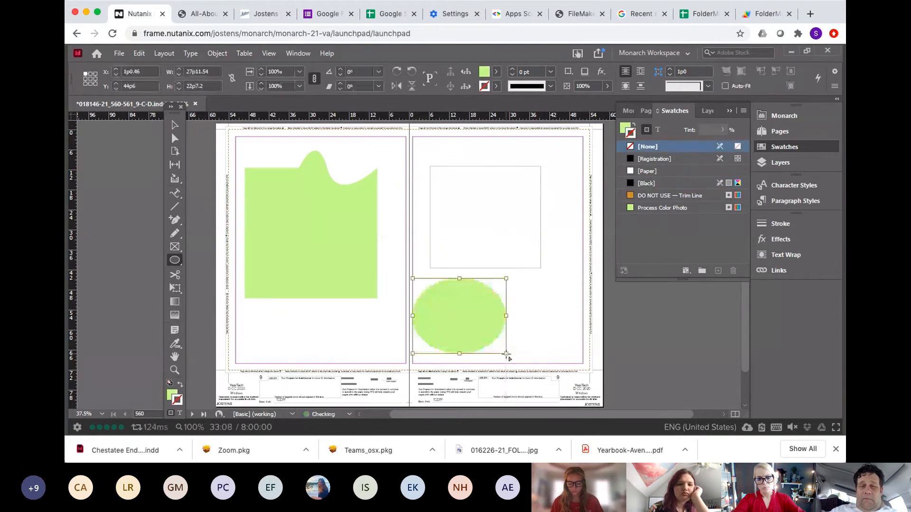
Step: Give the ellipse no fill and a Black stroke
click(633, 125)
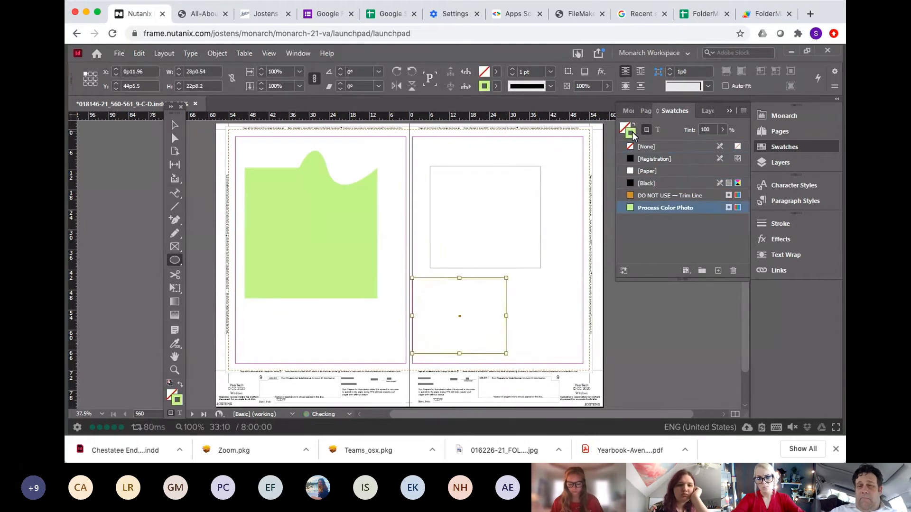
click(633, 180)
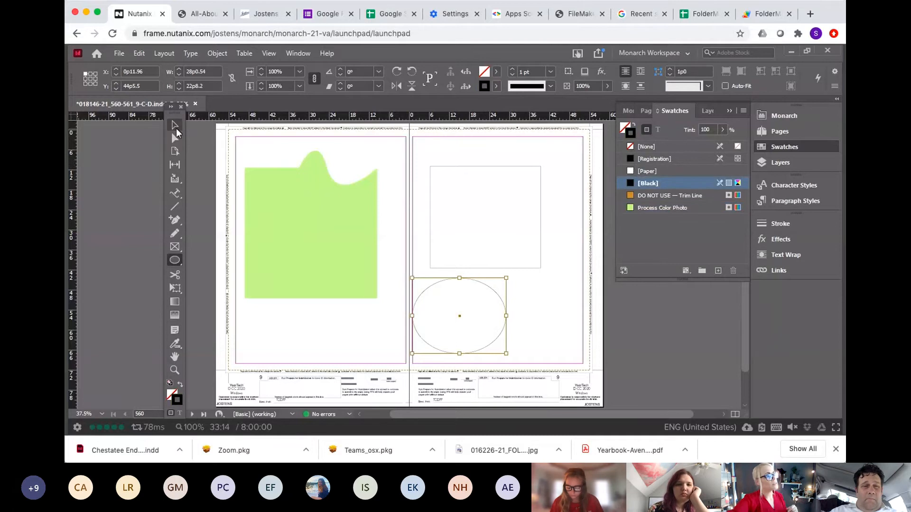
Step: Select both the rectangle and the ellipse on the right page with the Selection tool
key(v)
click(418, 162)
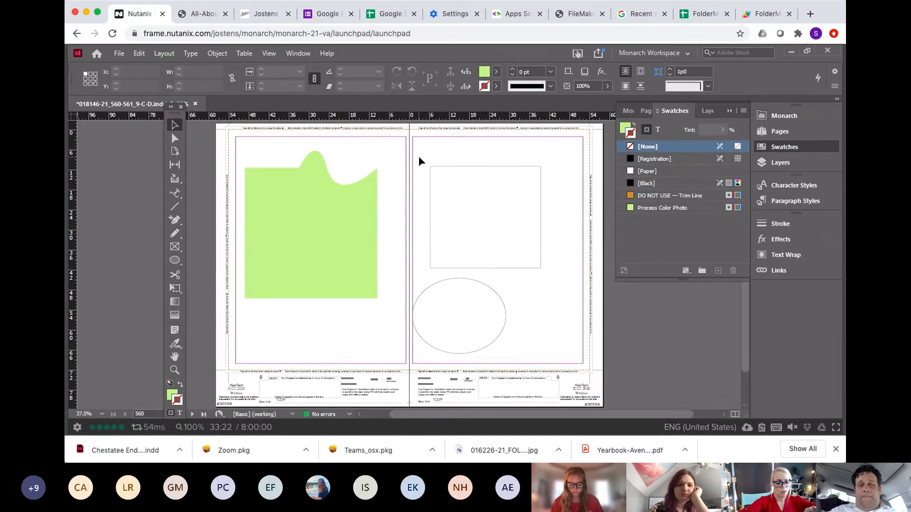
click(449, 202)
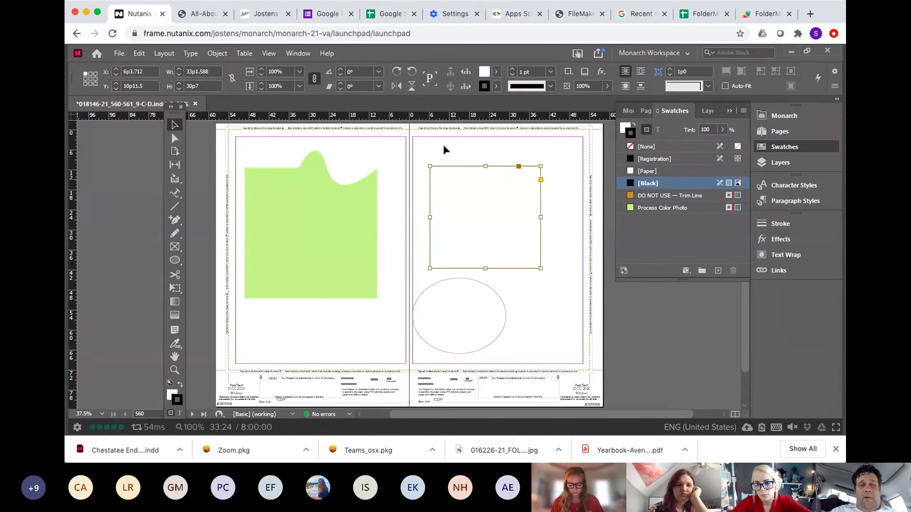
drag(443, 147, 460, 317)
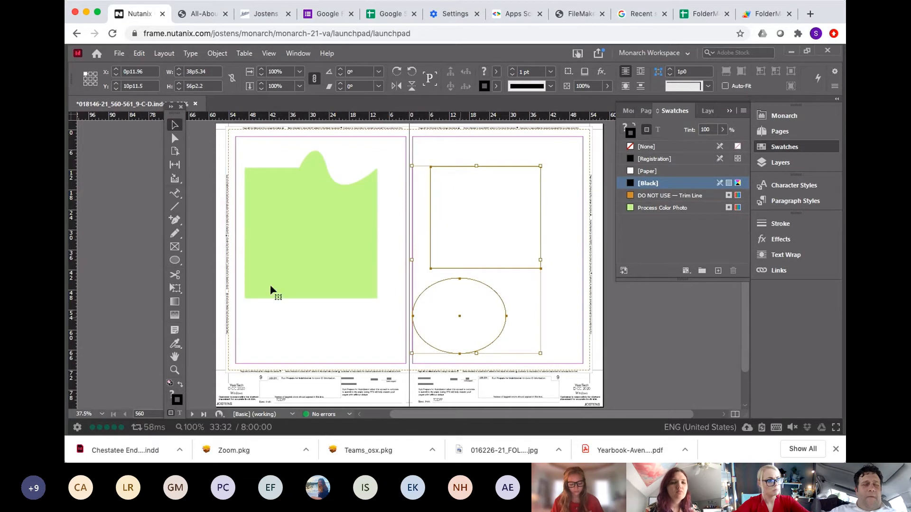
Step: Browse the Newspaper folder in Monarch Explorer, then close the explorer window
click(77, 427)
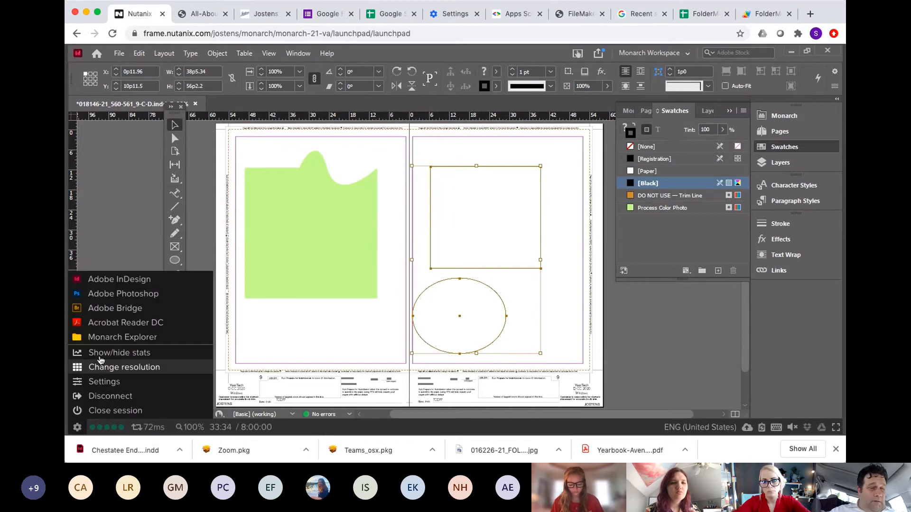
click(107, 336)
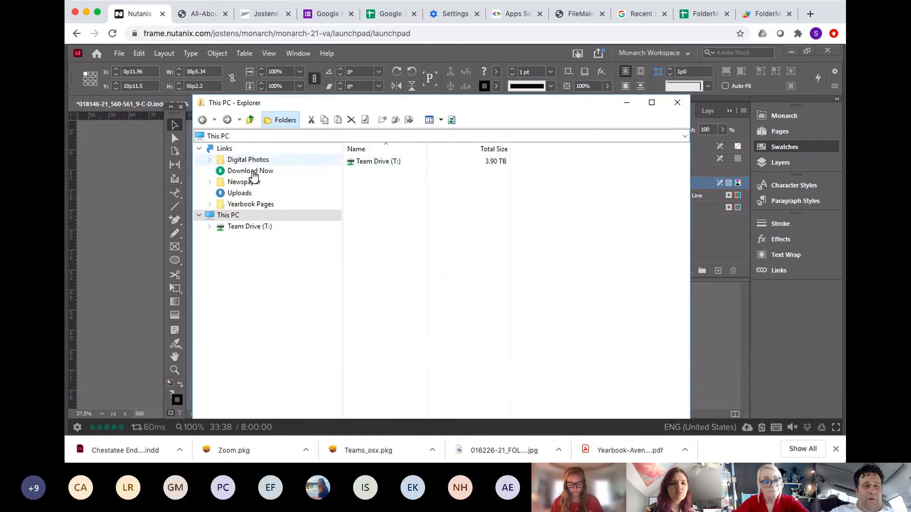
click(244, 183)
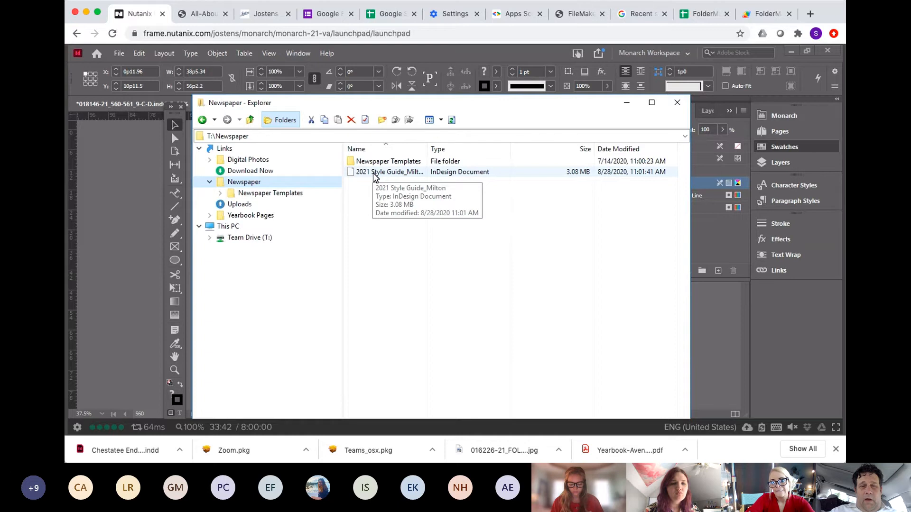
click(677, 103)
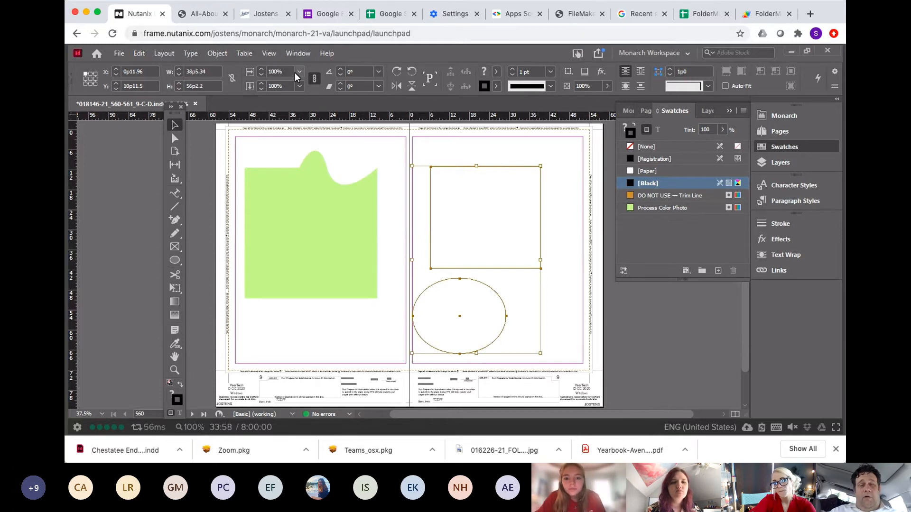
Step: Locate the Swatches panel through the Window menu's Color submenu
click(300, 56)
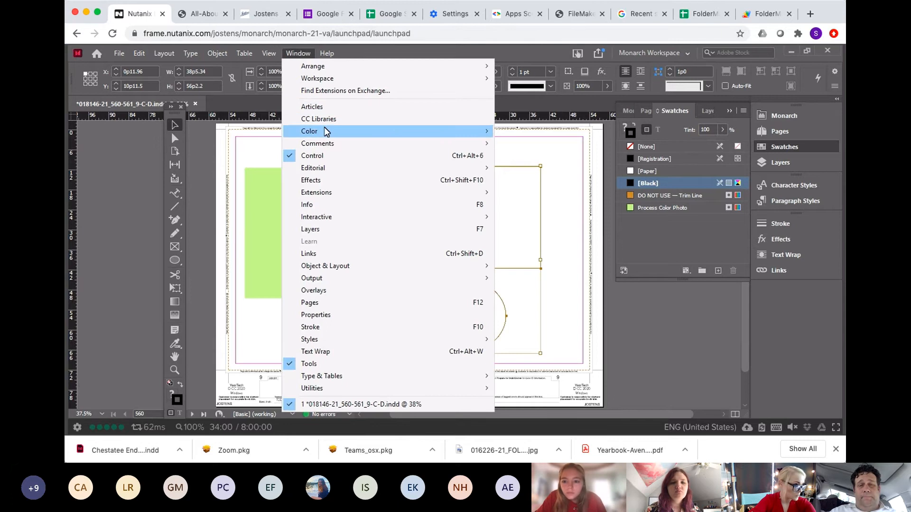
mouse_move(326, 131)
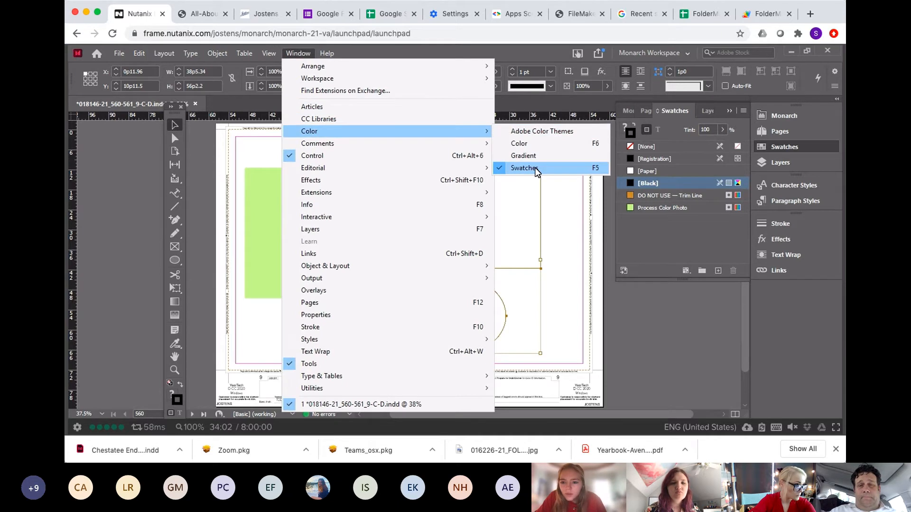
click(796, 145)
click(795, 145)
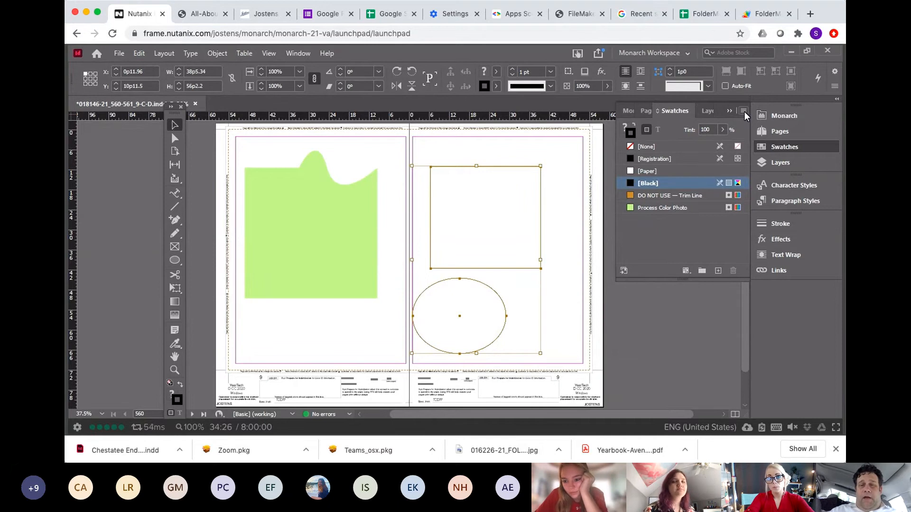
Step: Load swatches from 2021 Style Guide_Milton.indd in the Team Drive's Newspaper folder
click(578, 140)
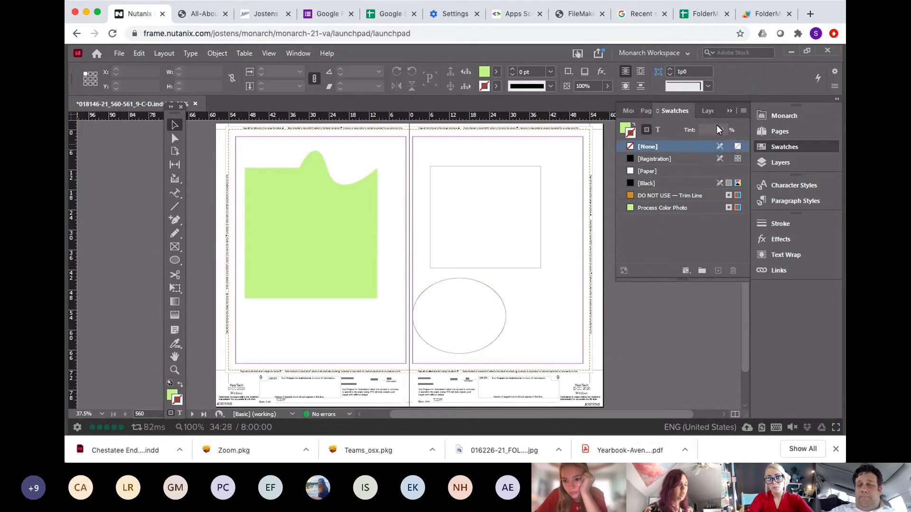
click(743, 110)
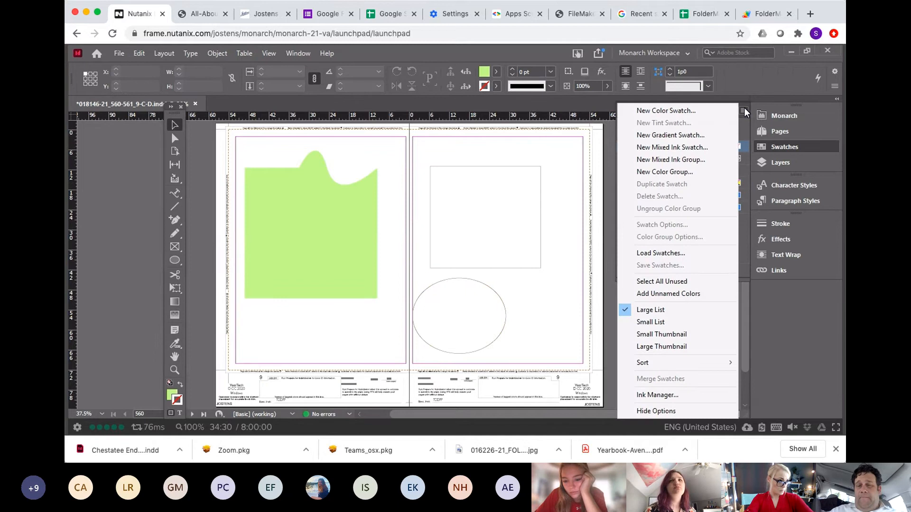
click(672, 253)
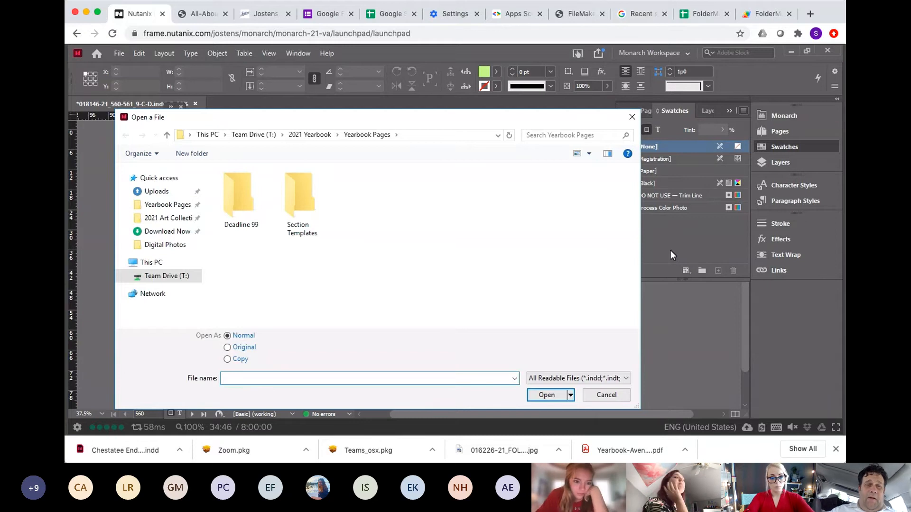
click(254, 135)
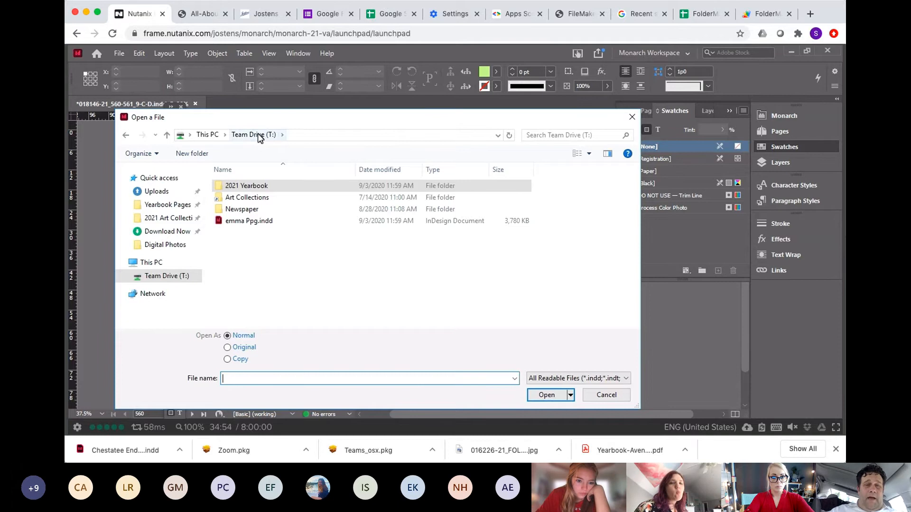
double_click(242, 209)
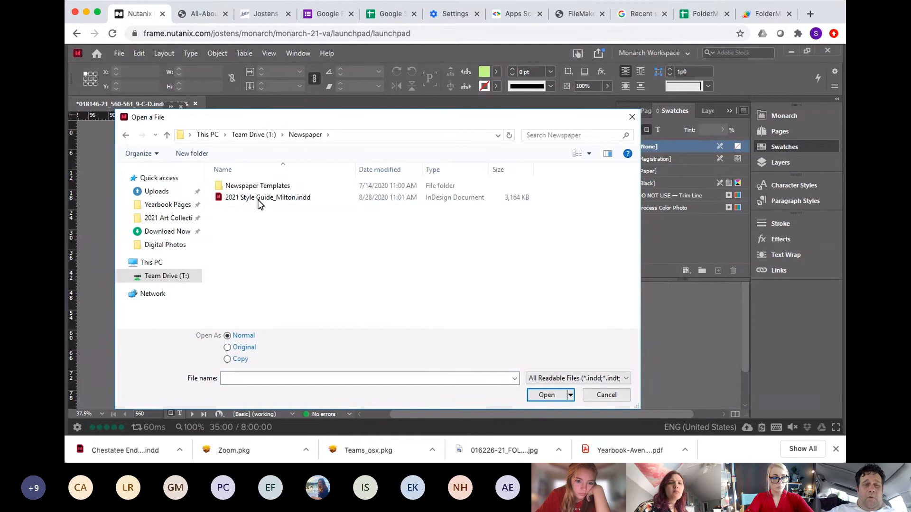
click(260, 203)
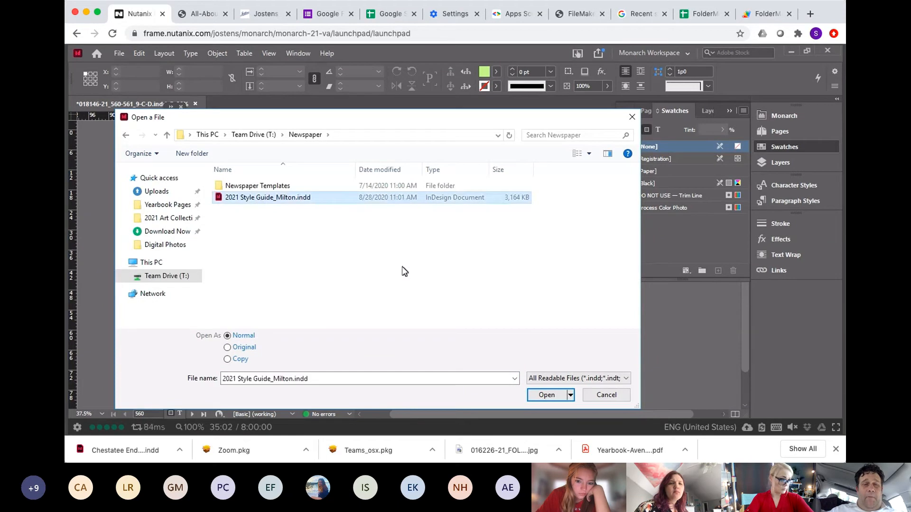
click(546, 395)
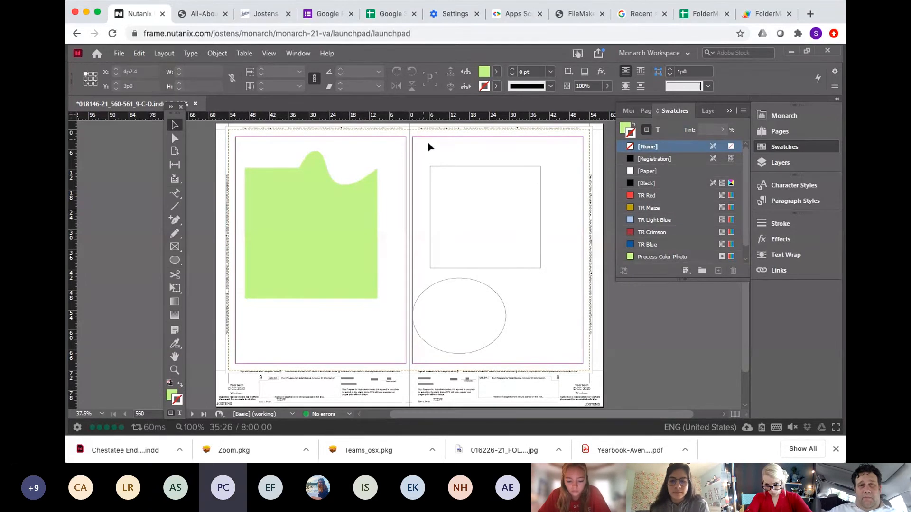
drag(430, 144, 508, 301)
click(558, 232)
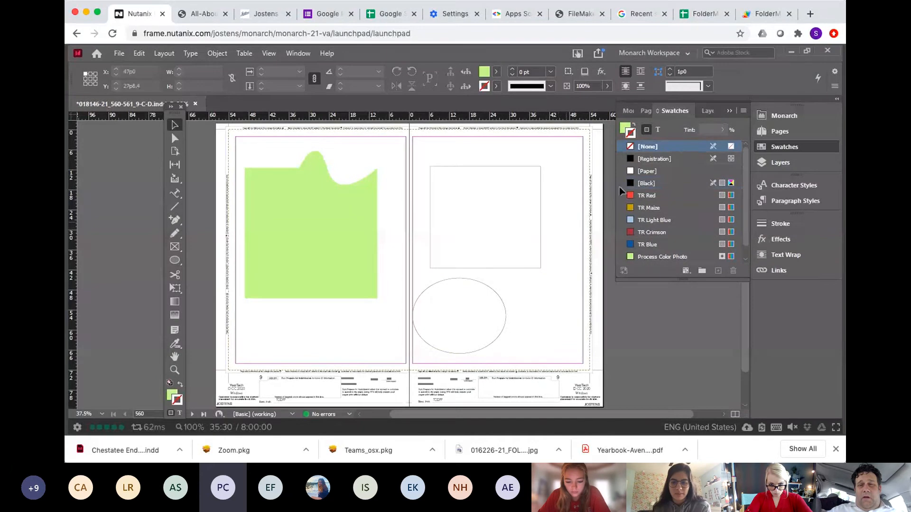
click(743, 111)
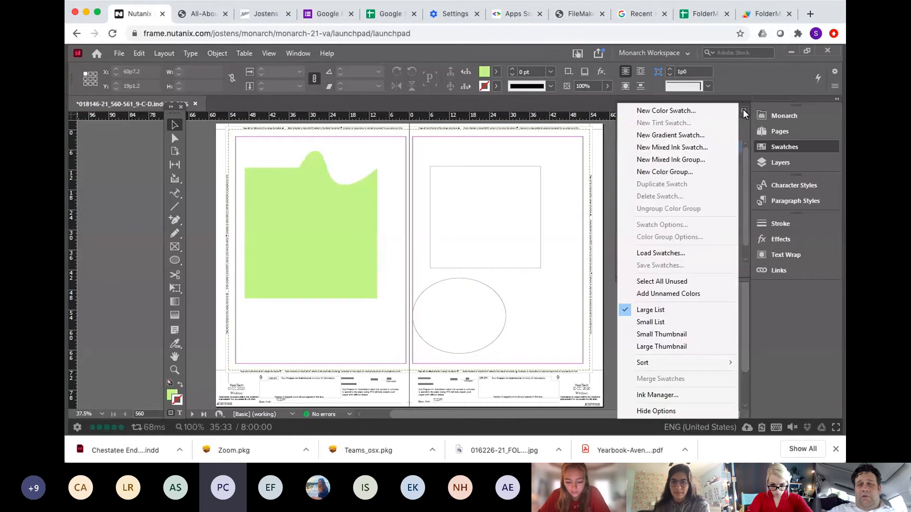
click(678, 253)
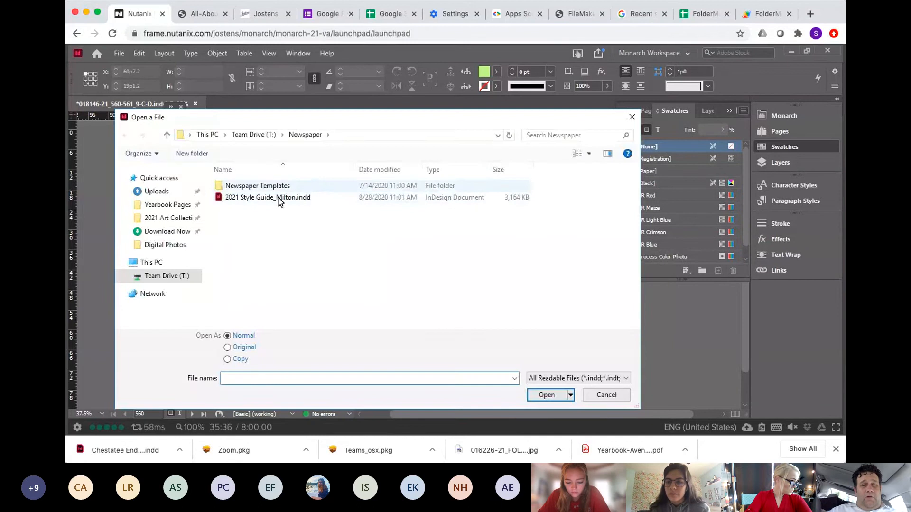
click(279, 200)
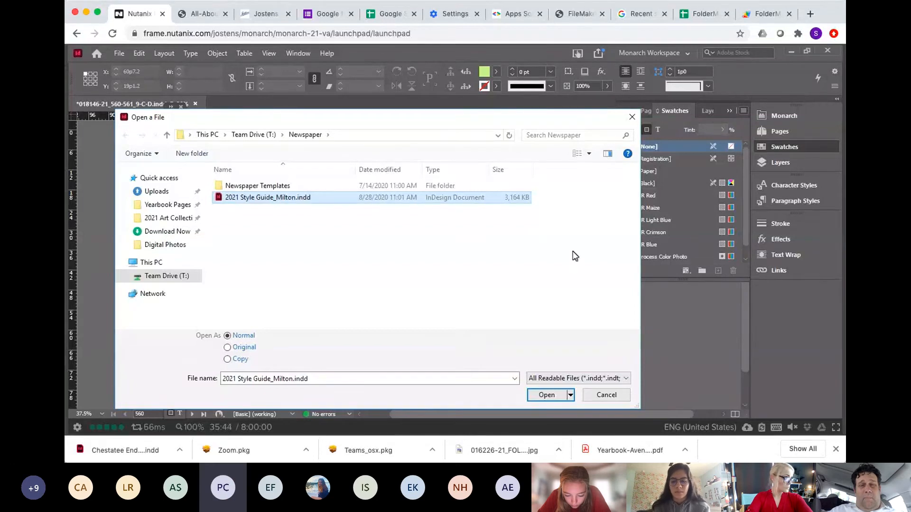
click(633, 117)
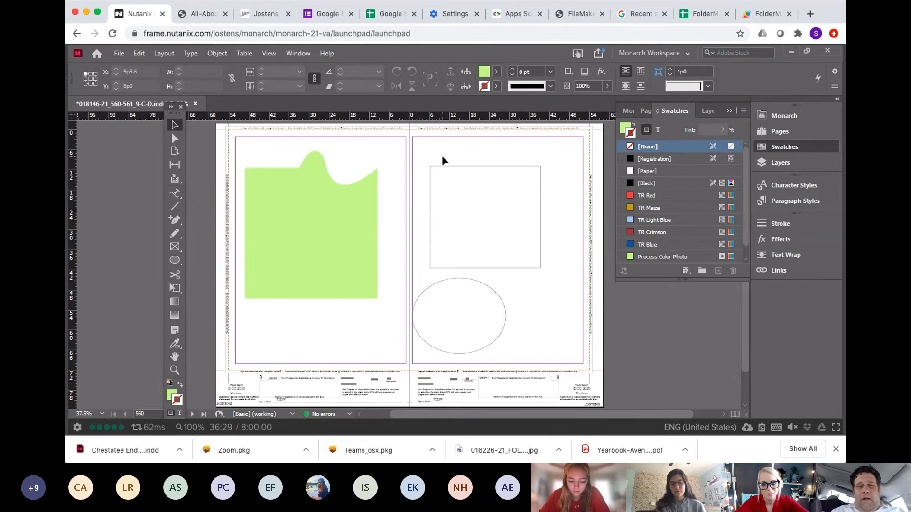
drag(442, 156, 514, 318)
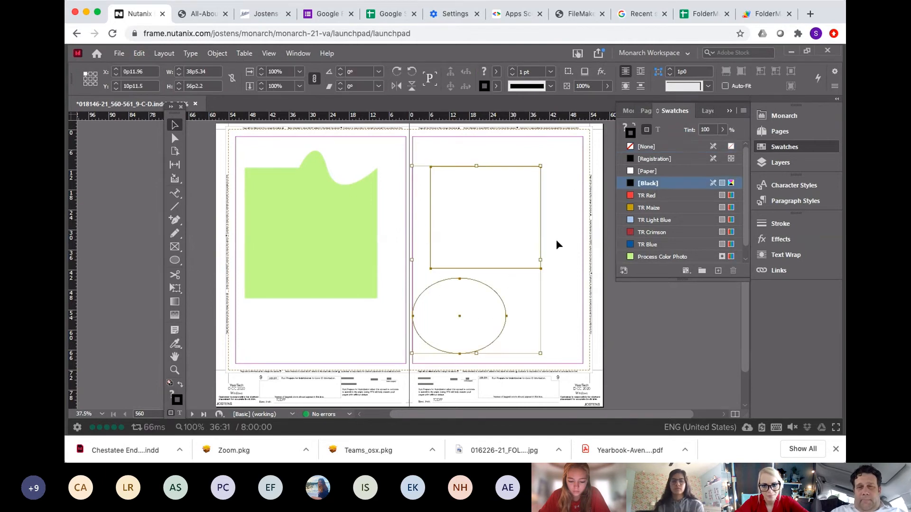
right_click(569, 162)
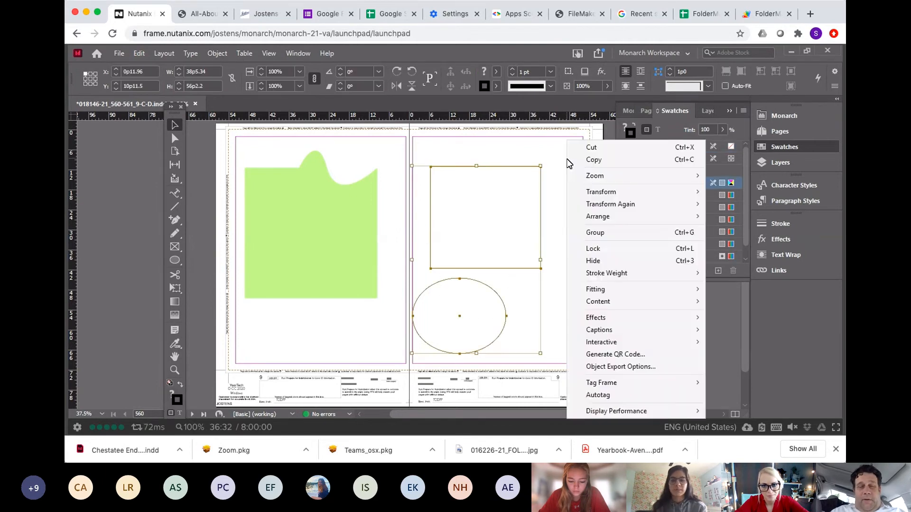
click(525, 139)
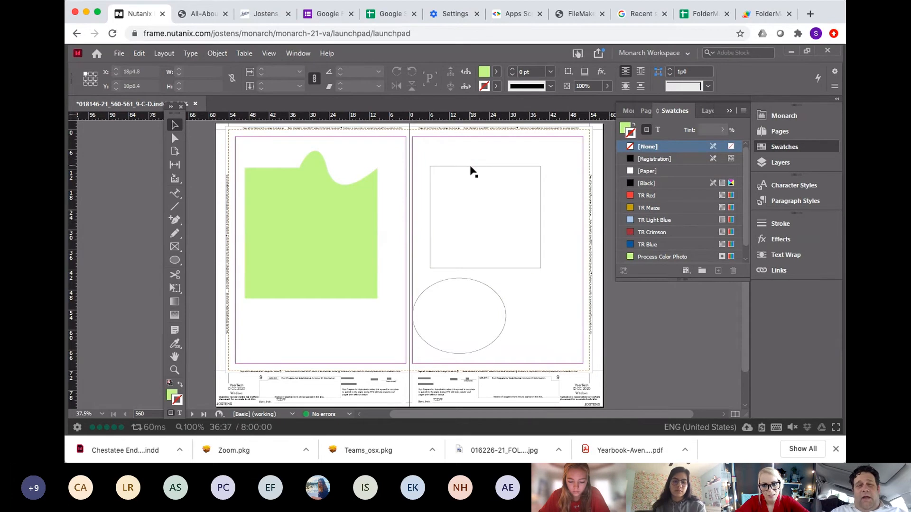
Step: Fill the rectangle on the right page with the TR Red swatch
click(474, 190)
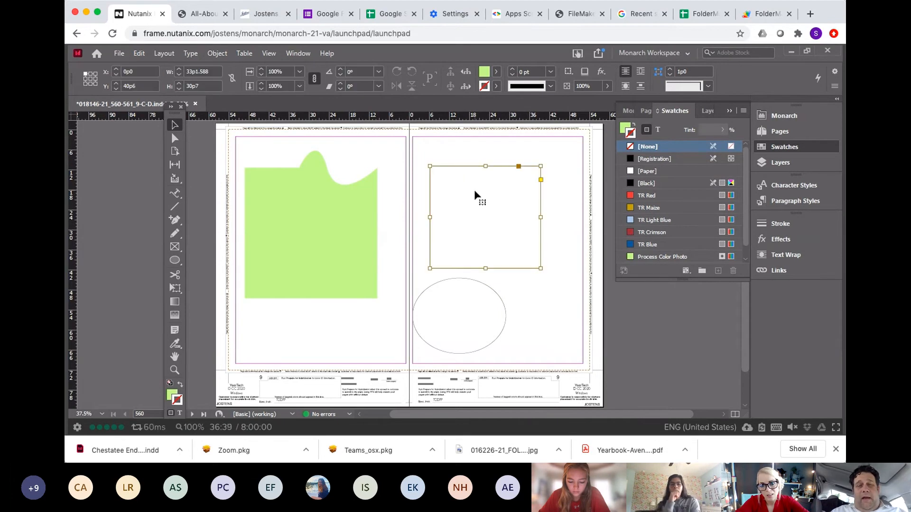
click(625, 127)
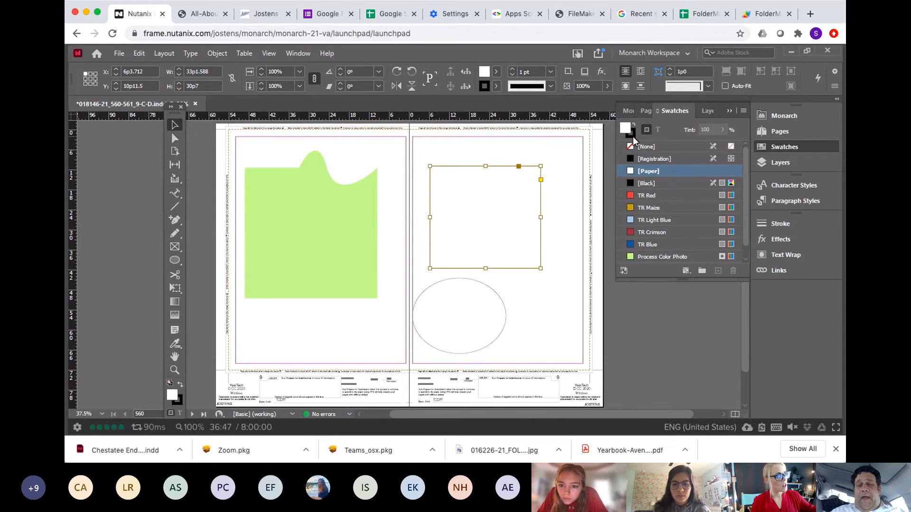
click(633, 136)
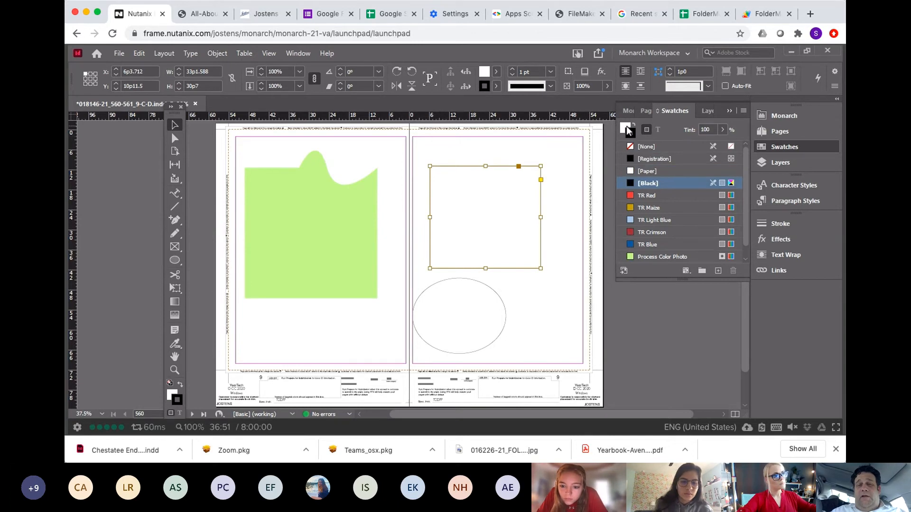
click(628, 130)
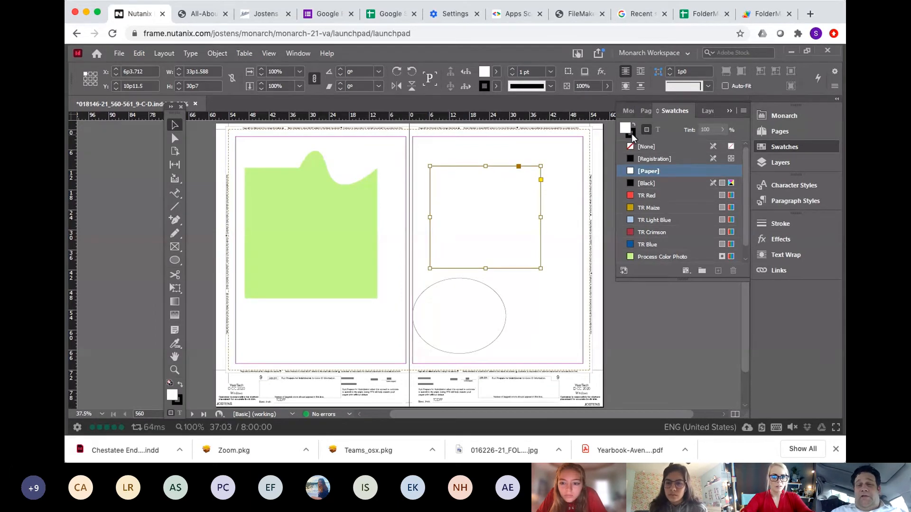
click(641, 196)
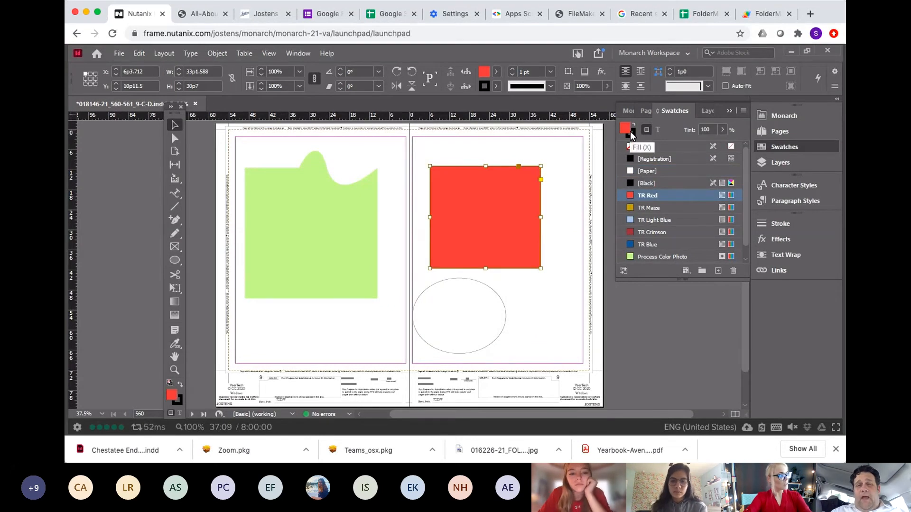
Step: Set the rectangle's stroke weight to 8 pt
click(496, 70)
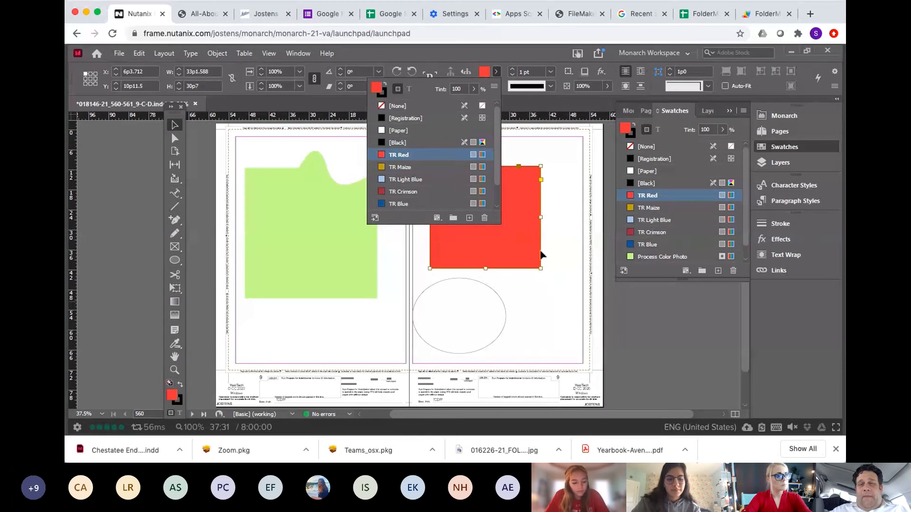
click(543, 169)
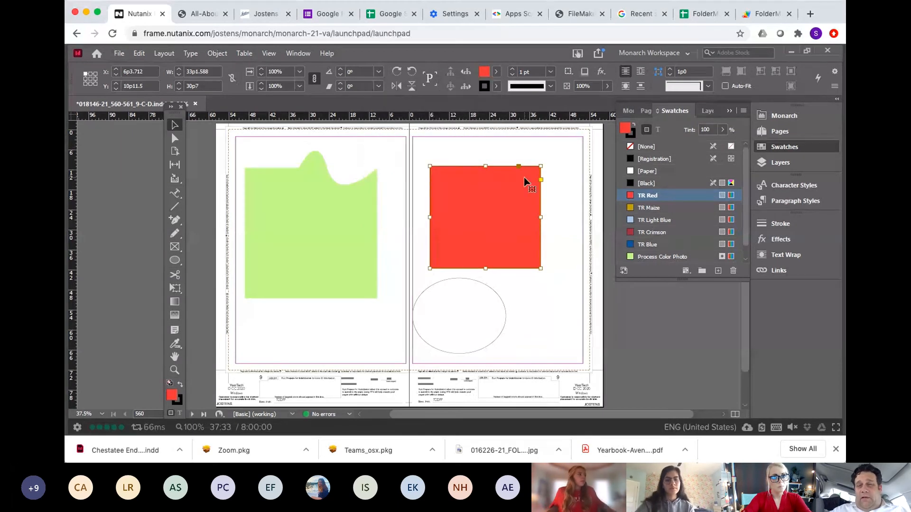
click(634, 135)
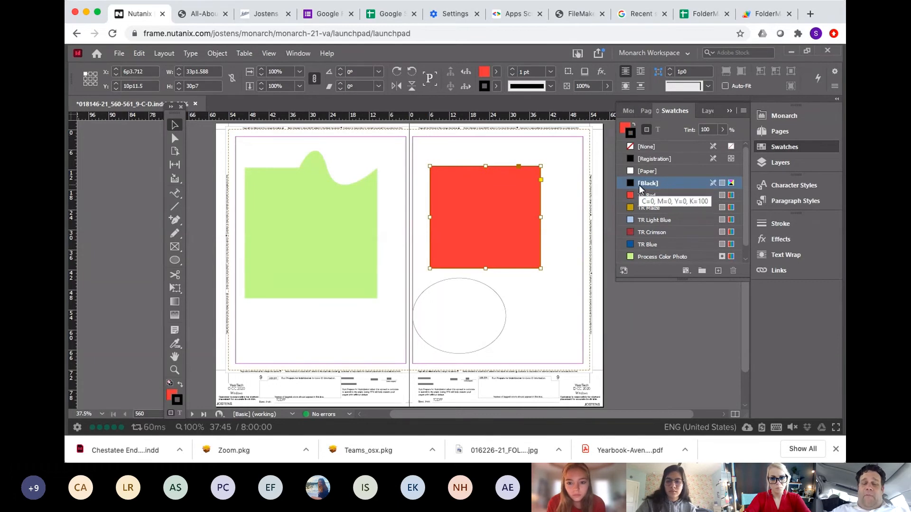
click(551, 72)
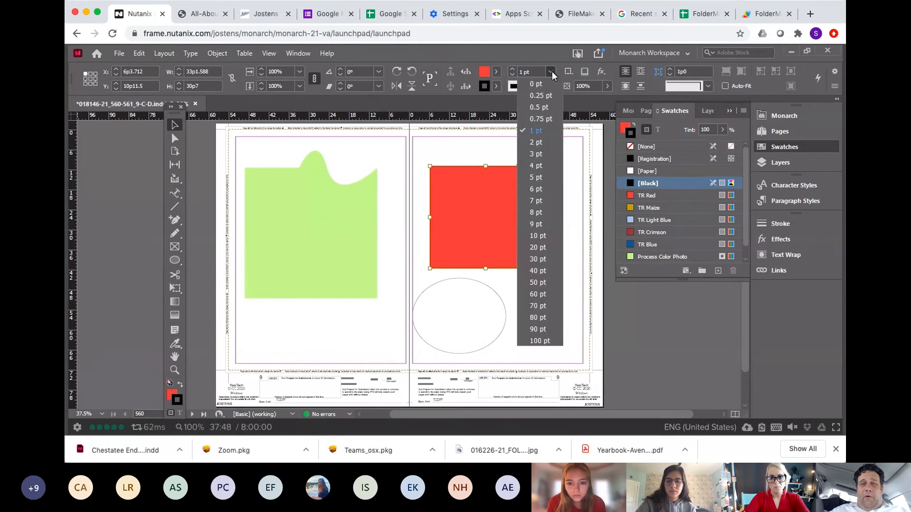
click(537, 212)
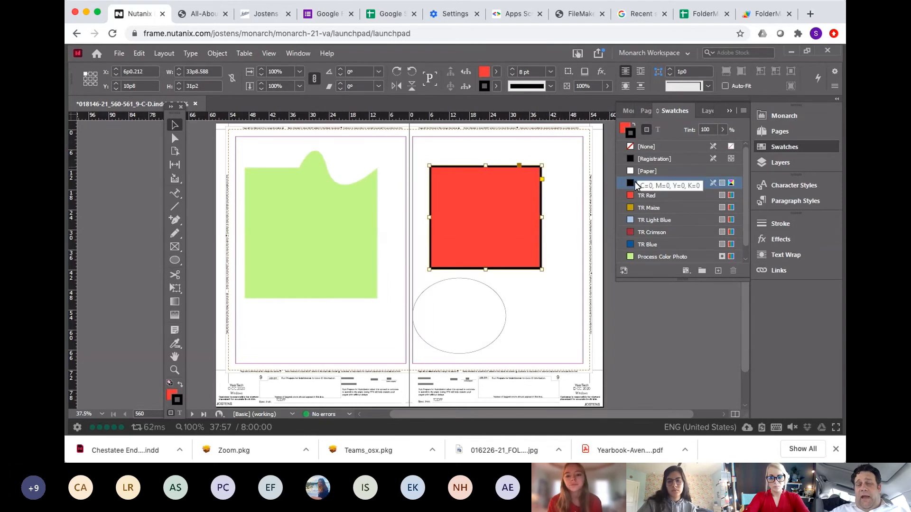
Step: Swap the rectangle's fill and stroke colours back and forth
click(625, 129)
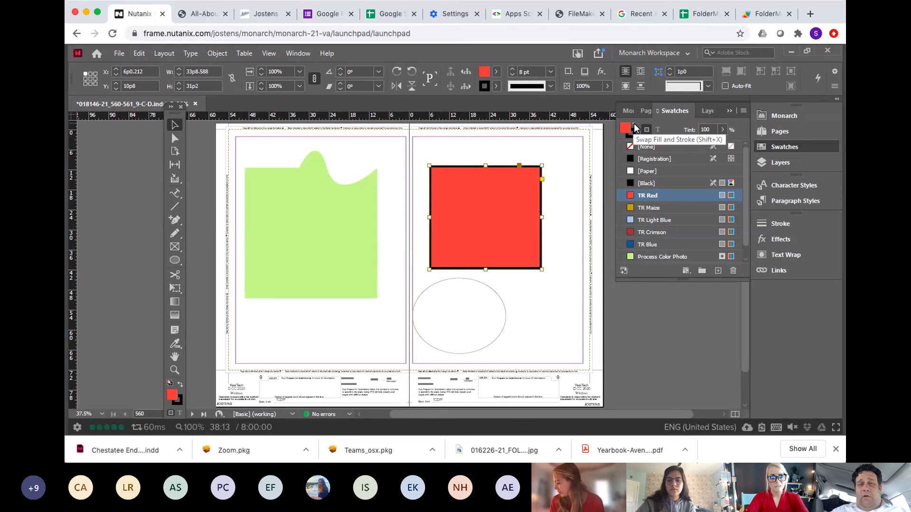
click(635, 128)
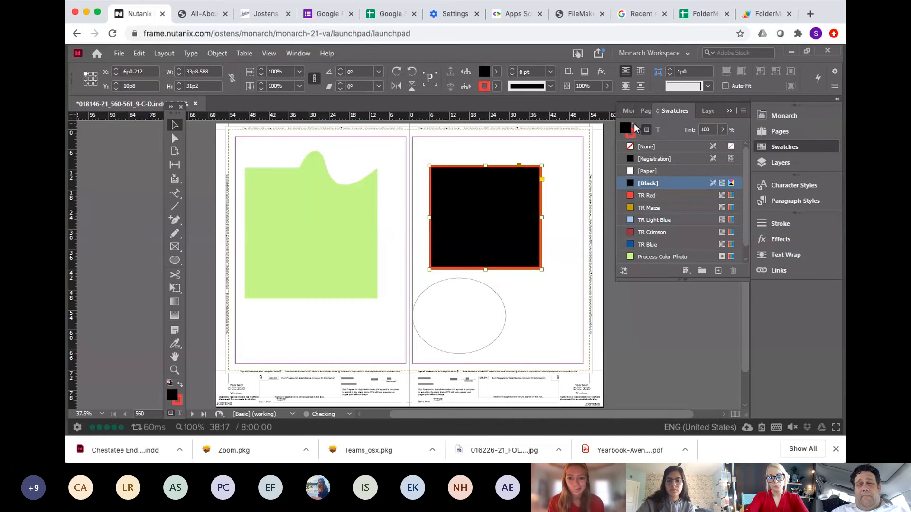
click(634, 125)
click(635, 125)
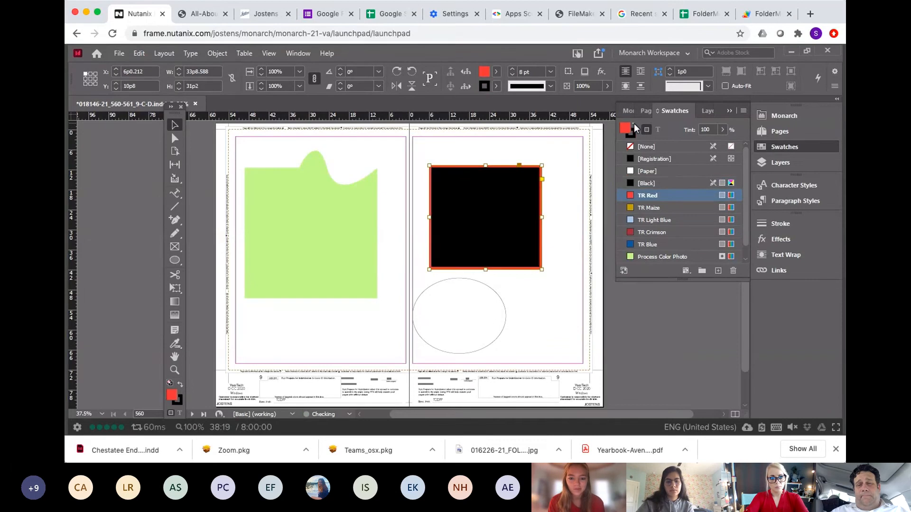
click(634, 125)
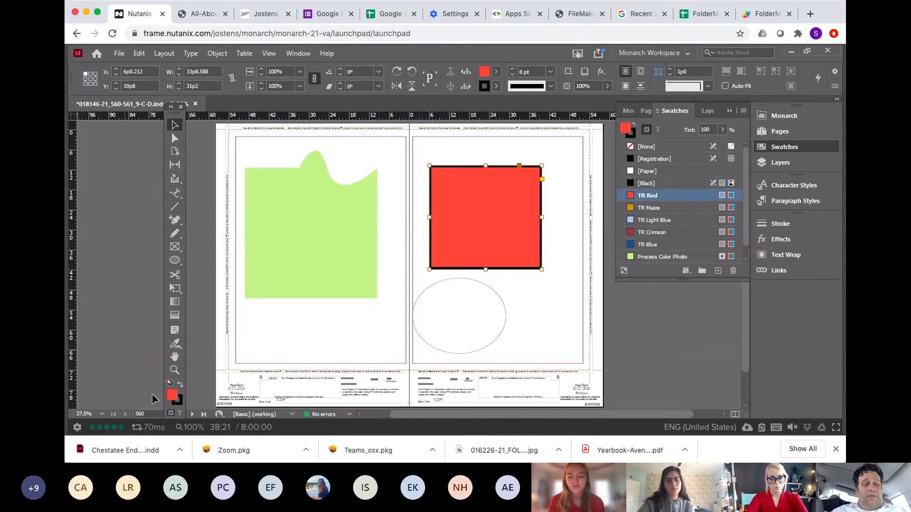
click(180, 382)
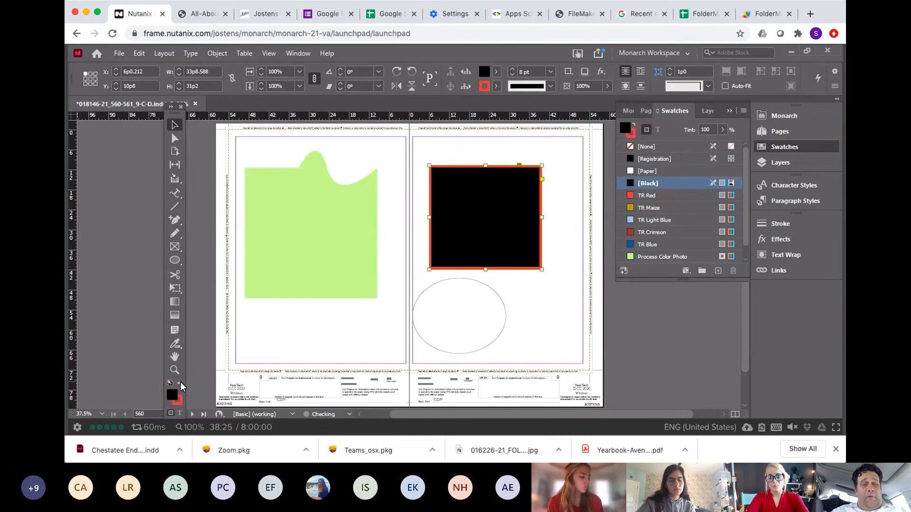
click(180, 382)
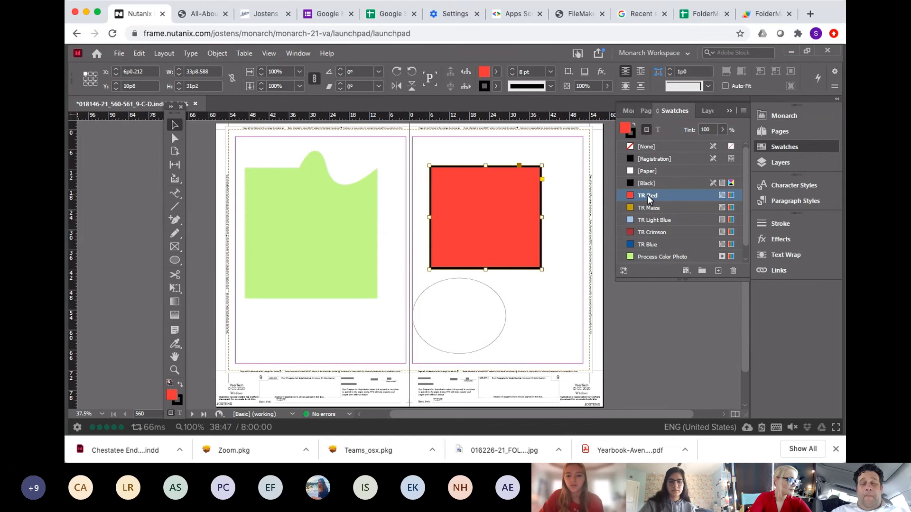
Step: Open the Stroke panel and set the rectangle's stroke weight to 30 pt
mouse_move(647, 199)
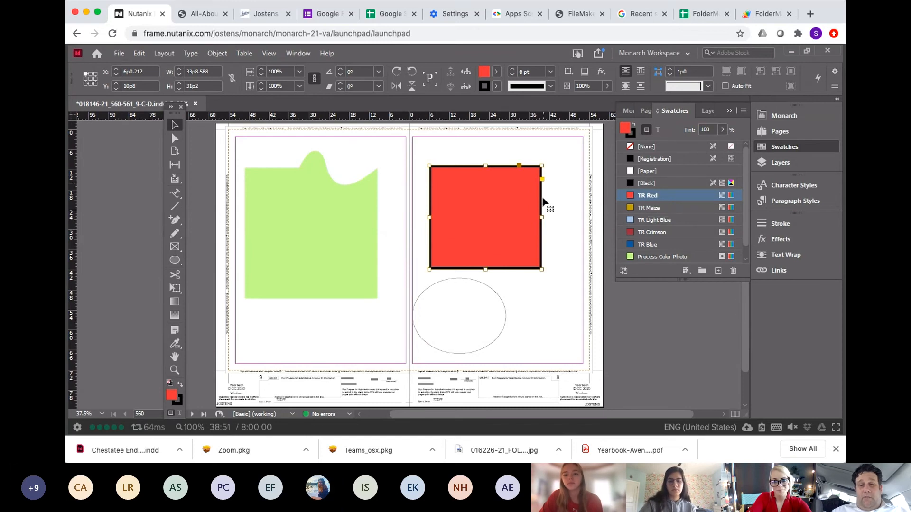
click(633, 134)
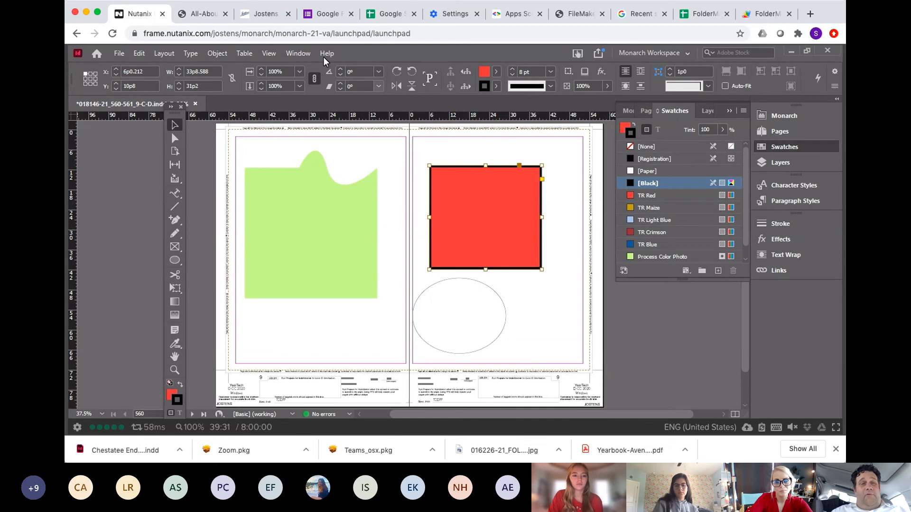
click(299, 53)
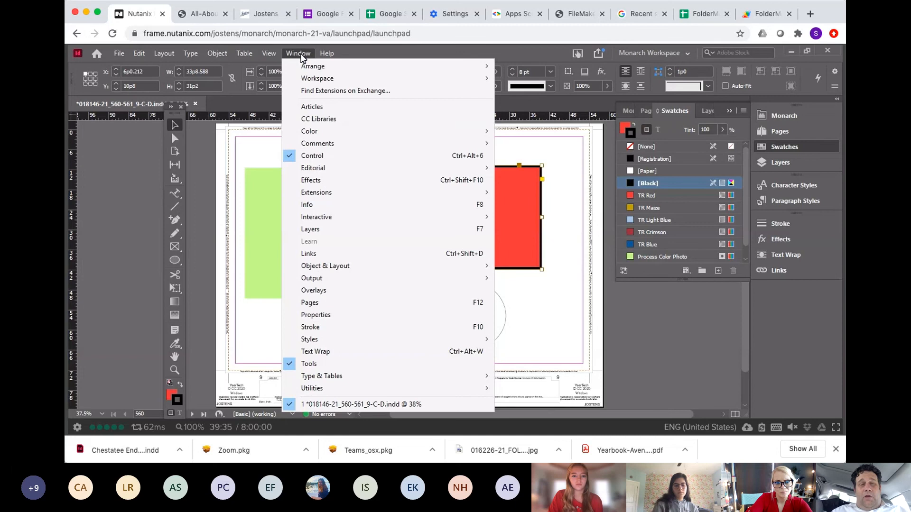
click(310, 328)
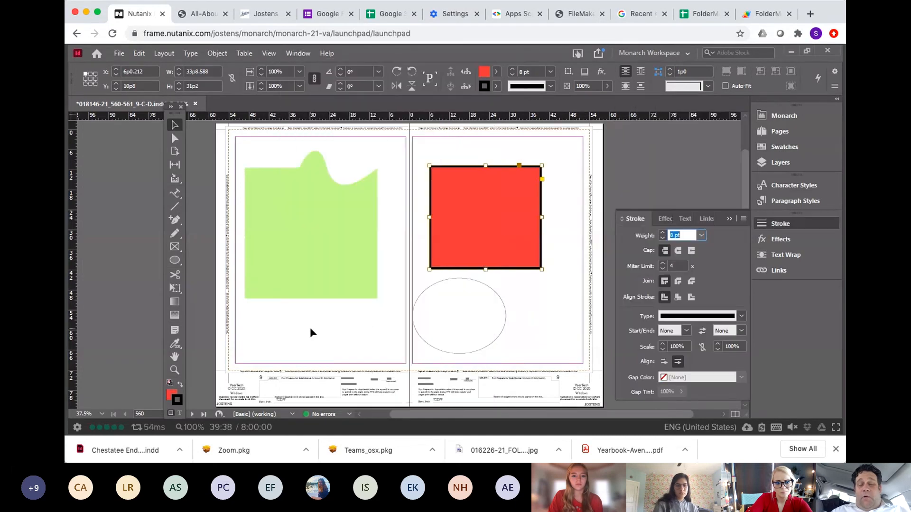
click(702, 233)
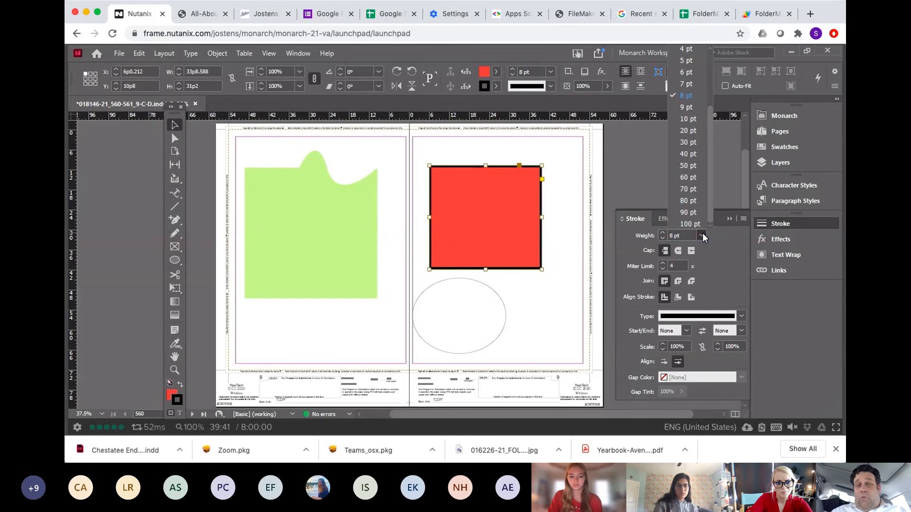
click(695, 135)
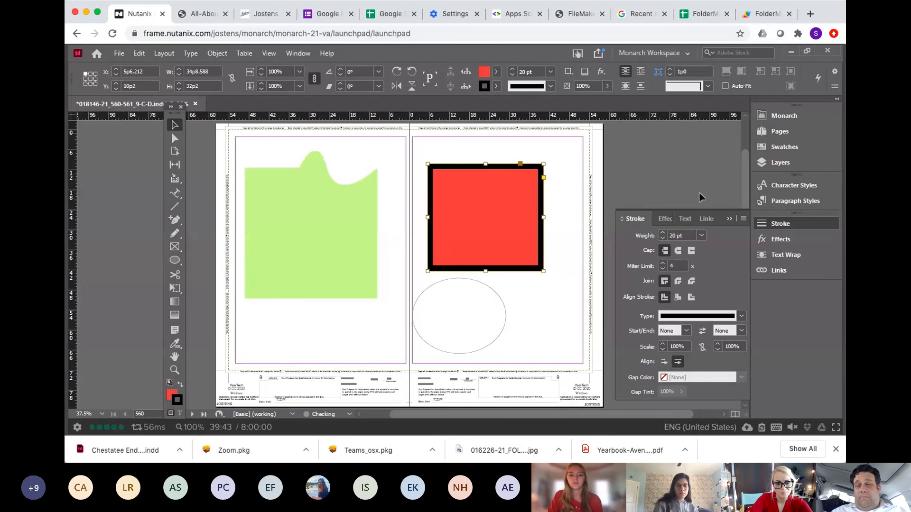
click(701, 235)
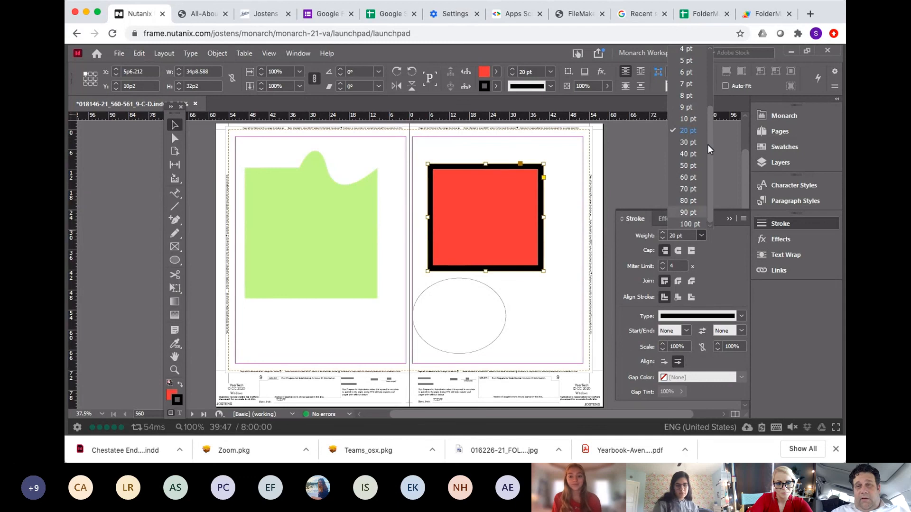
mouse_move(711, 129)
mouse_down()
mouse_move(710, 74)
mouse_move(707, 87)
mouse_up()
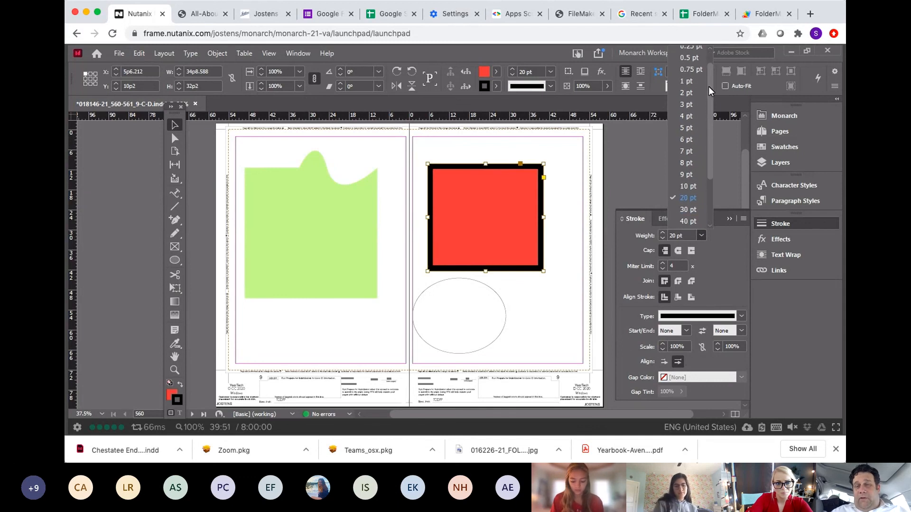
click(697, 89)
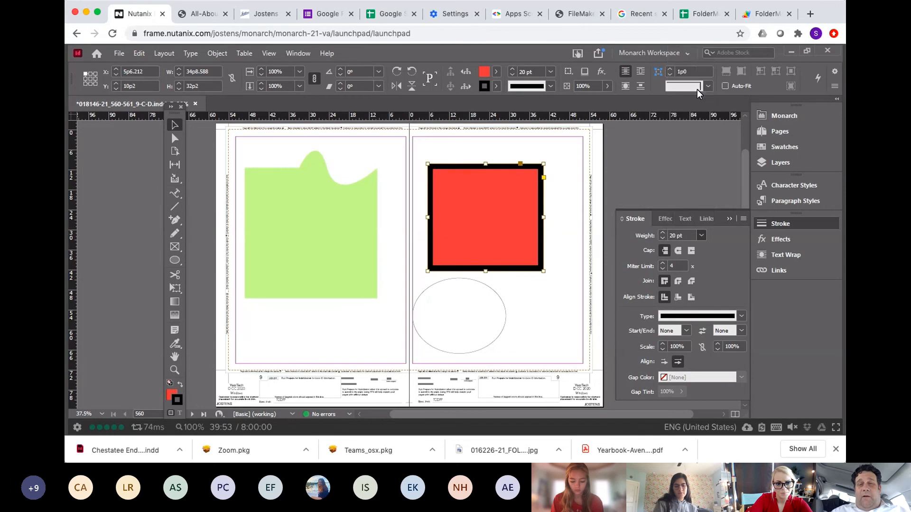
click(699, 232)
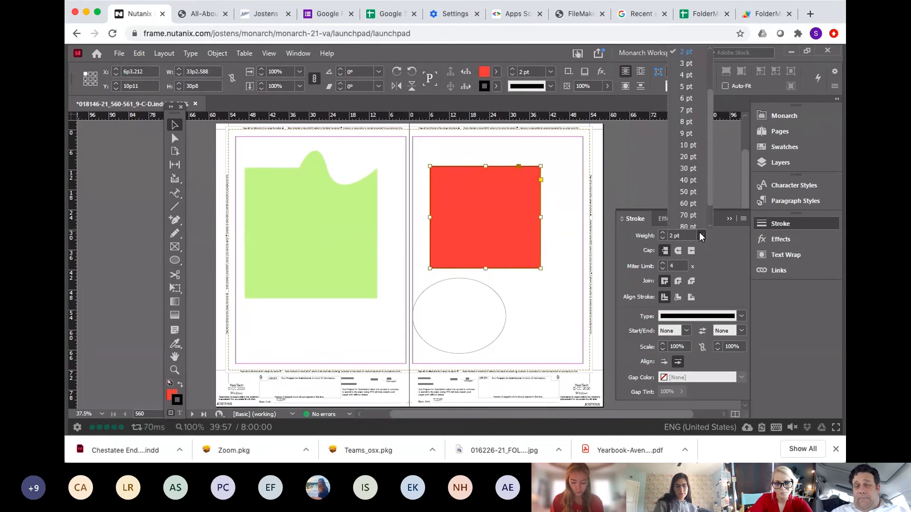
click(693, 167)
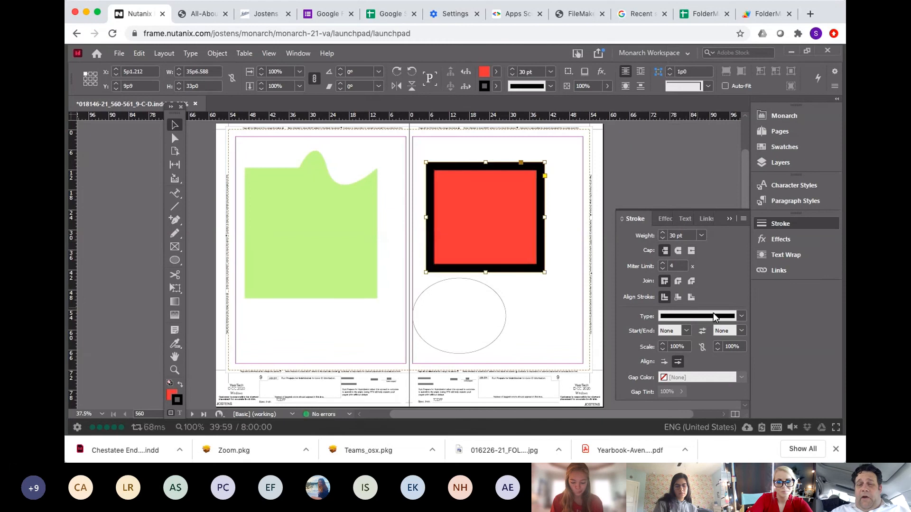
Step: Save the document
click(742, 316)
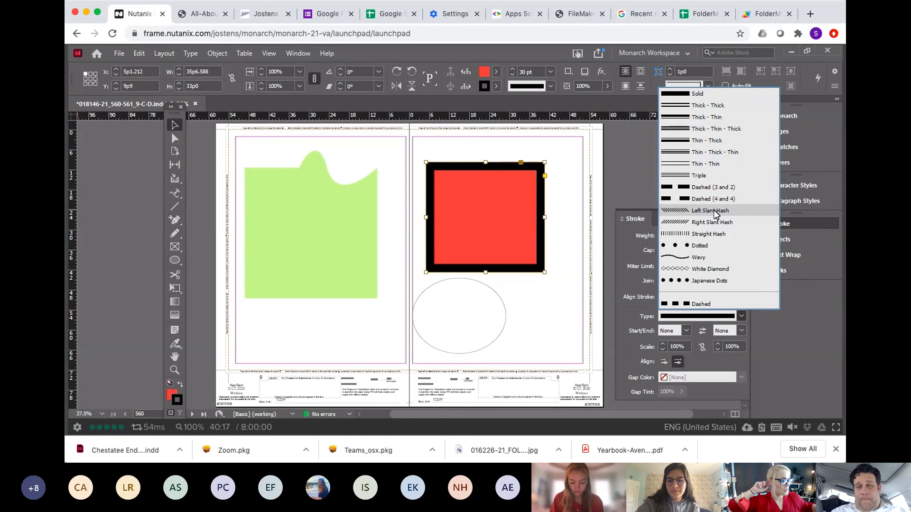
click(491, 144)
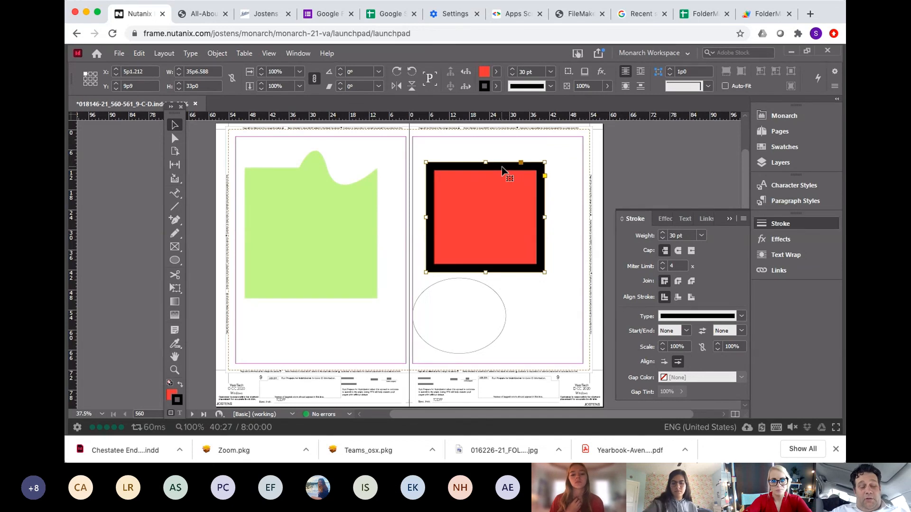
key(ctrl+s)
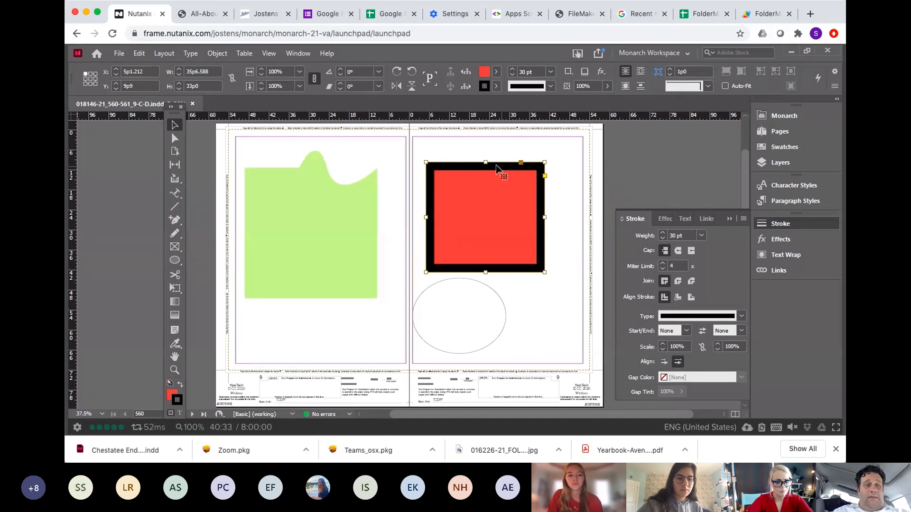
Step: Undock the Tools panel into a floating panel
drag(169, 115, 168, 124)
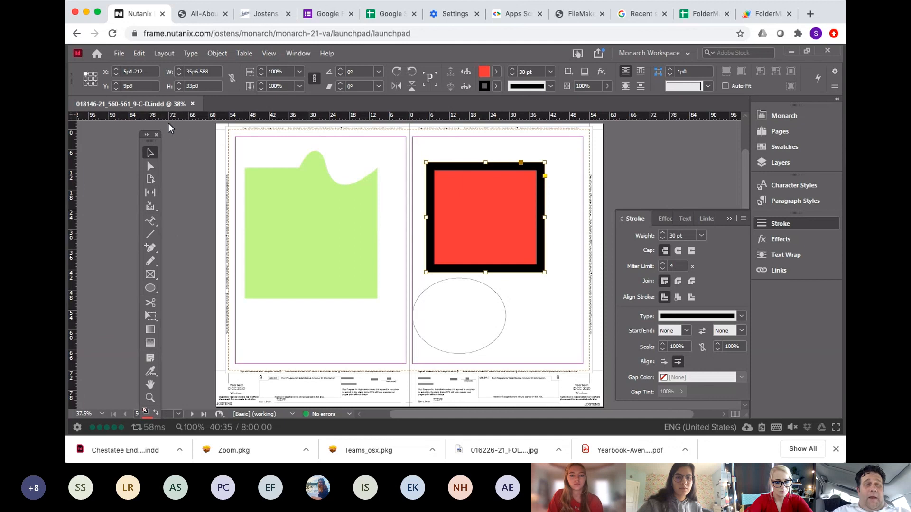